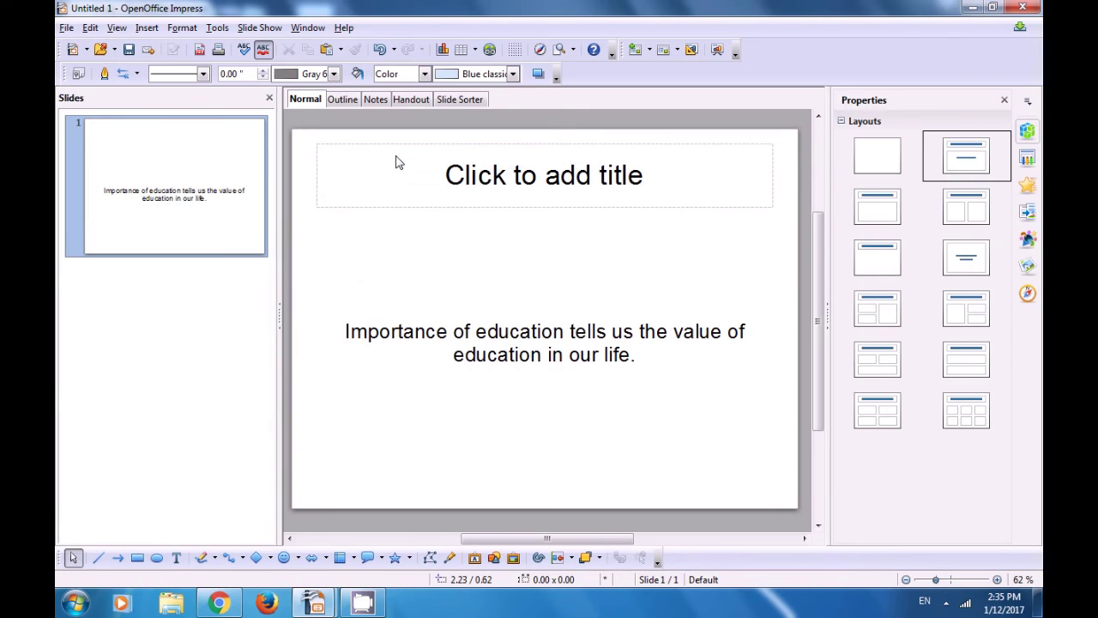
# Fill slide 1's body box by pasting the education sentence repeatedly after 'life.'
pyautogui.click(378, 331)
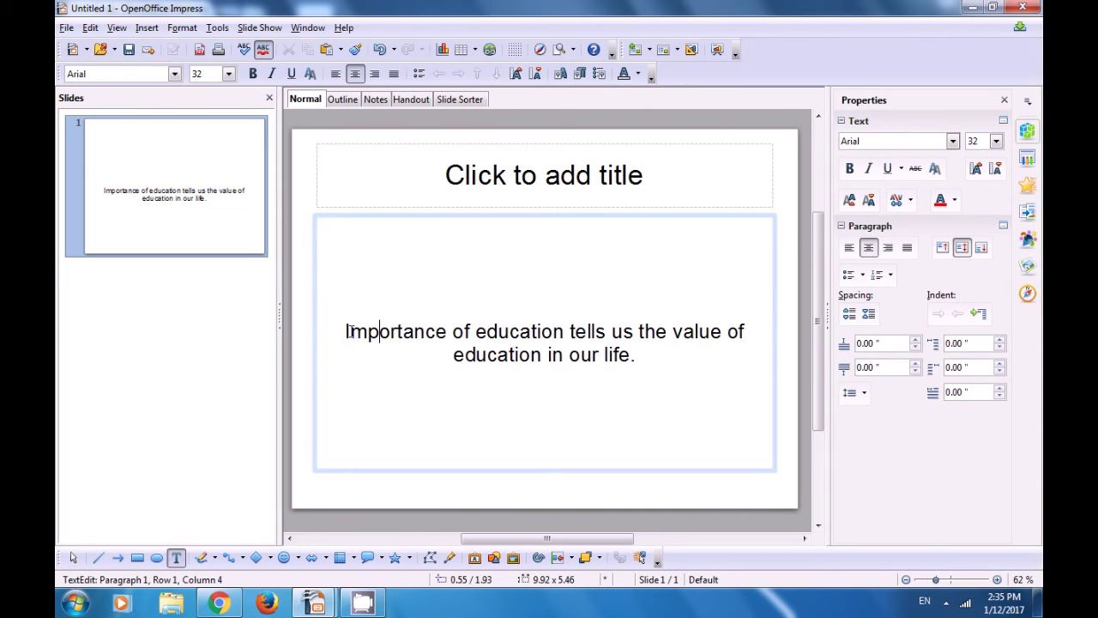
pyautogui.moveTo(344, 331); pyautogui.dragTo(632, 377)
pyautogui.hotkey('ctrl', 'c')
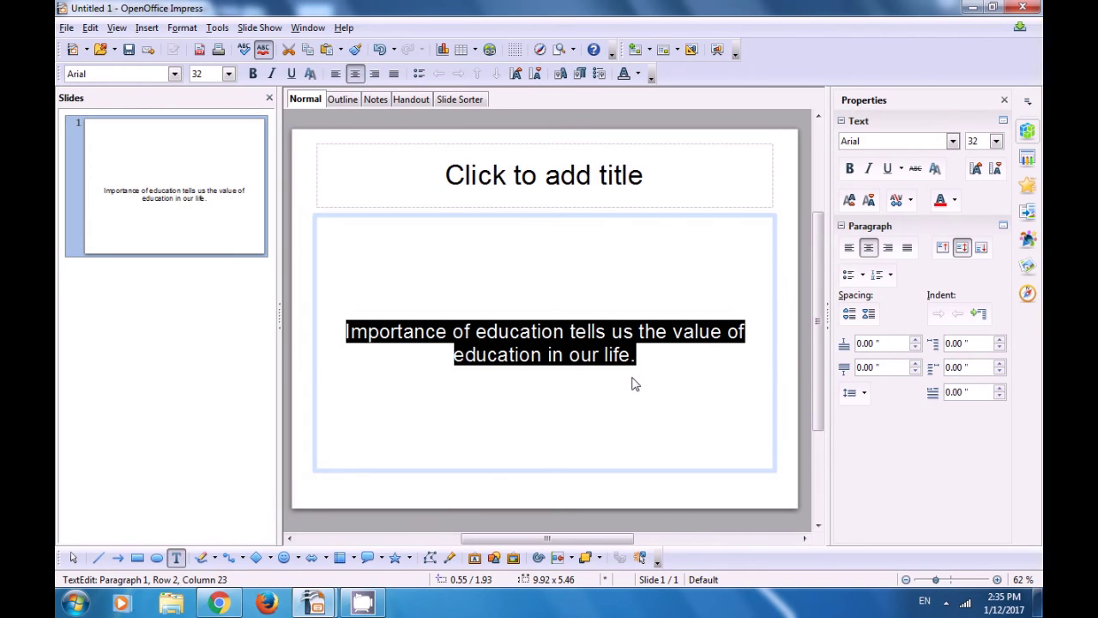
pyautogui.click(632, 384)
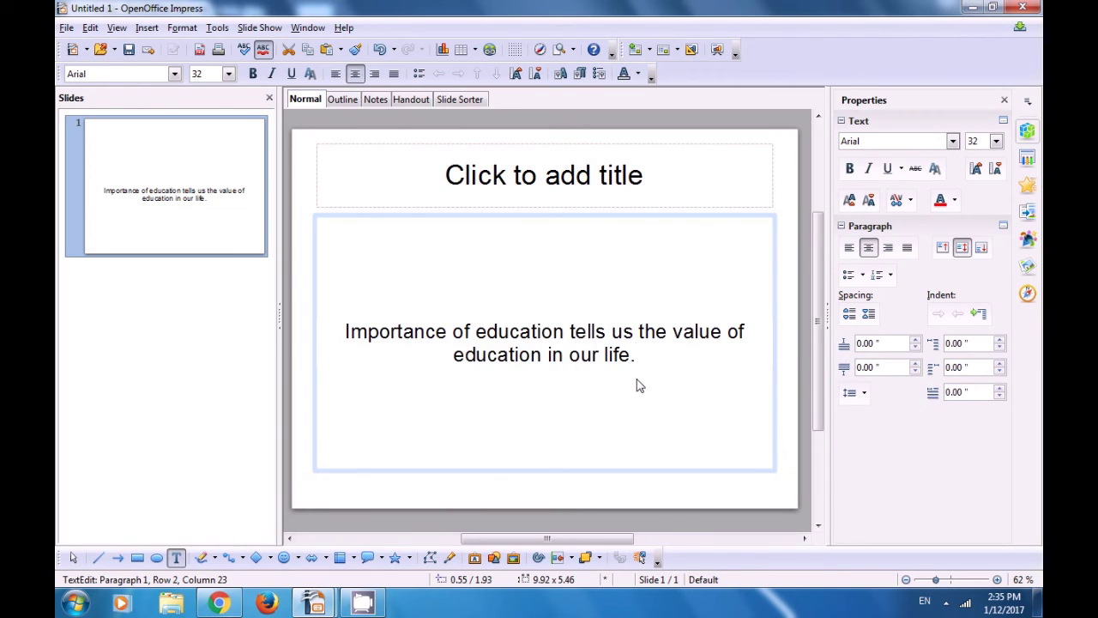
pyautogui.hotkey('ctrl', 'v')
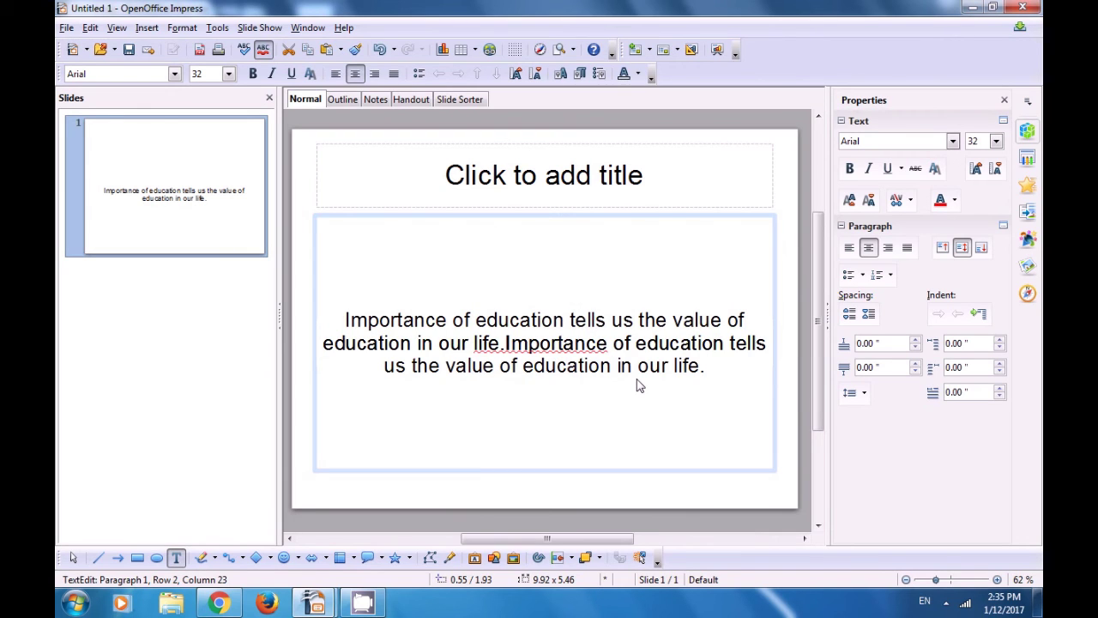
pyautogui.hotkey('ctrl', 'v')
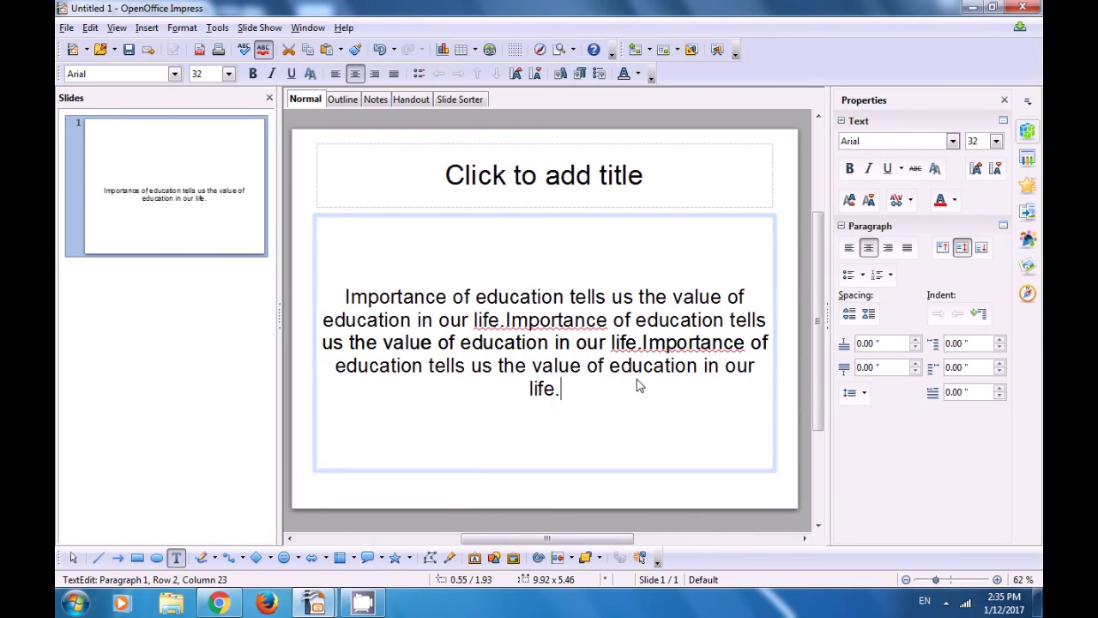
pyautogui.hotkey('ctrl', 'v')
pyautogui.hotkey('ctrl', 'v')
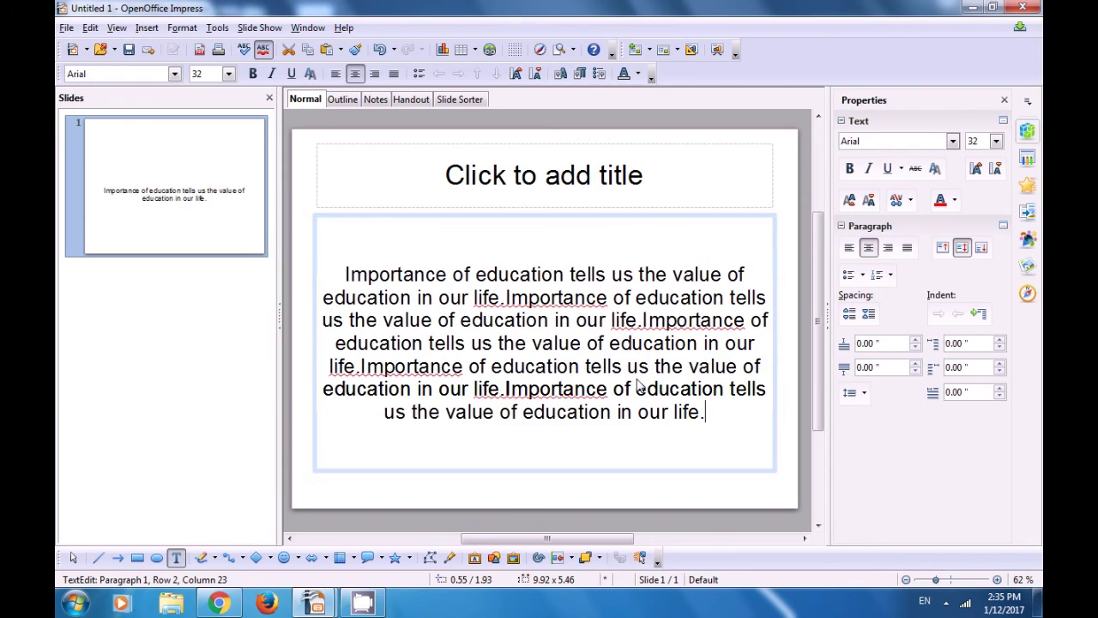
pyautogui.hotkey('ctrl', 'v')
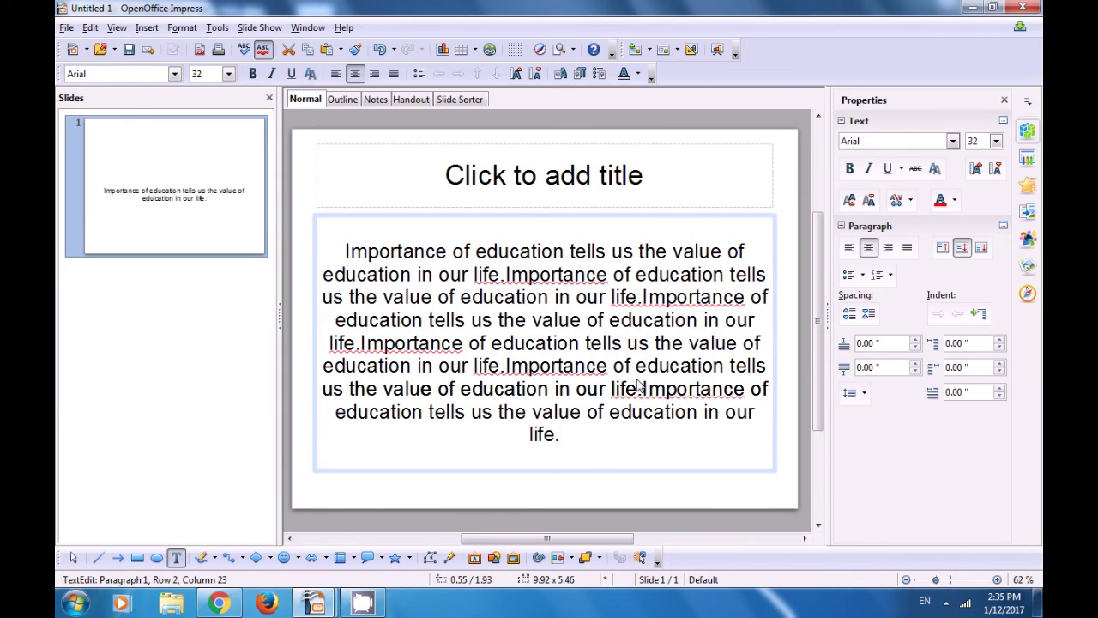
pyautogui.click(491, 490)
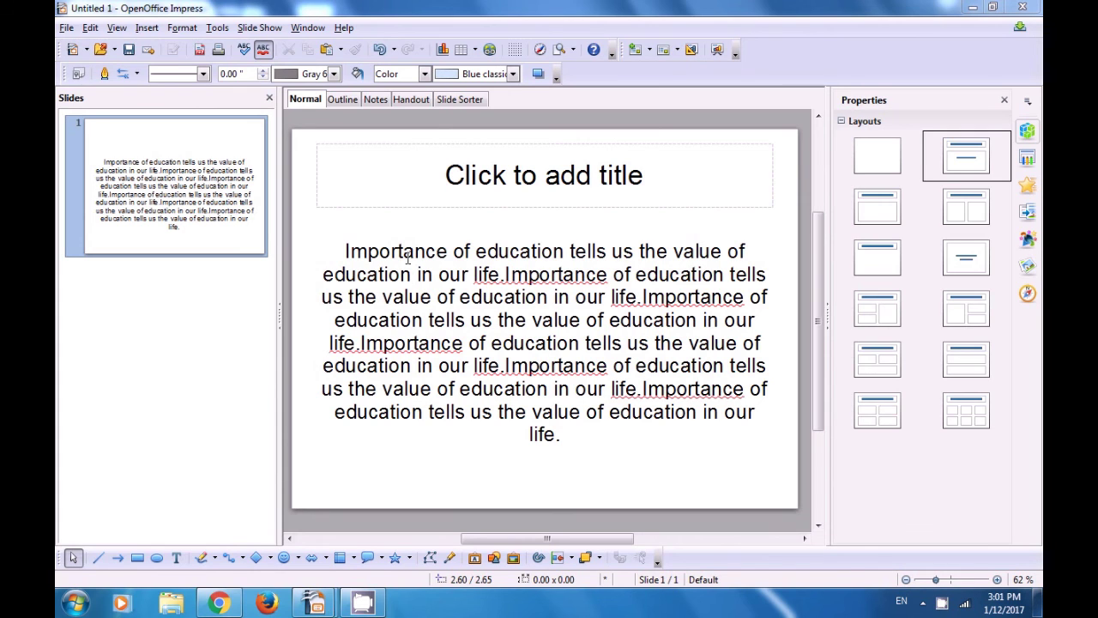
# Add a new title-and-content slide after slide 1 from the Slides pane menu
pyautogui.rightClick(225, 243)
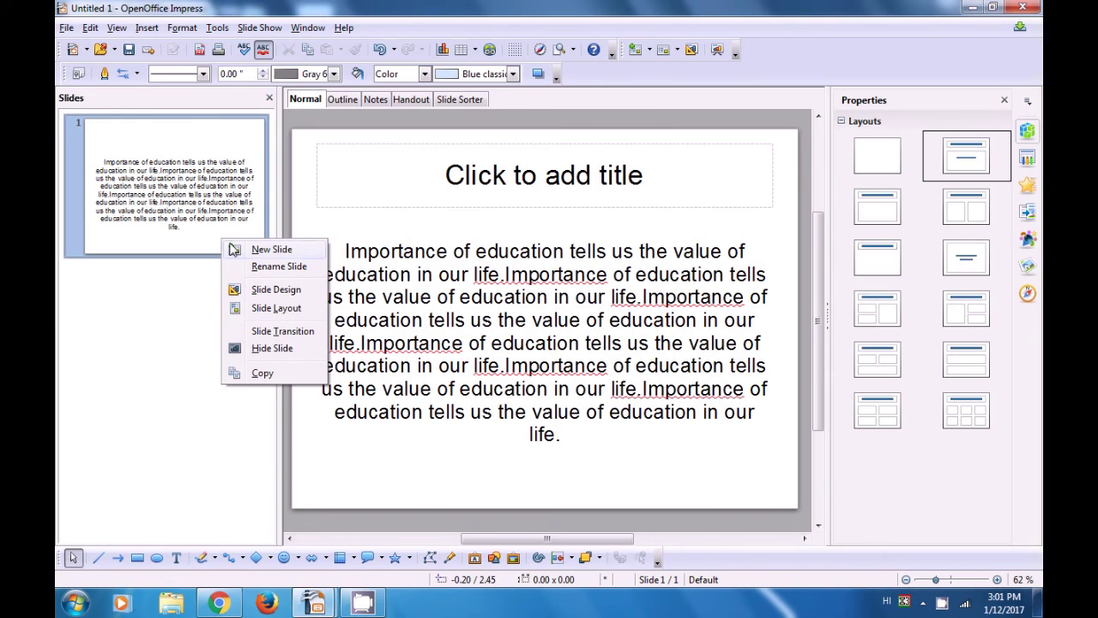
pyautogui.click(257, 249)
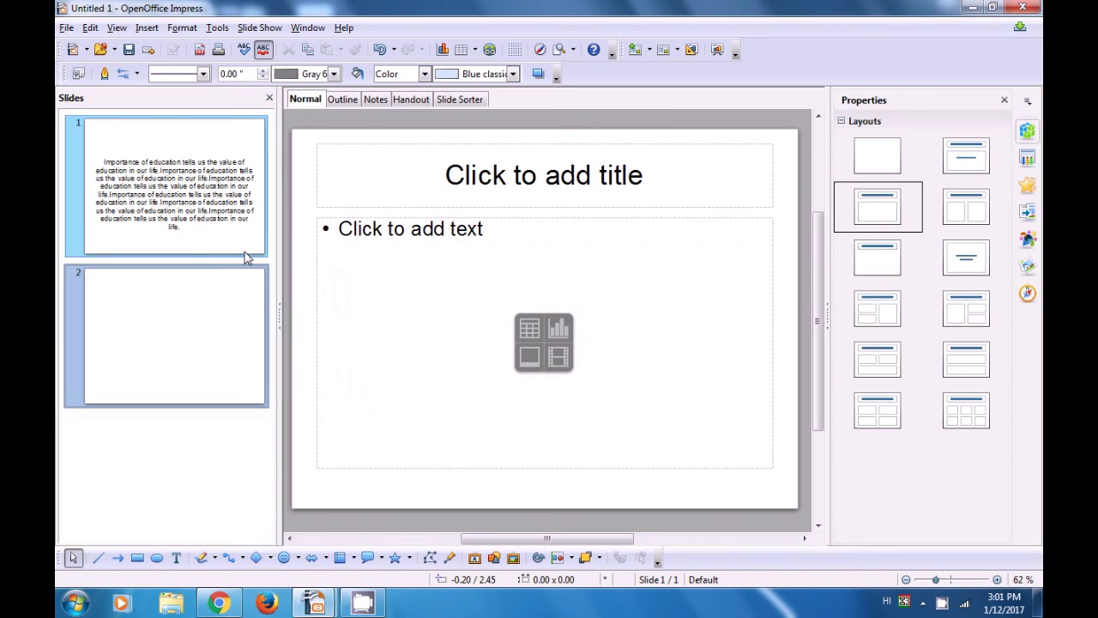
pyautogui.moveTo(217, 299)
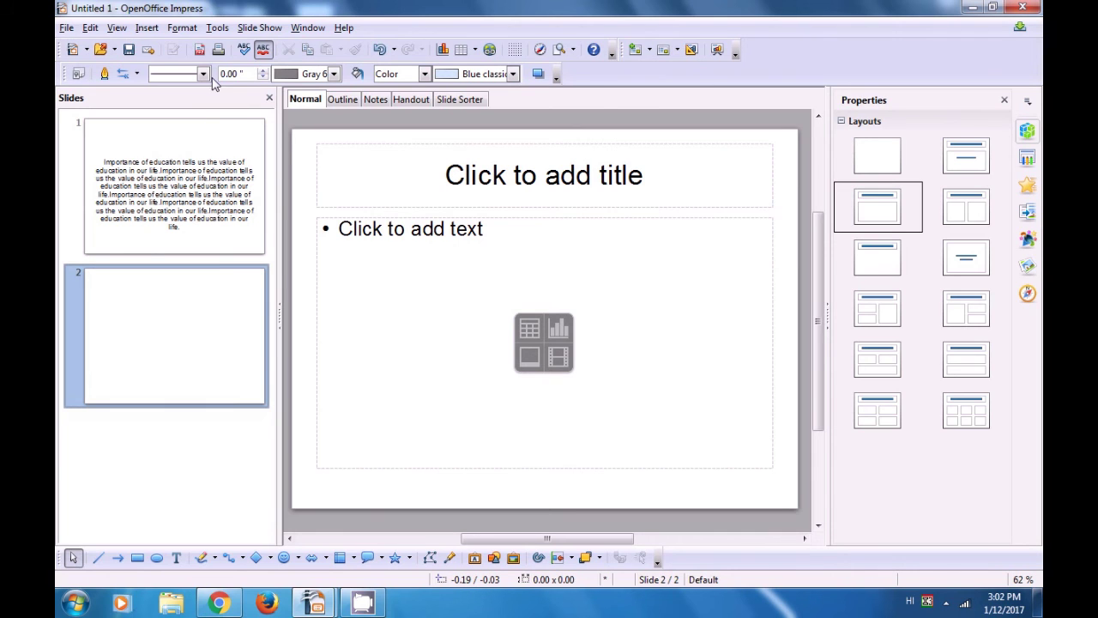
# Insert the Wildlife movie from Libraries > Videos > Sample Videos onto slide 2
pyautogui.click(148, 29)
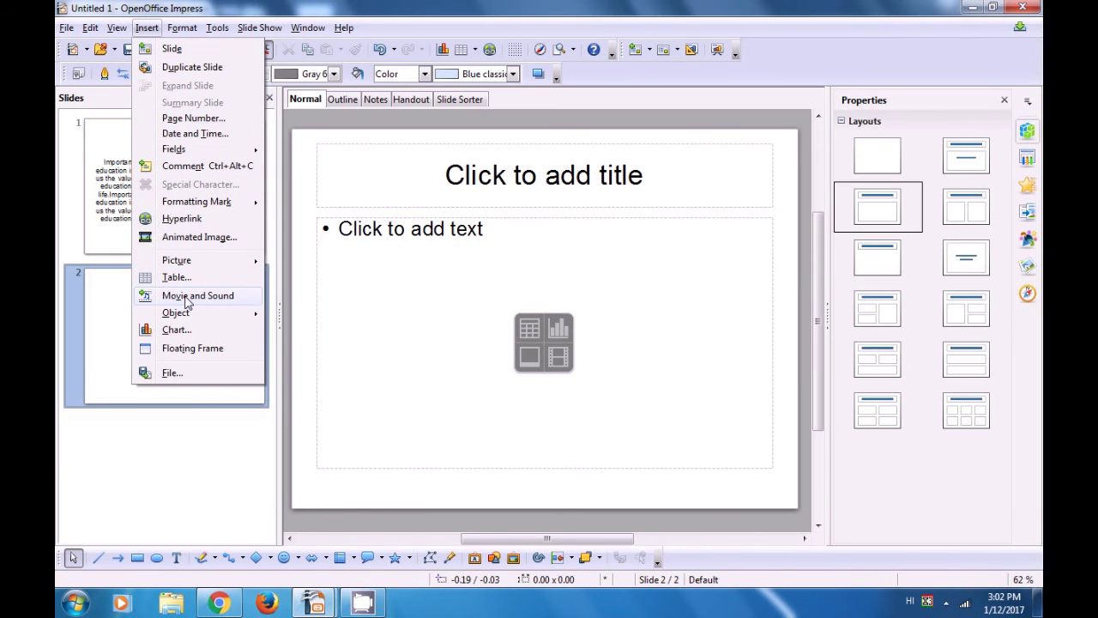
pyautogui.click(187, 299)
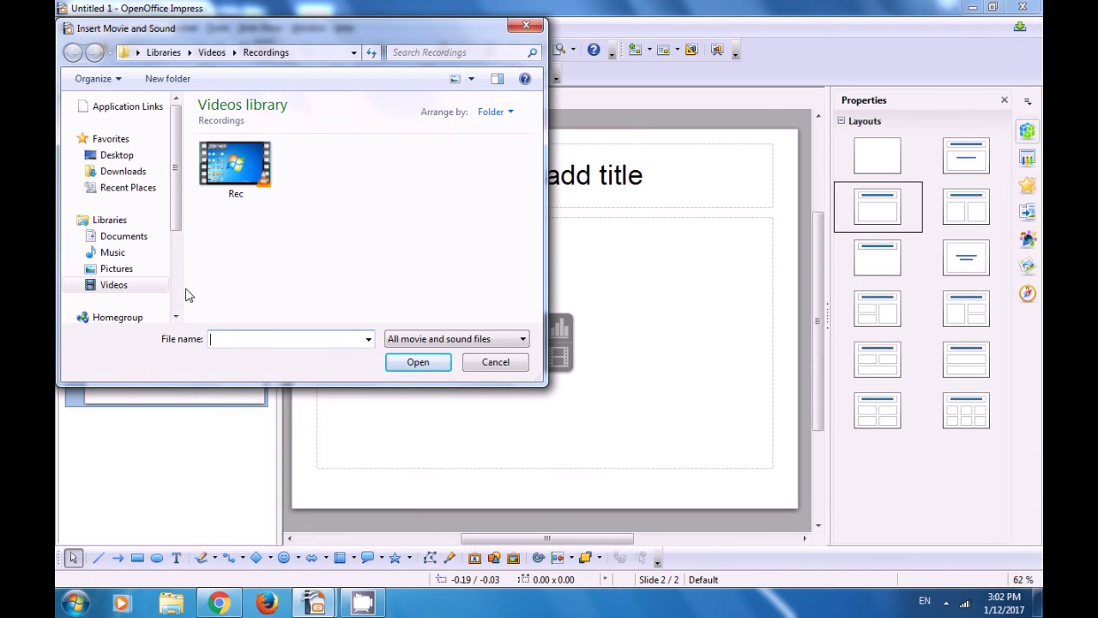
pyautogui.moveTo(178, 228); pyautogui.dragTo(177, 246)
pyautogui.scroll(1, 177, 246)
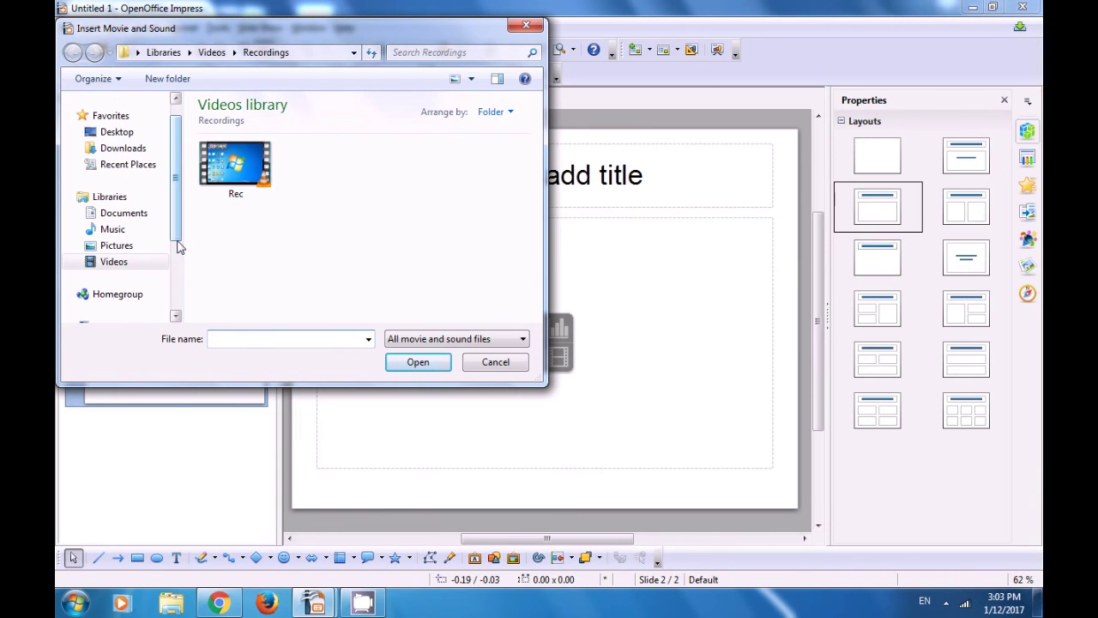
pyautogui.click(132, 251)
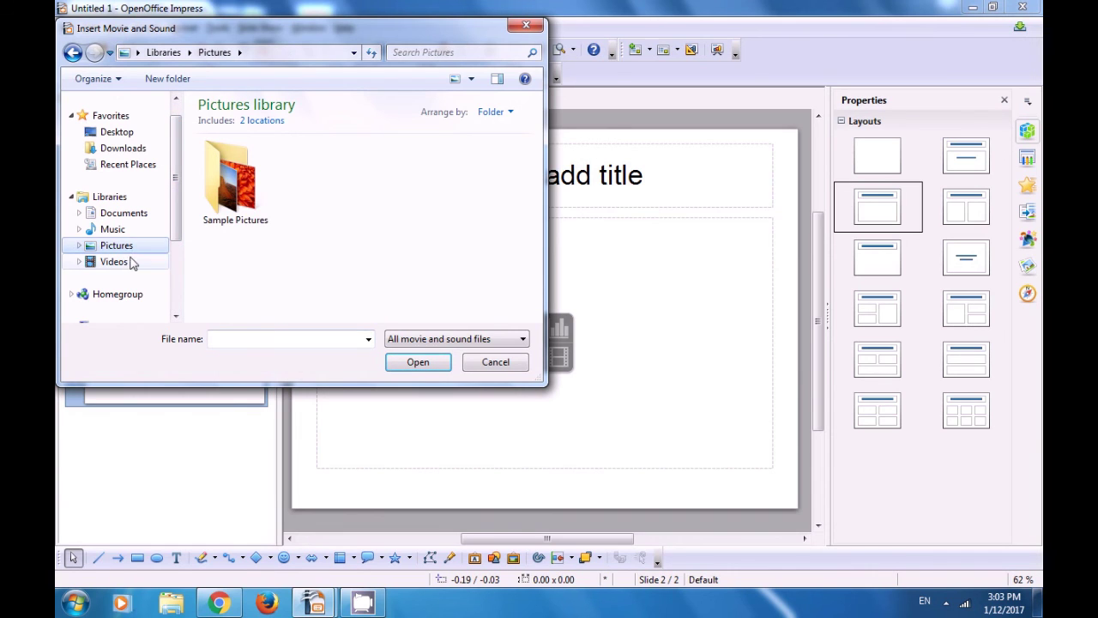
pyautogui.click(134, 263)
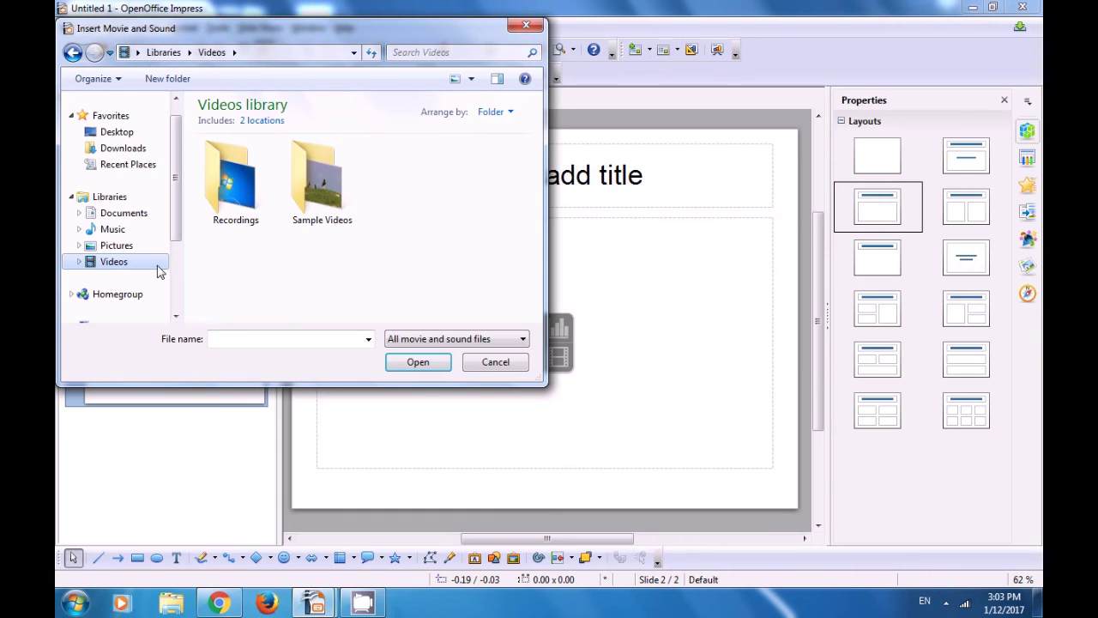
pyautogui.click(311, 210)
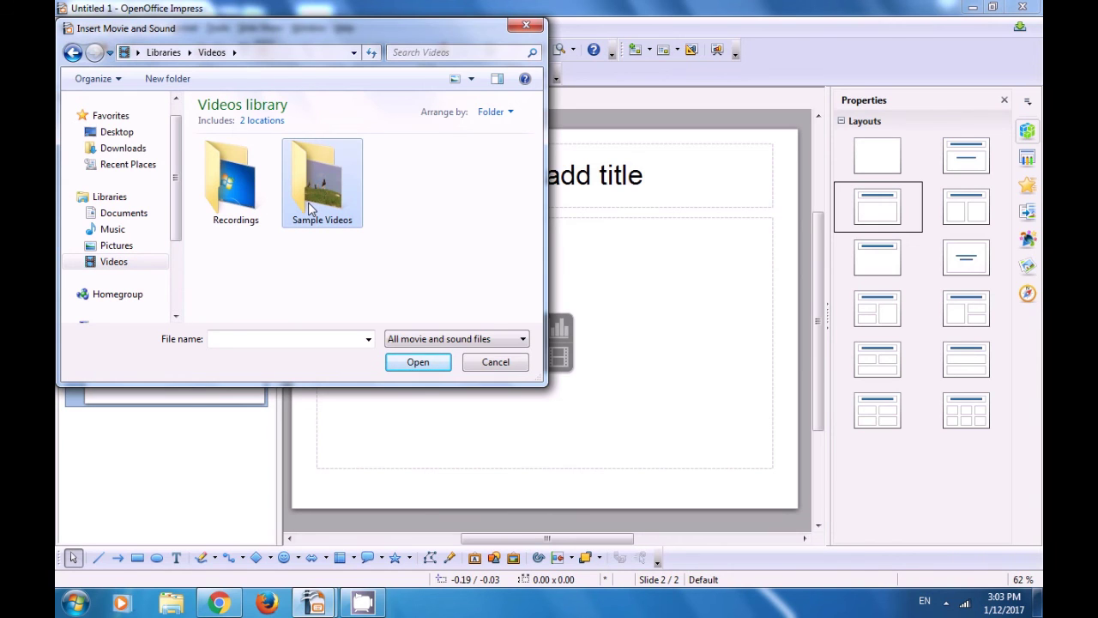
pyautogui.doubleClick(311, 209)
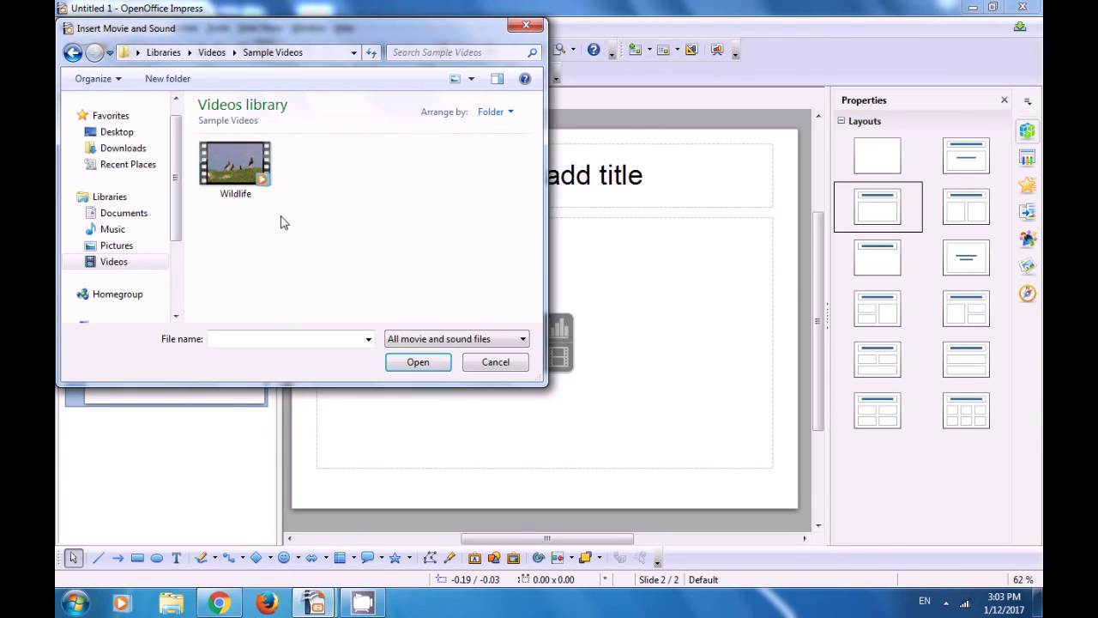
pyautogui.click(246, 188)
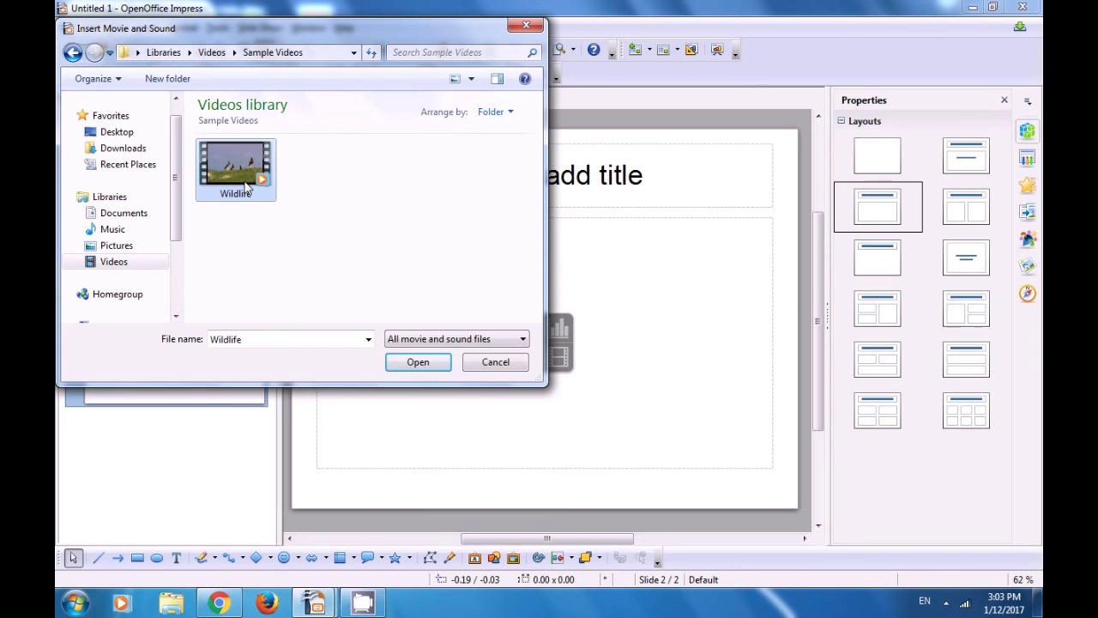
pyautogui.click(411, 361)
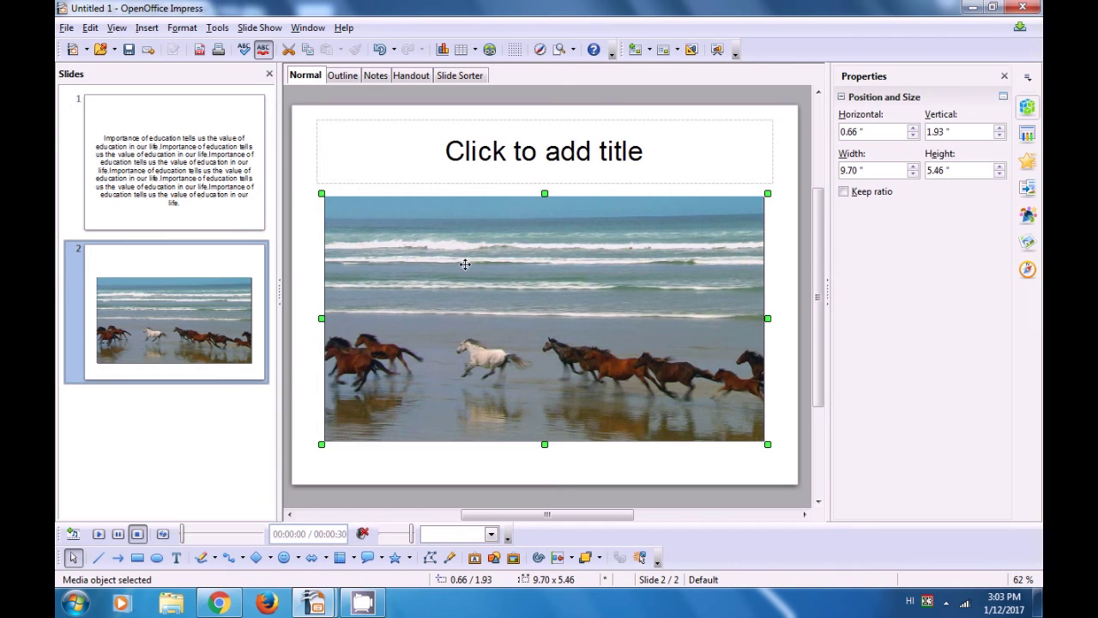
# Title slide 2 'wild life', replacing a mistyped Hindi entry, then check the title and video
pyautogui.click(495, 152)
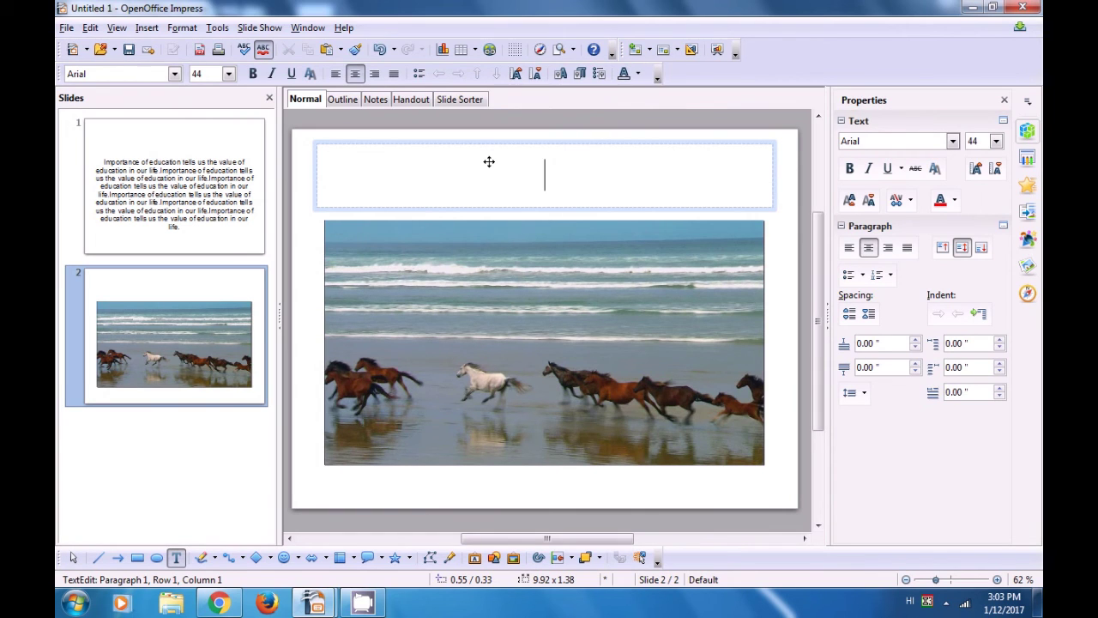
pyautogui.write('विल्द')
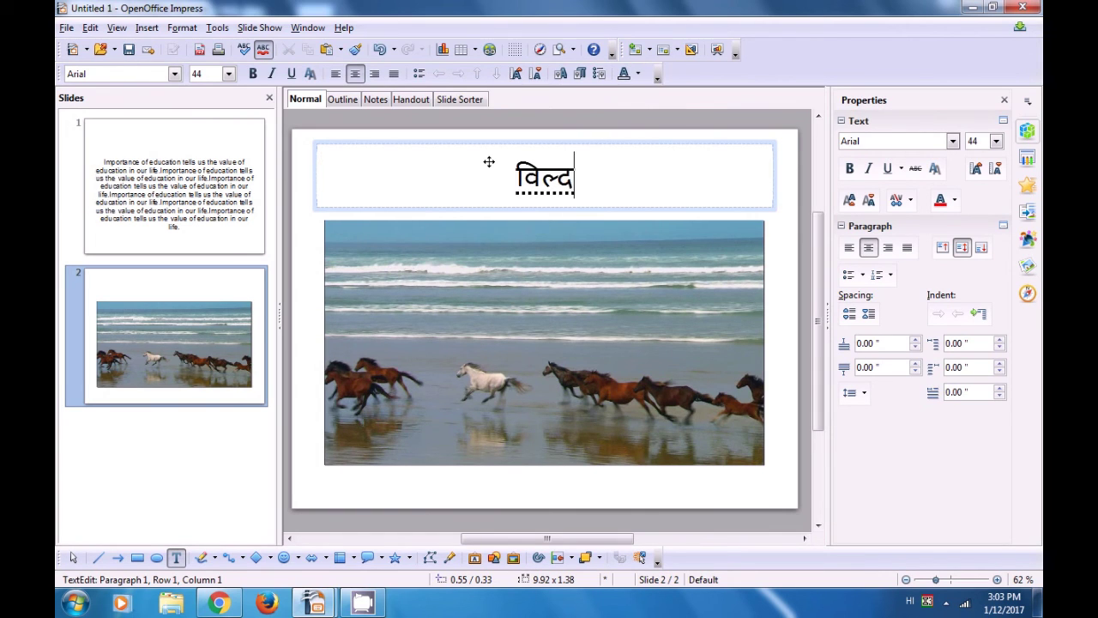
pyautogui.press('BackSpace')
pyautogui.press('BackSpace')
pyautogui.press('BackSpace')
pyautogui.press('BackSpace')
pyautogui.press('BackSpace')
pyautogui.write('wild ')
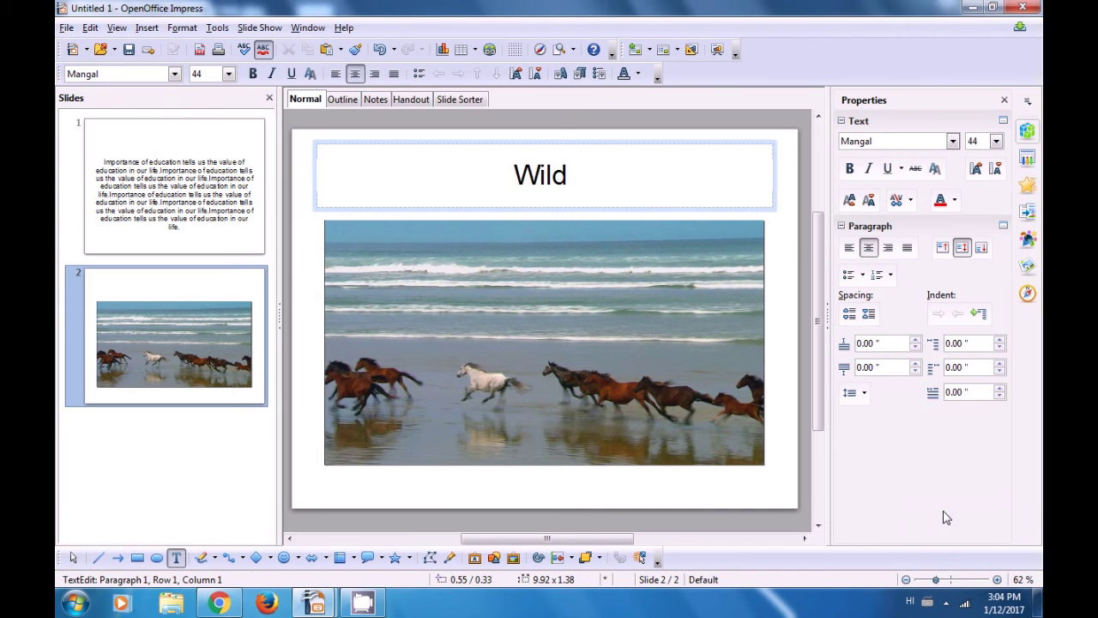
pyautogui.write('life')
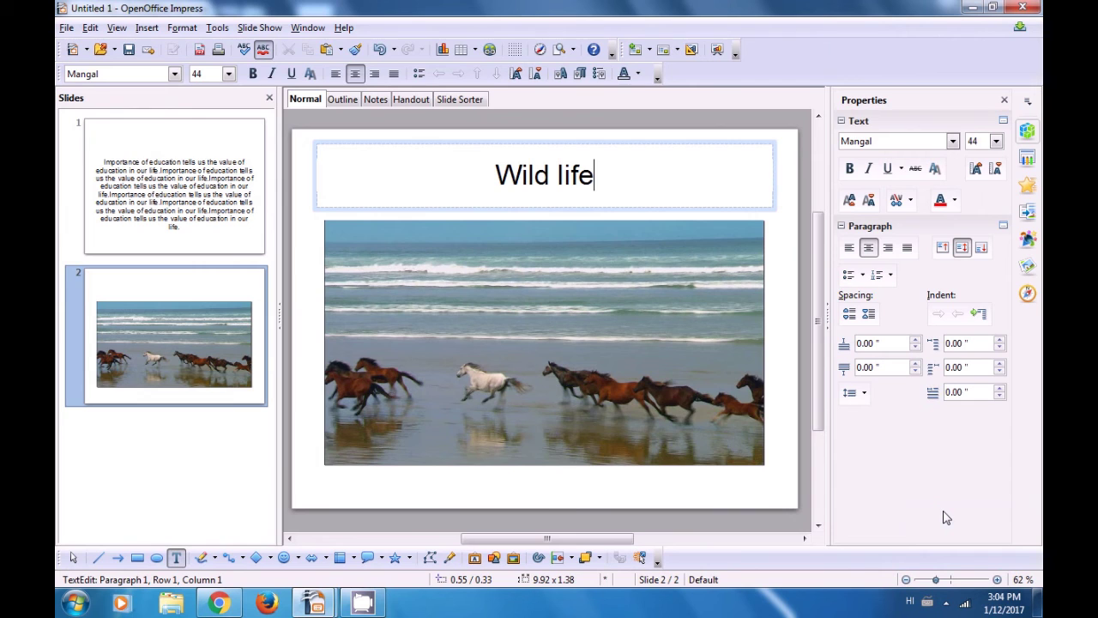
pyautogui.click(574, 353)
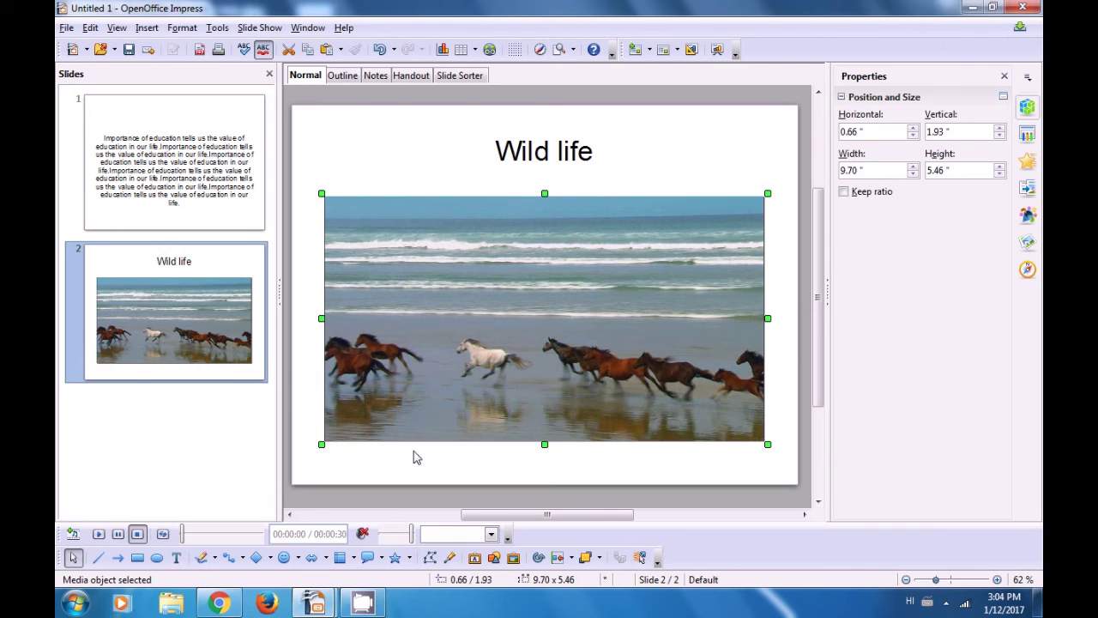
pyautogui.click(421, 181)
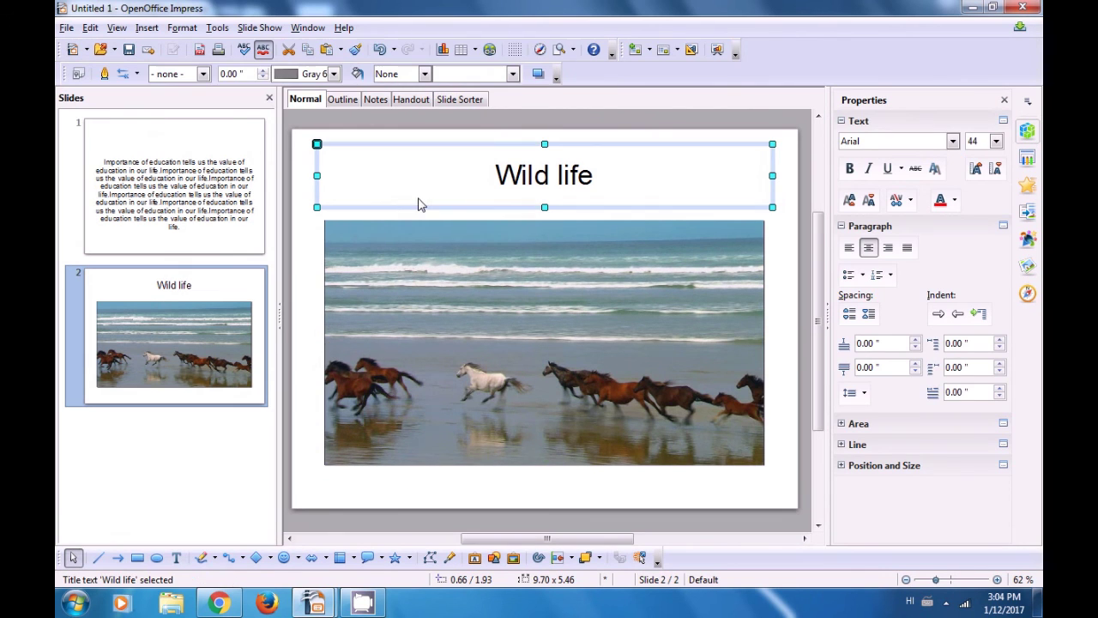
pyautogui.click(408, 334)
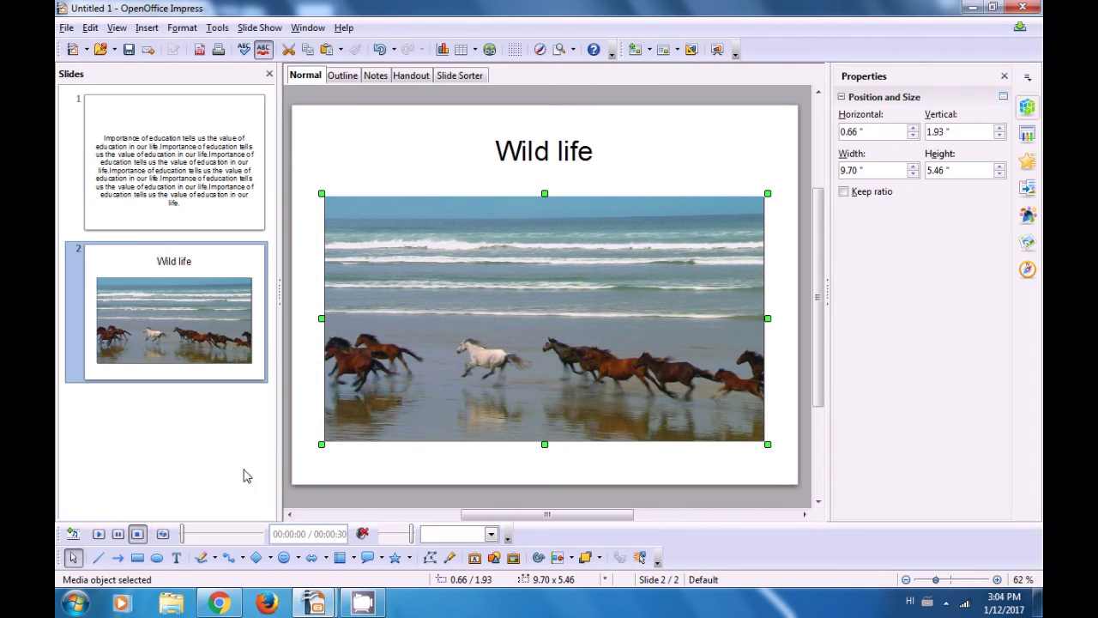
# Deselect the horse video on slide 2
pyautogui.click(387, 470)
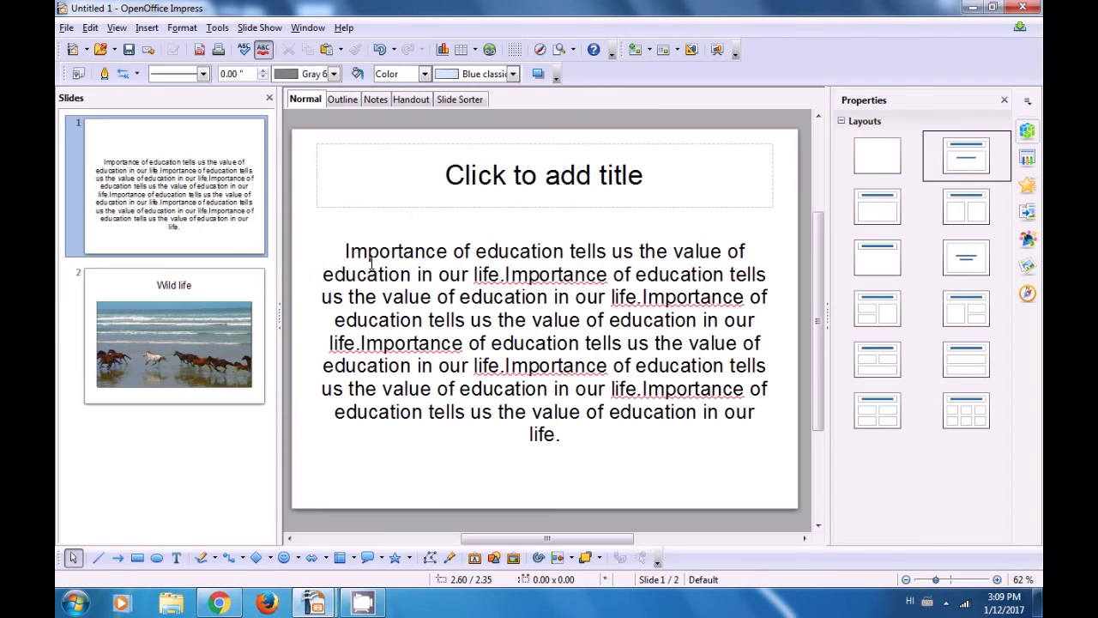
# Add a third slide with the Title Slide layout, titled 'Computer shiksha'
pyautogui.rightClick(188, 340)
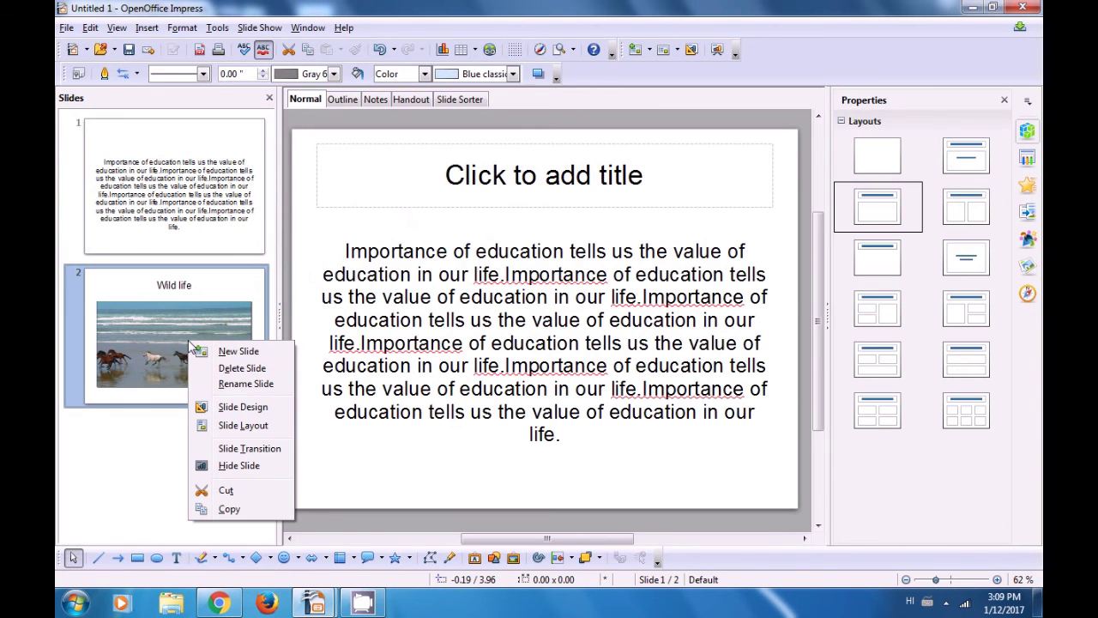
pyautogui.click(225, 352)
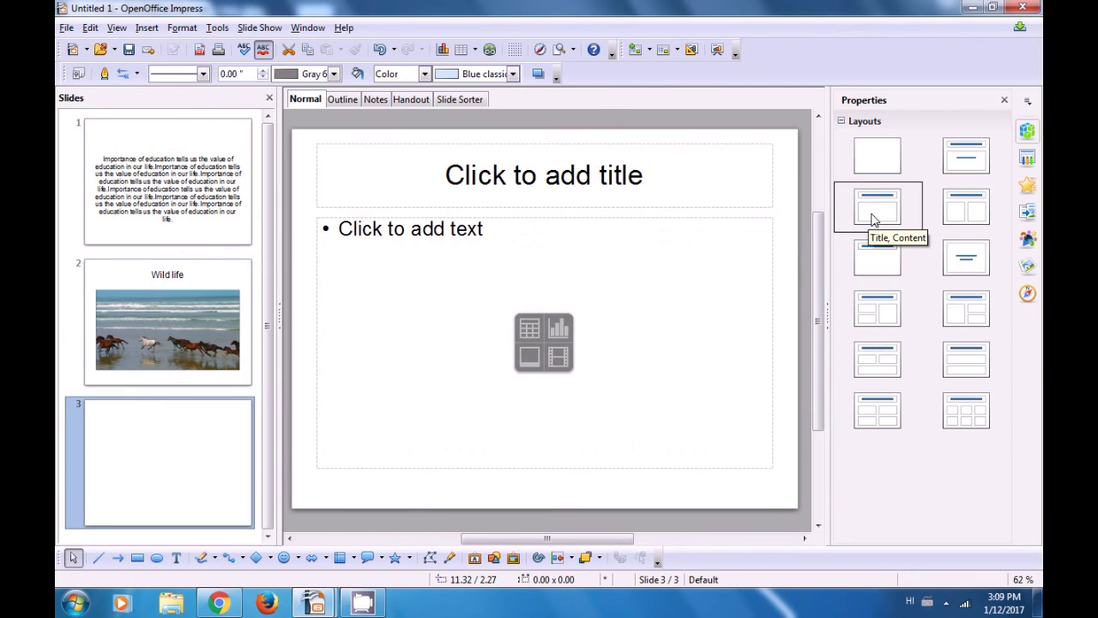
pyautogui.click(950, 170)
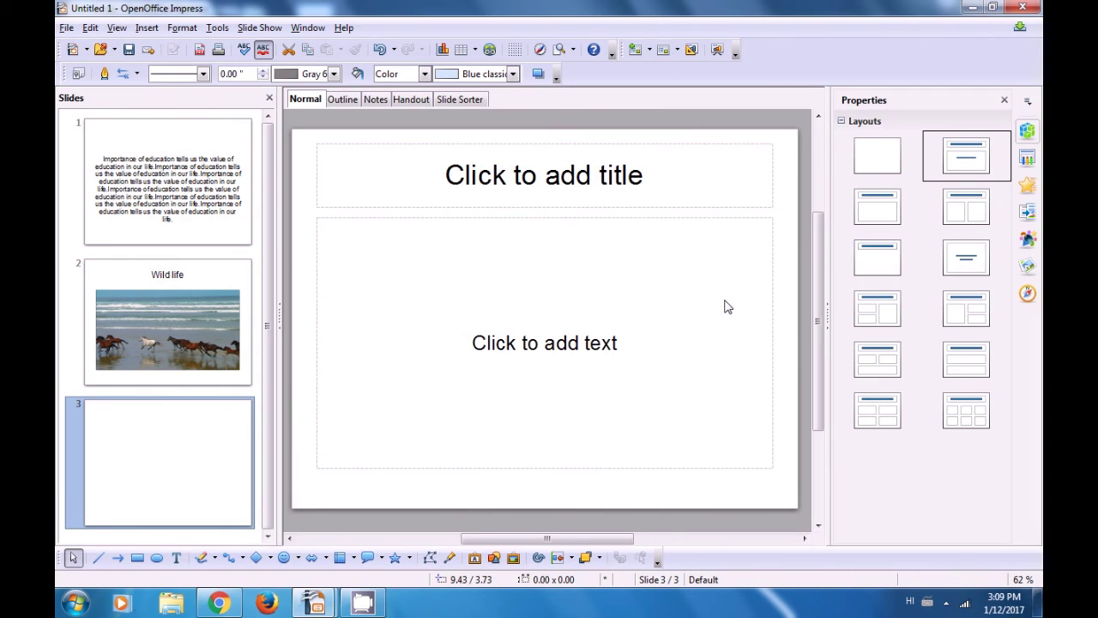
pyautogui.click(597, 180)
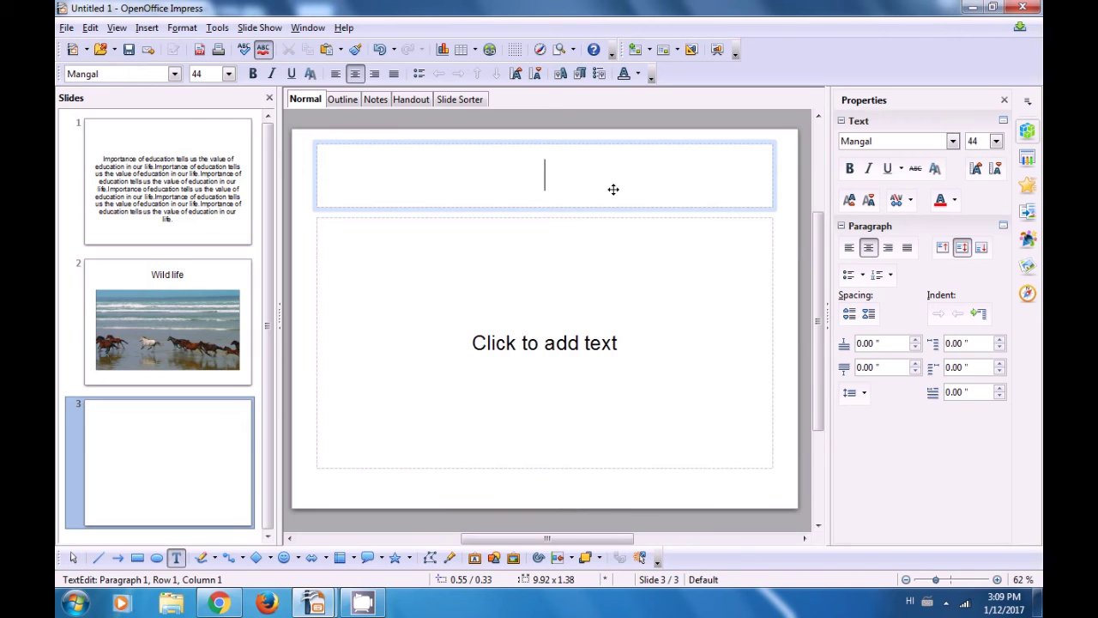
pyautogui.write('Computer')
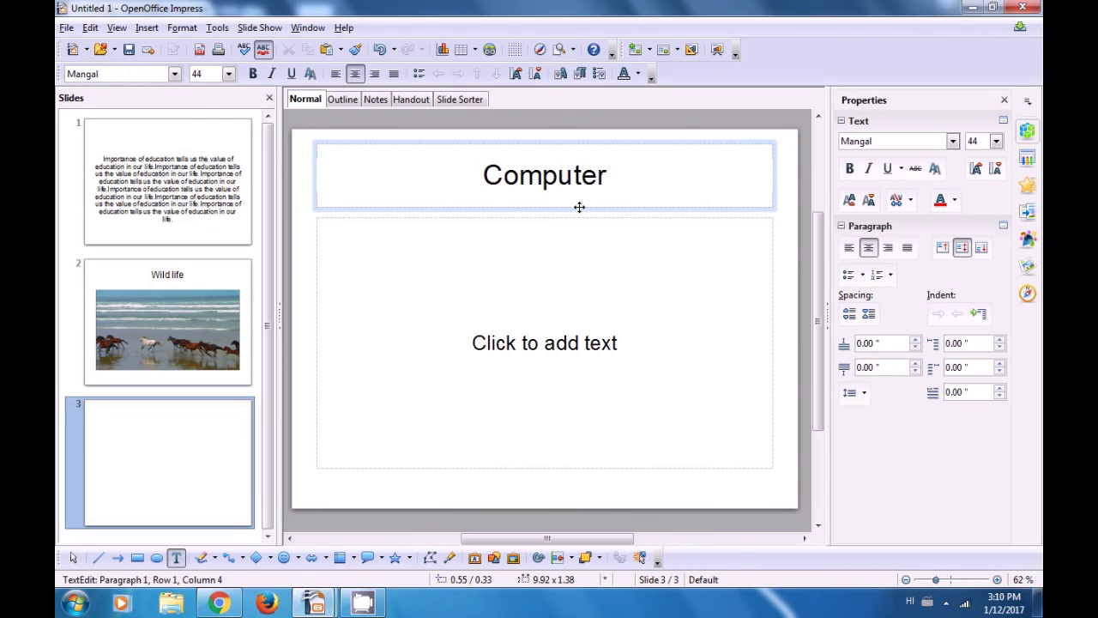
pyautogui.write(' shiksha')
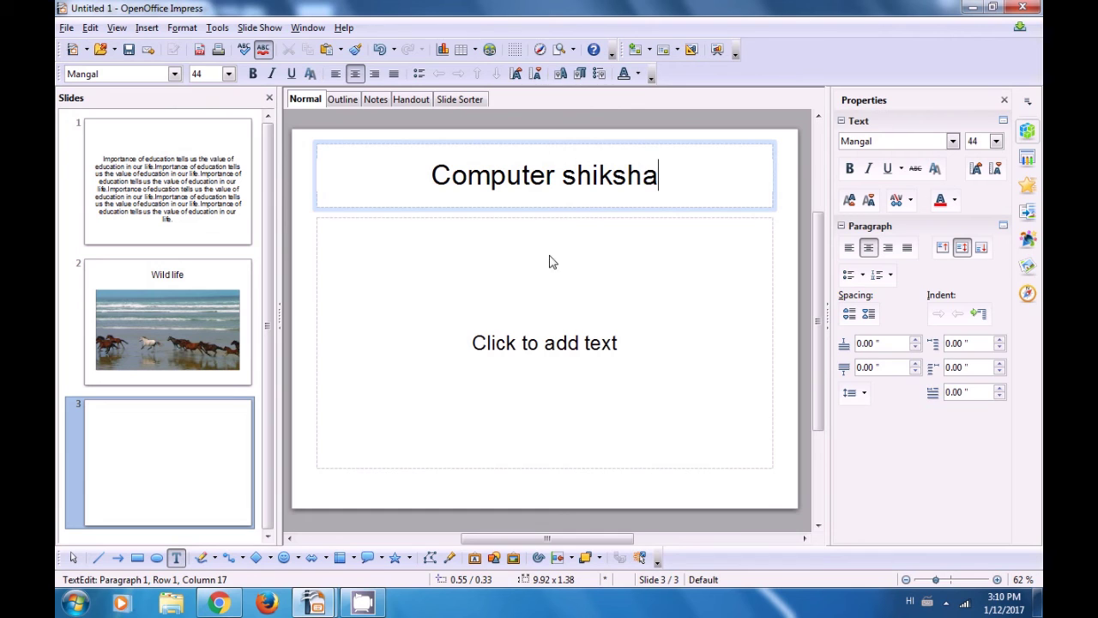
pyautogui.press('Escape')
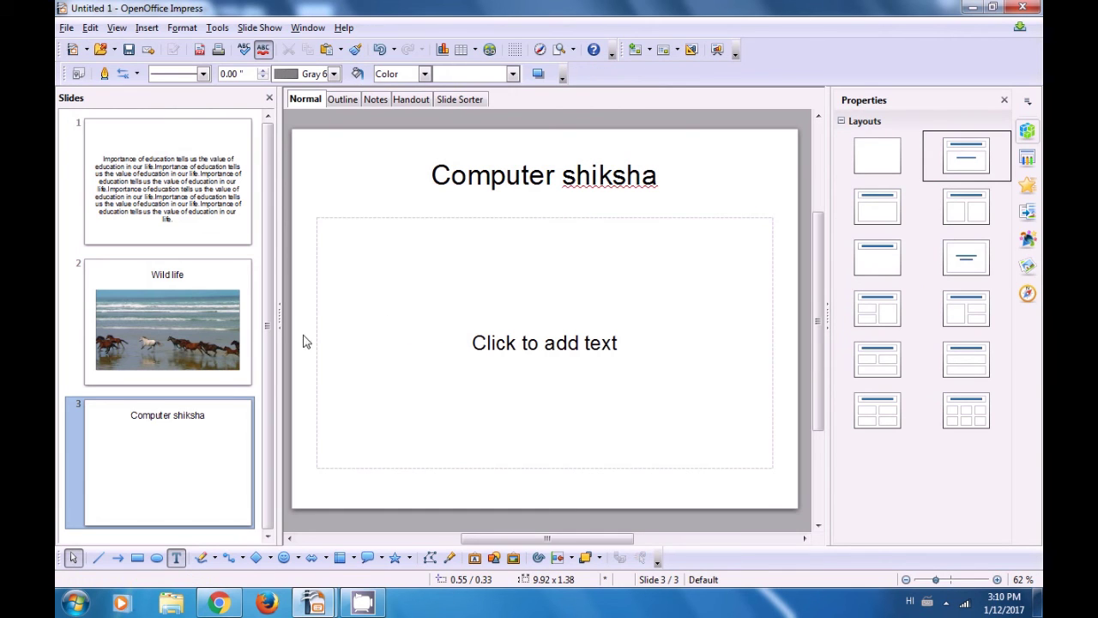
pyautogui.click(160, 320)
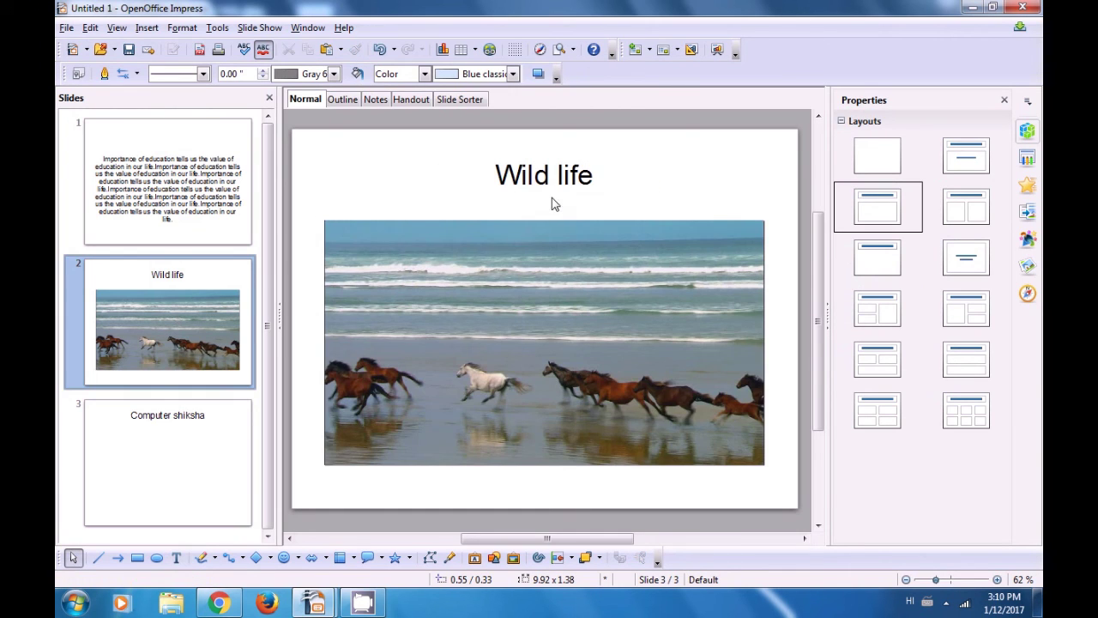
# With slide 2 selected, create a summary slide of the slide titles via Insert > Summary Slide
pyautogui.click(174, 325)
pyautogui.click(187, 433)
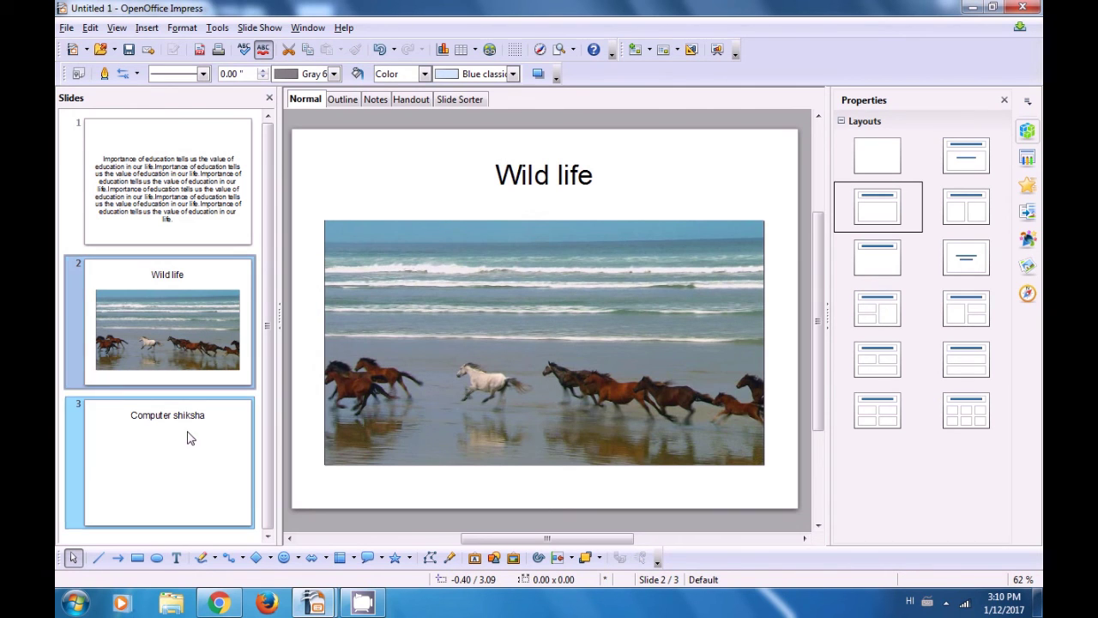
pyautogui.click(192, 325)
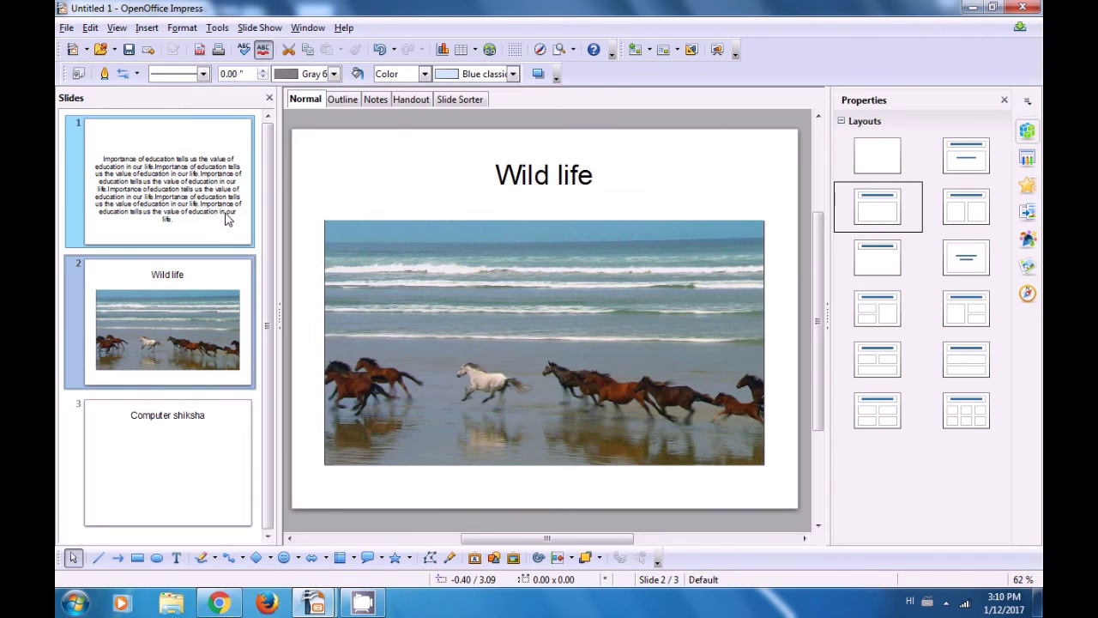
pyautogui.click(148, 29)
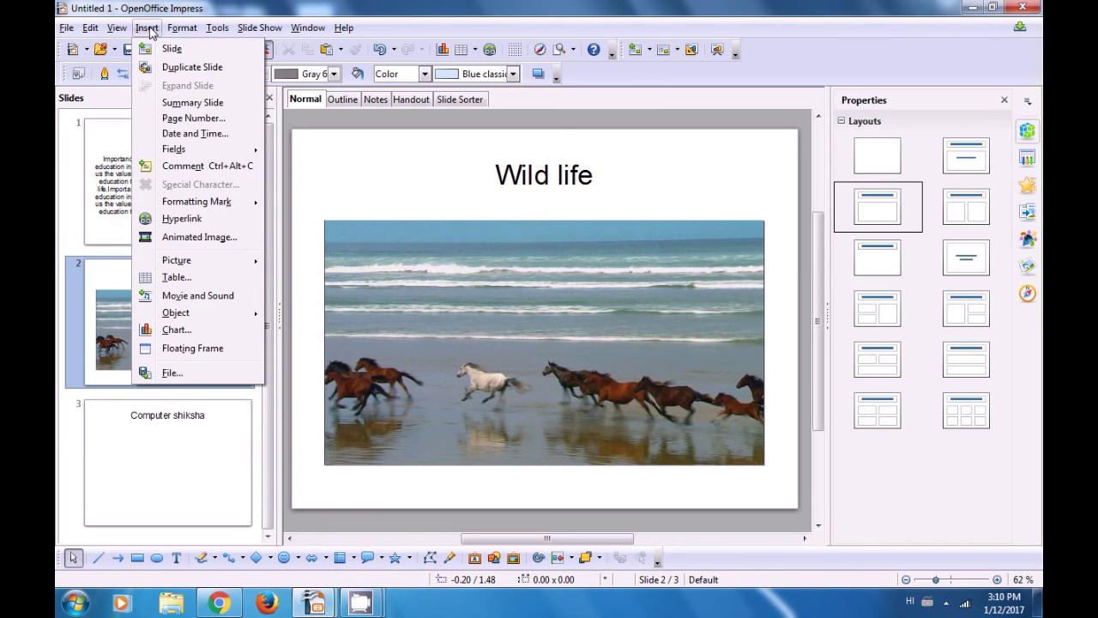
pyautogui.click(192, 103)
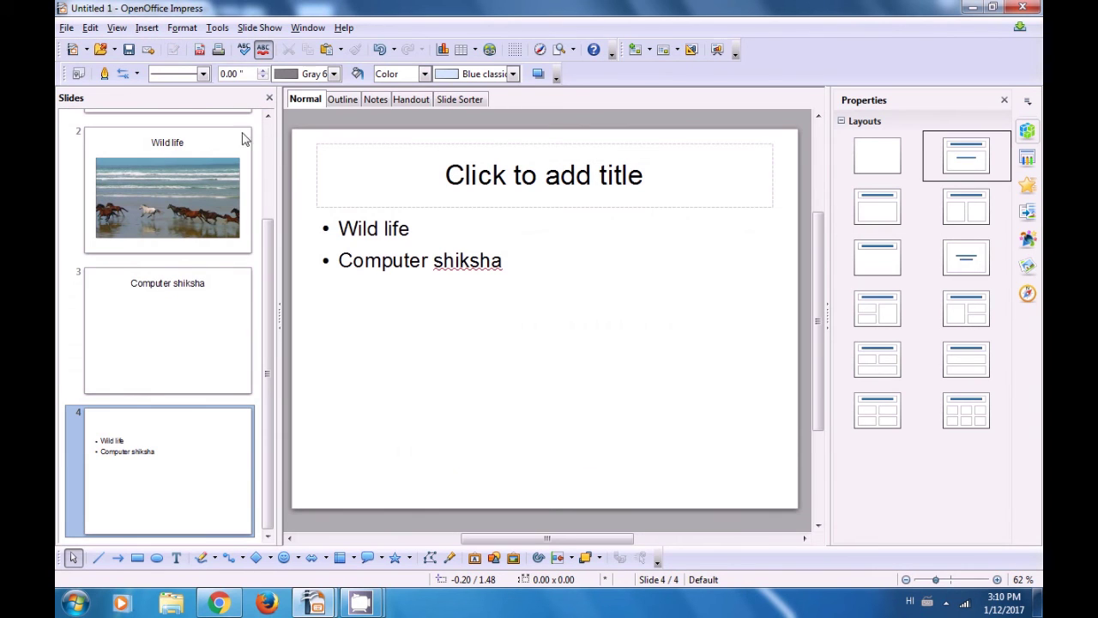
# Select the summary slide 4 and bring up the Insert menu over it
pyautogui.click(201, 453)
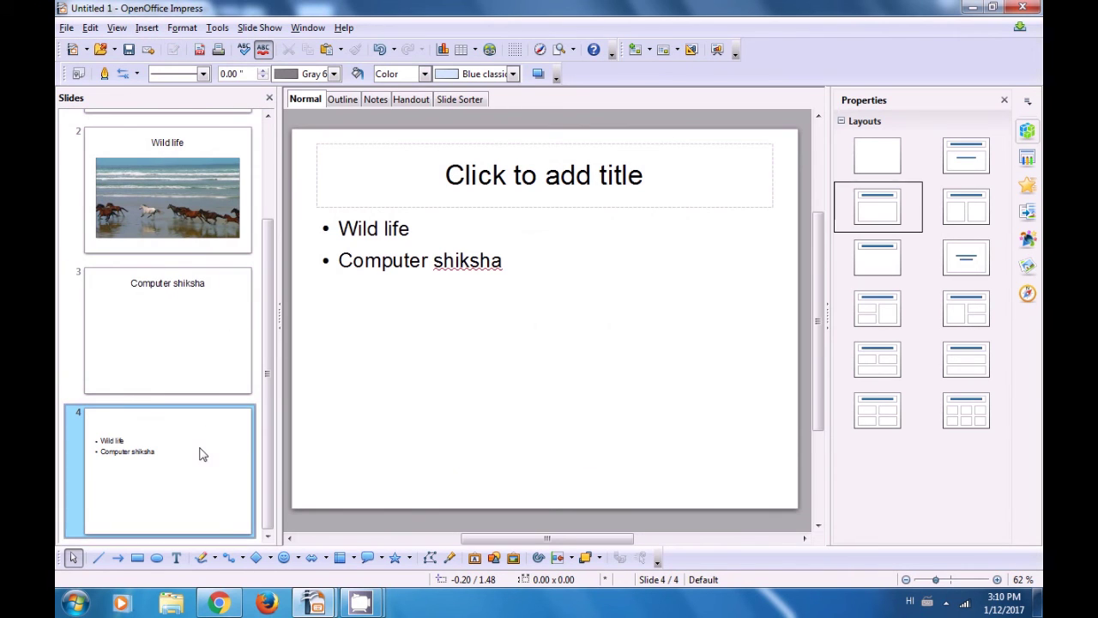
pyautogui.click(421, 342)
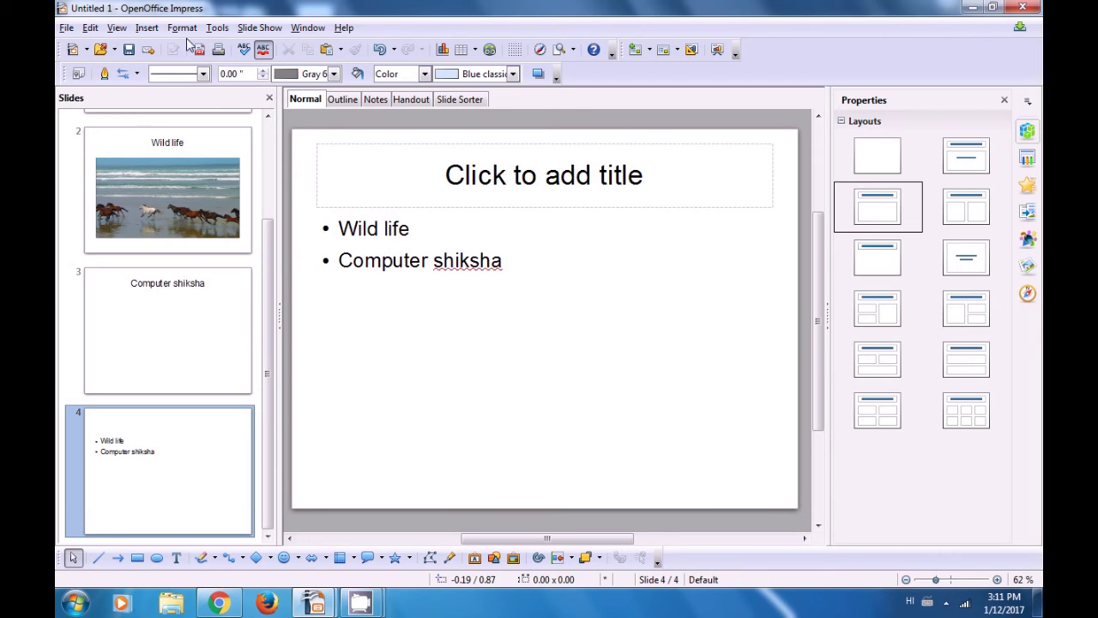
pyautogui.click(147, 28)
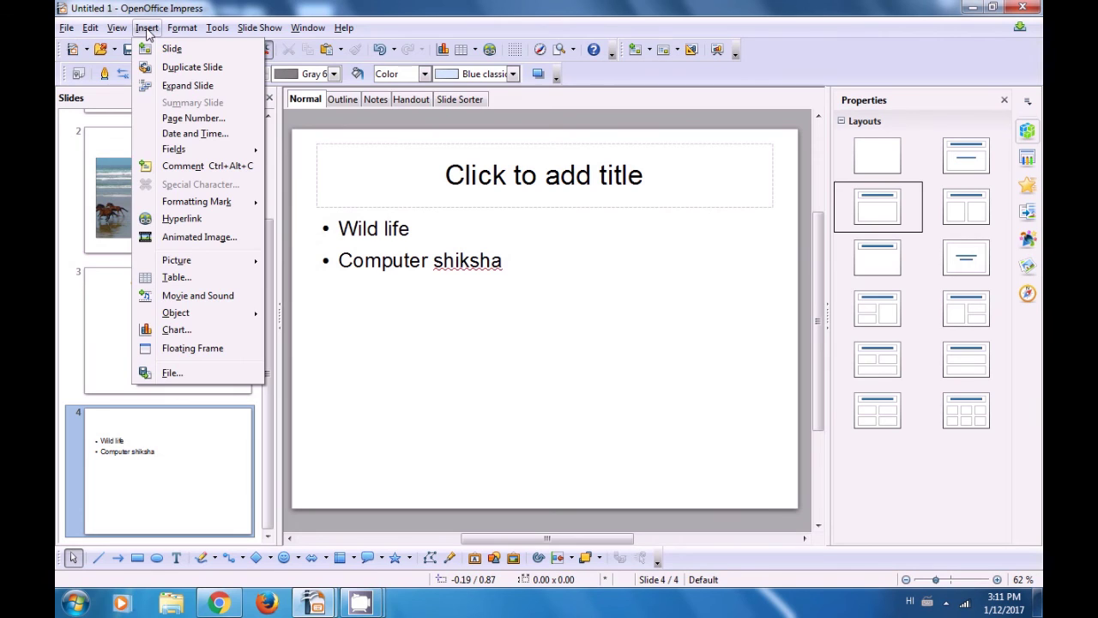
# Return to summary slide 4 and edit its content to add an 'About education' bullet
pyautogui.click(147, 29)
pyautogui.click(146, 28)
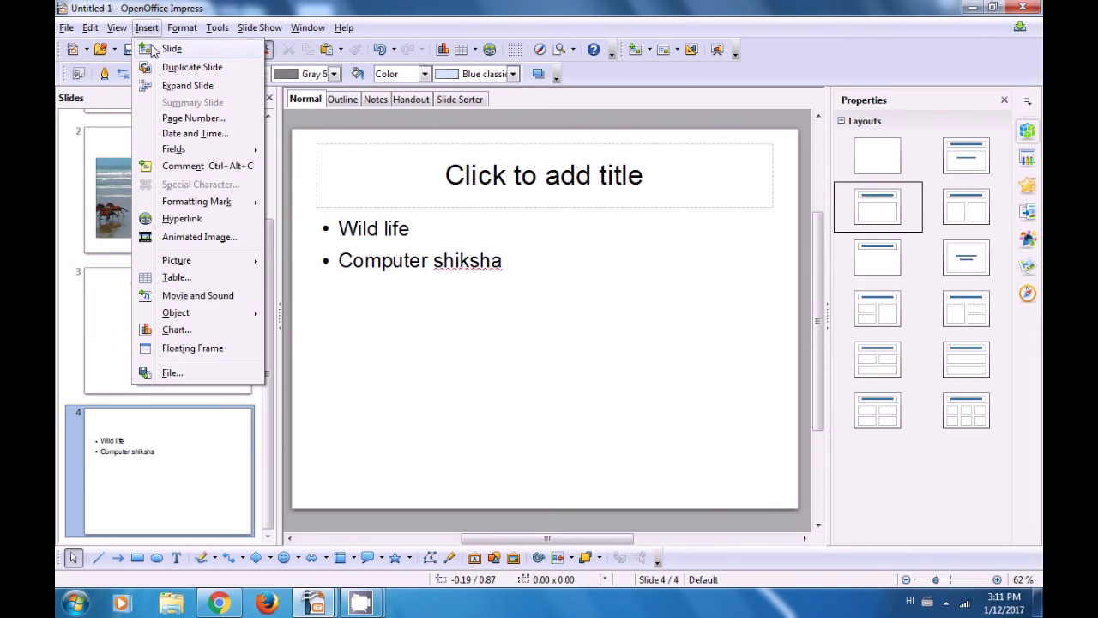
pyautogui.click(172, 91)
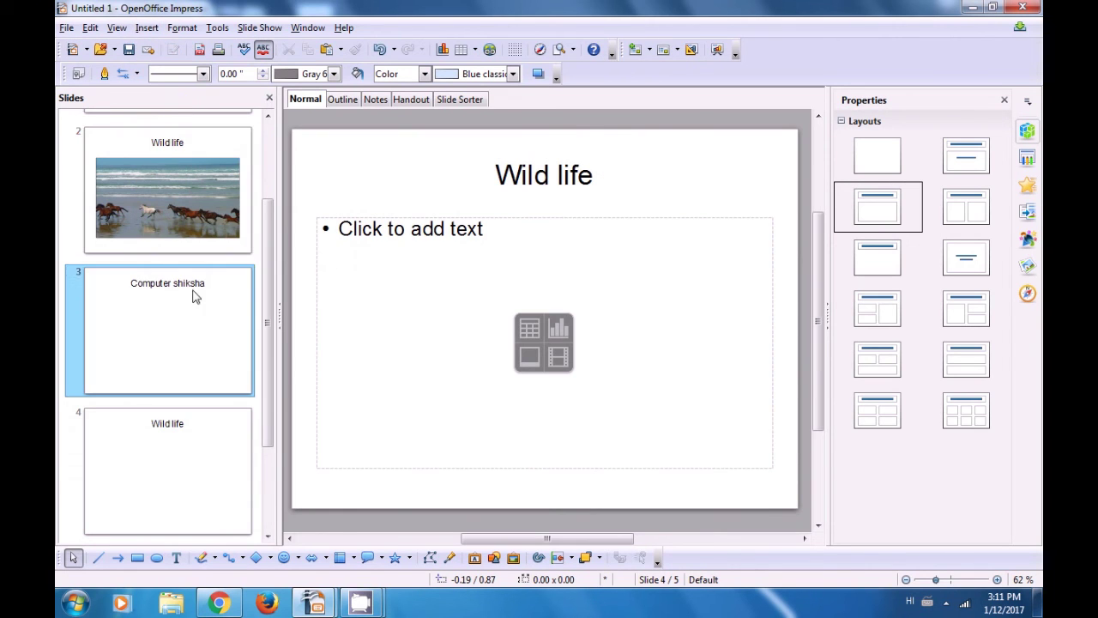
pyautogui.click(187, 364)
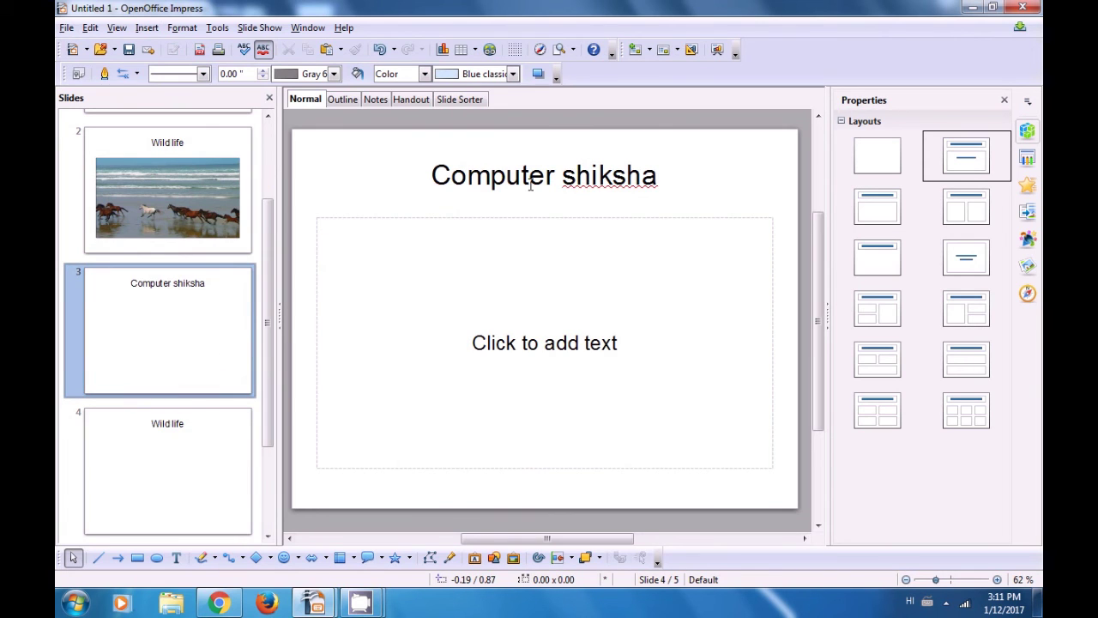
pyautogui.click(211, 456)
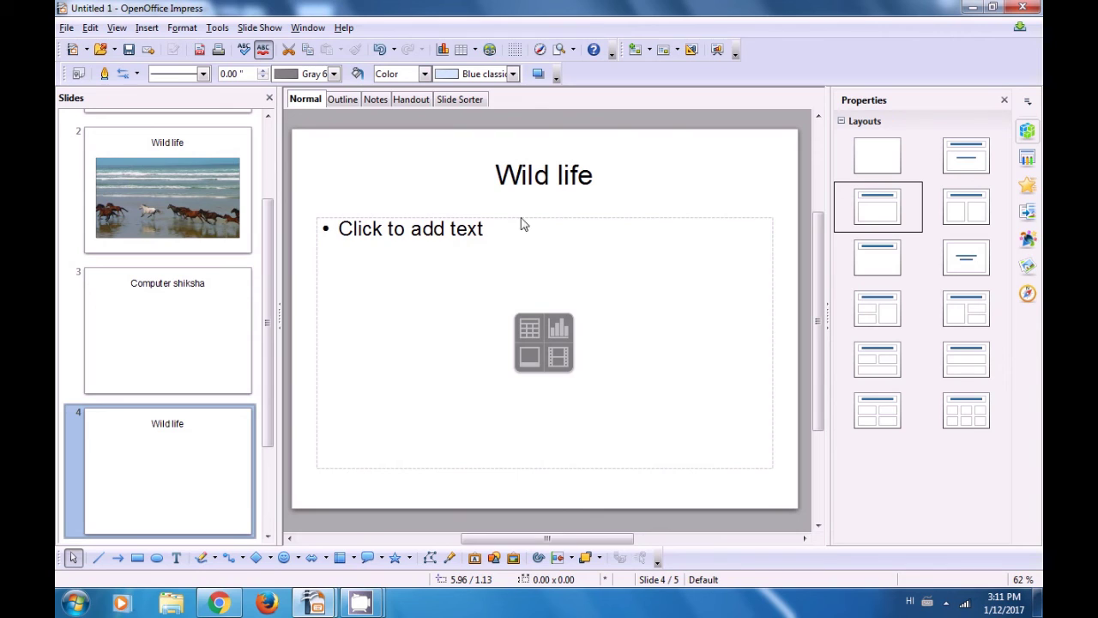
pyautogui.click(406, 292)
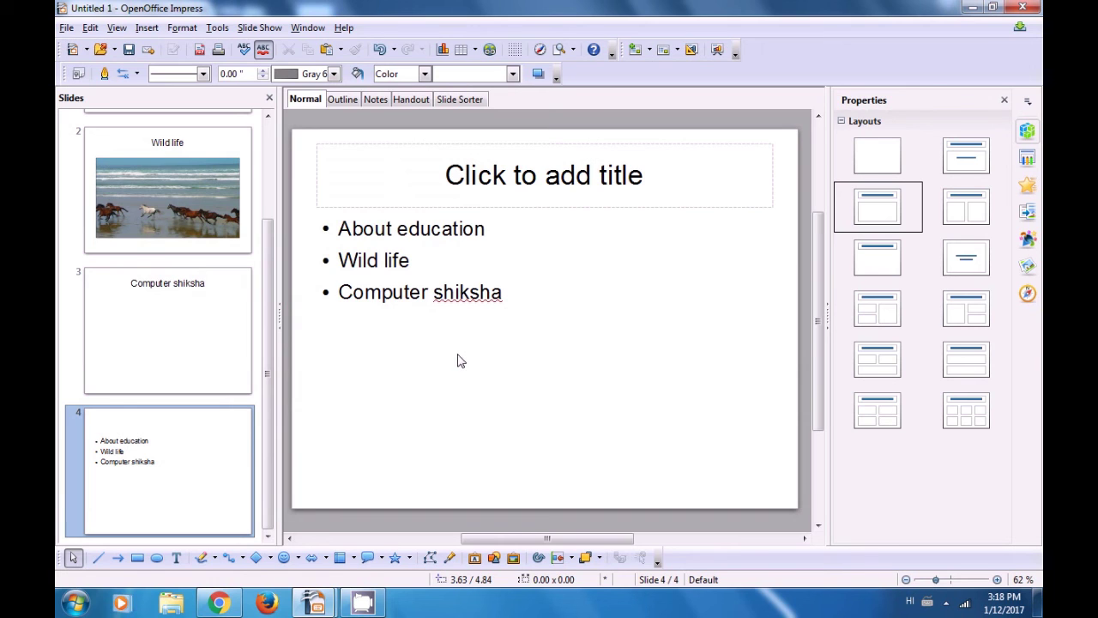
# Add a fifth slide with the Blank layout after the summary slide
pyautogui.rightClick(206, 446)
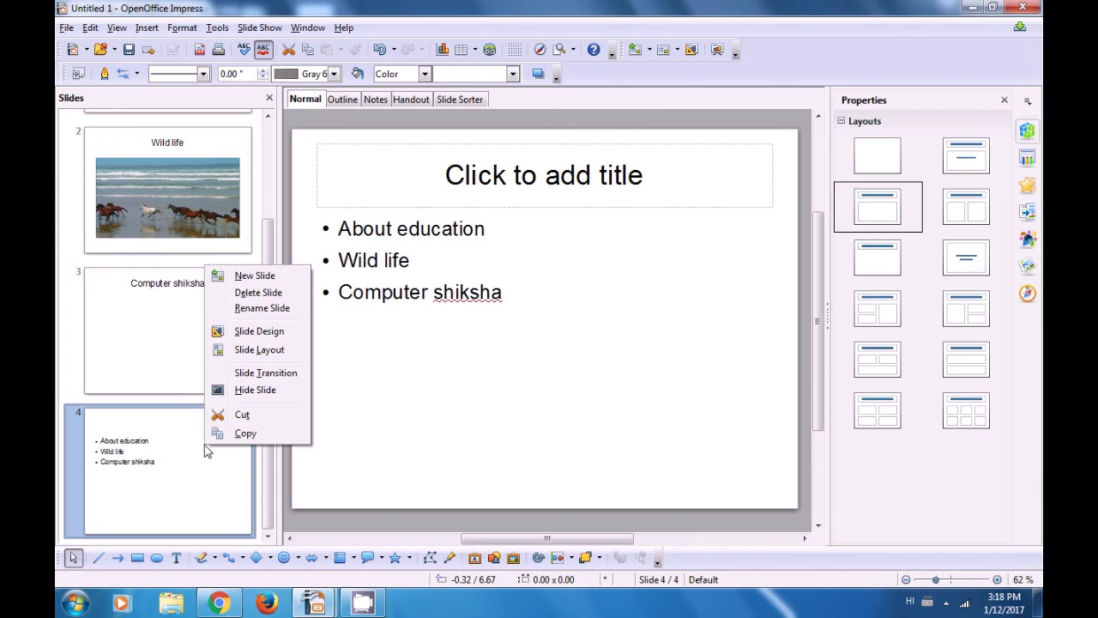
pyautogui.click(242, 276)
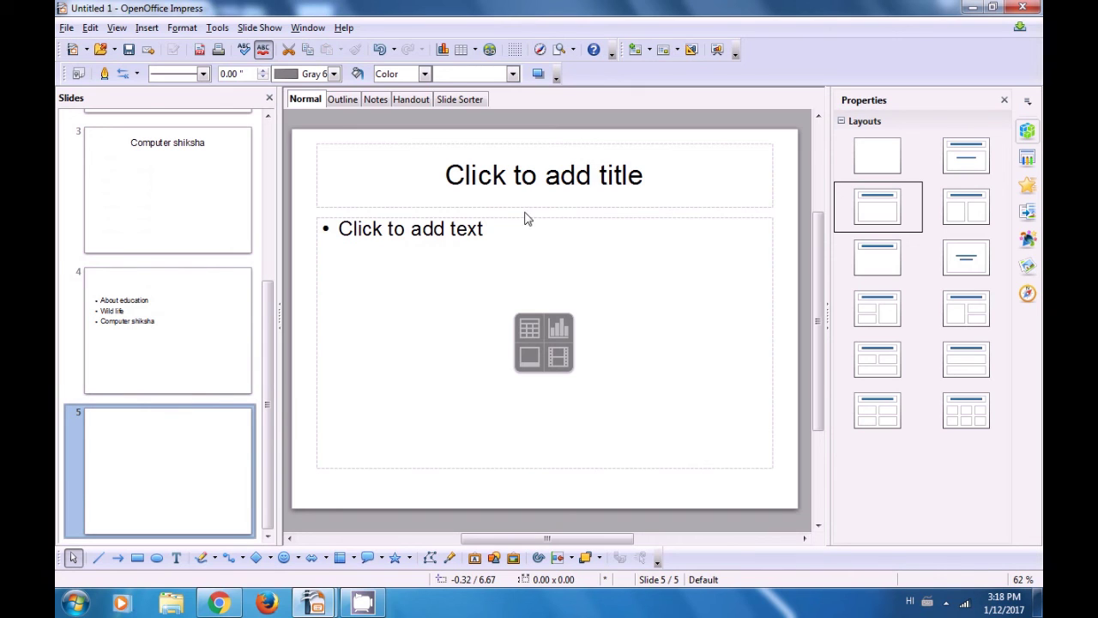
pyautogui.click(860, 166)
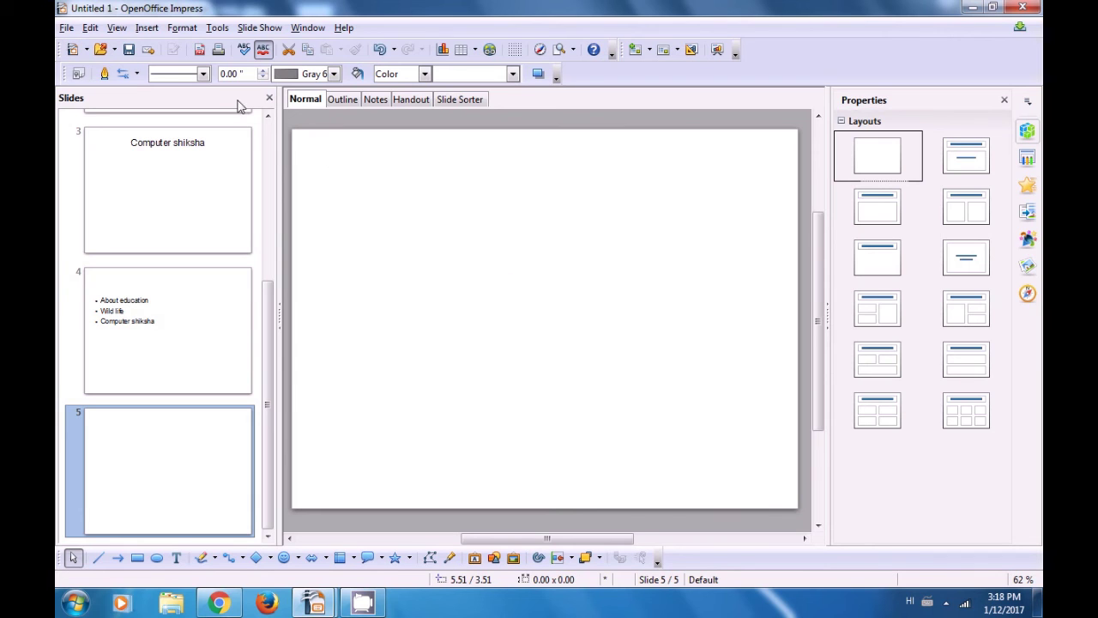
pyautogui.click(147, 29)
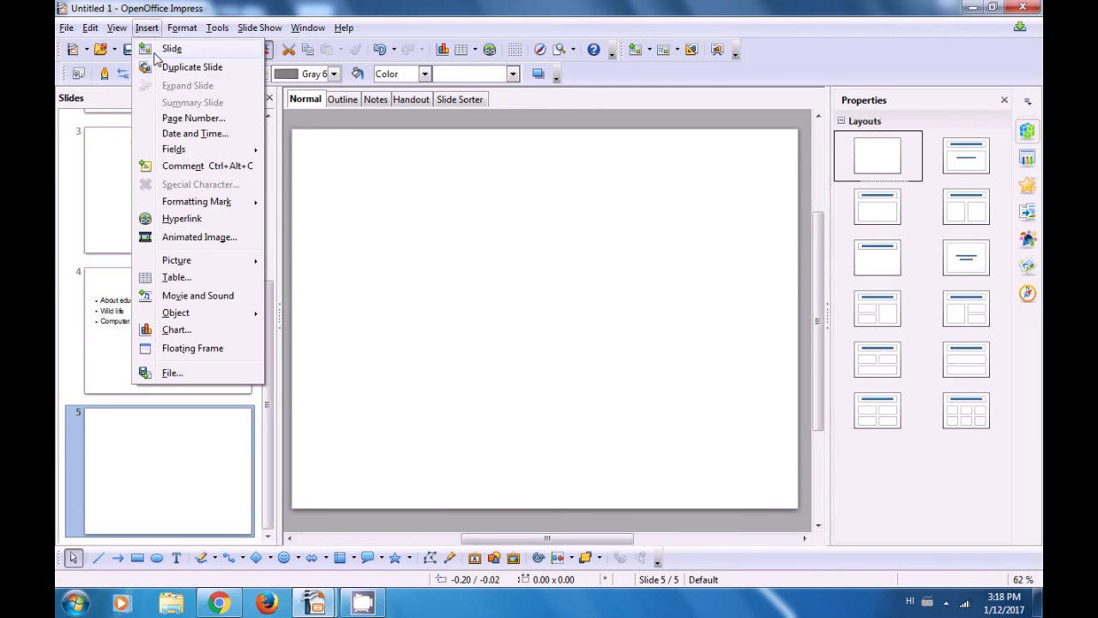
# Open the Animation dialog beside blank slide 5 to start building an animated image
pyautogui.click(199, 237)
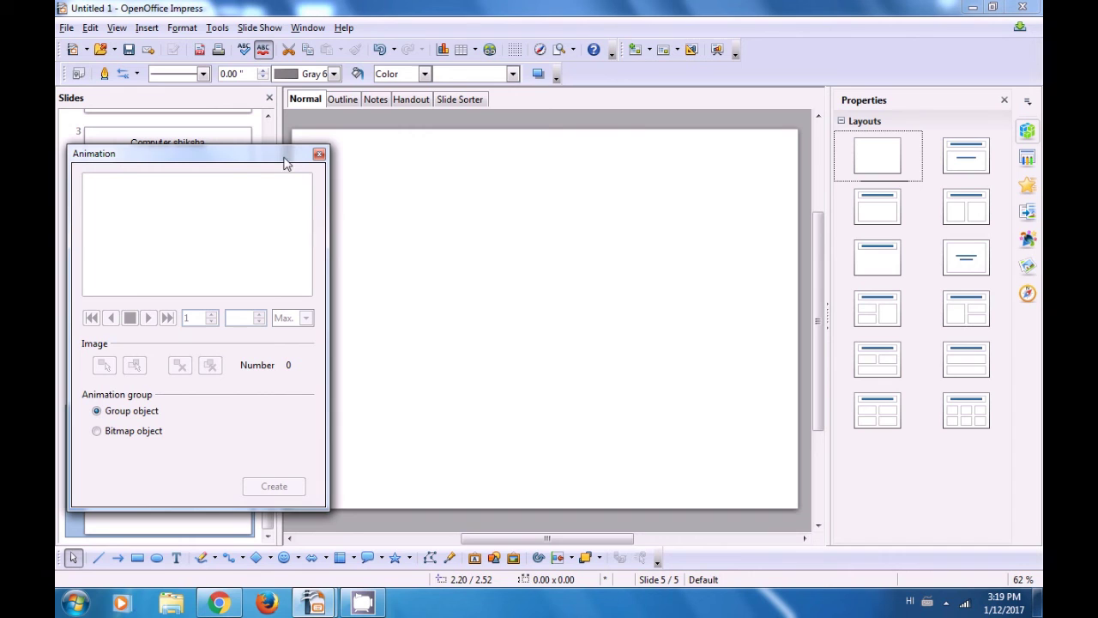
pyautogui.click(147, 29)
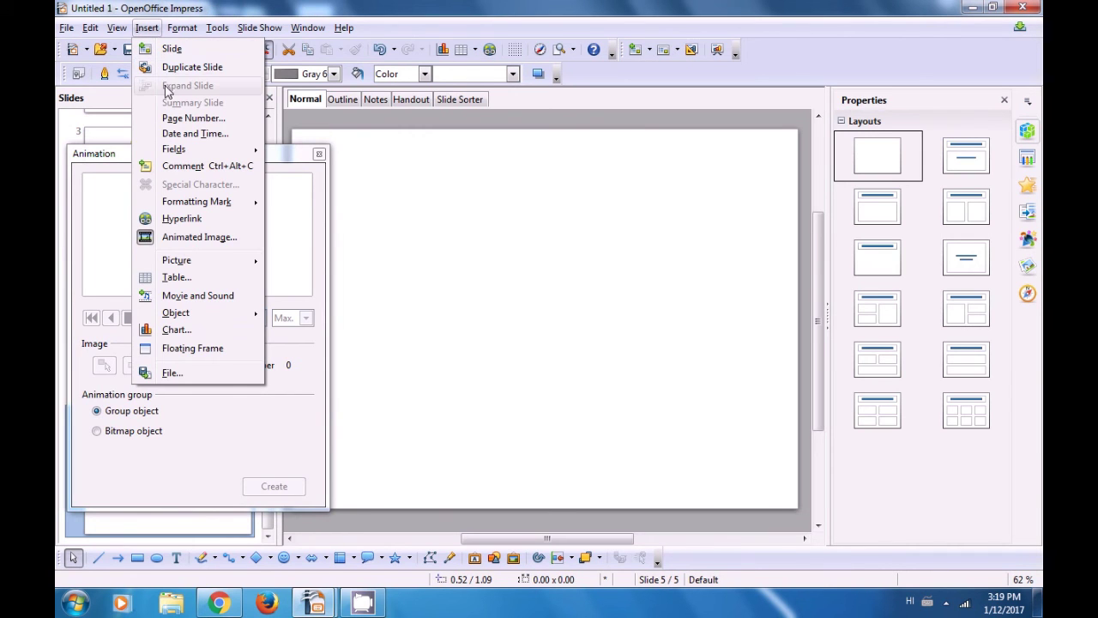
# Insert the Penguins picture from file onto slide 5
pyautogui.moveTo(196, 263)
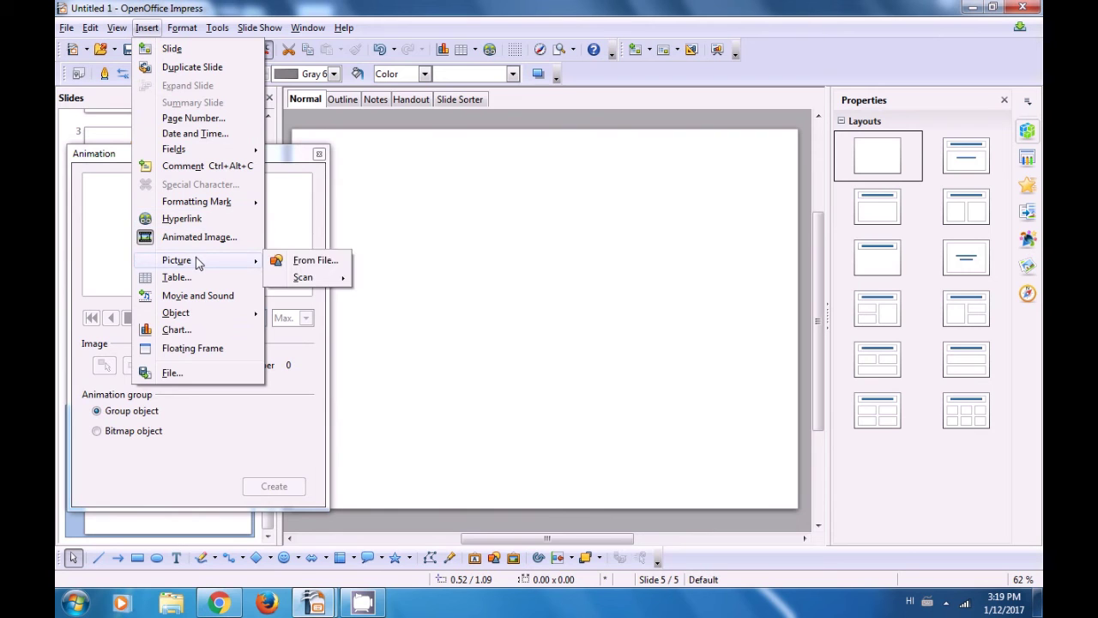
pyautogui.click(309, 261)
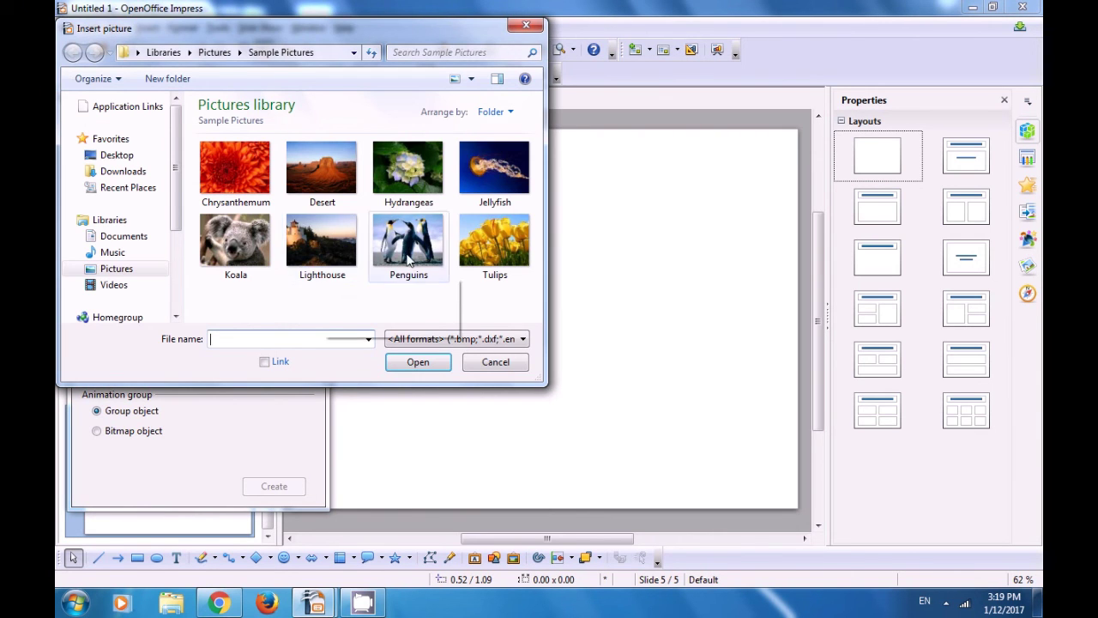
pyautogui.click(414, 250)
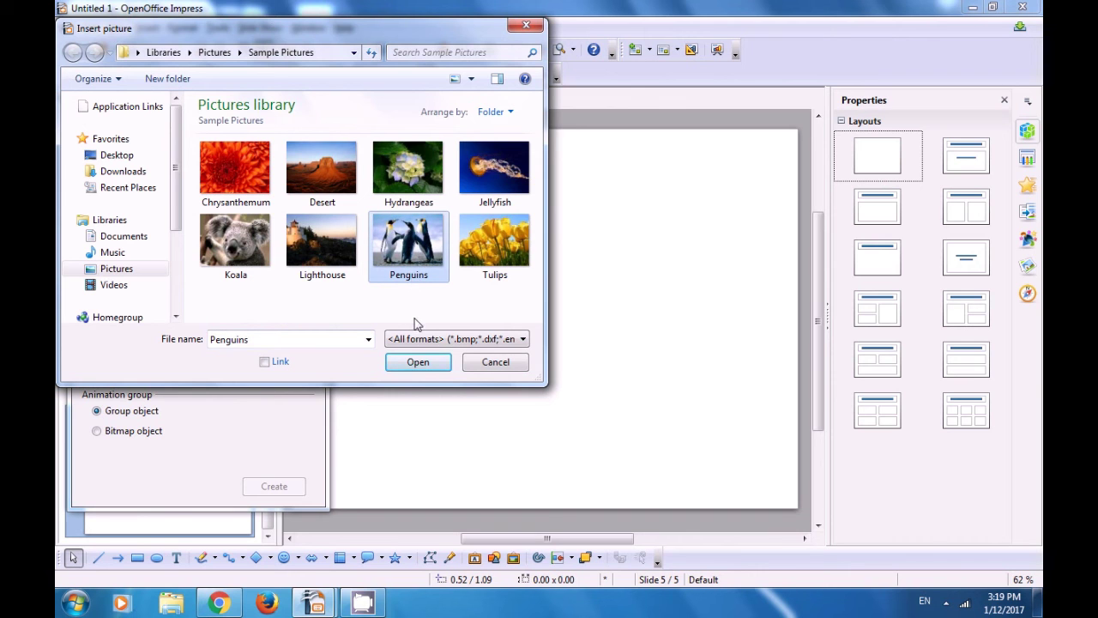
pyautogui.click(419, 362)
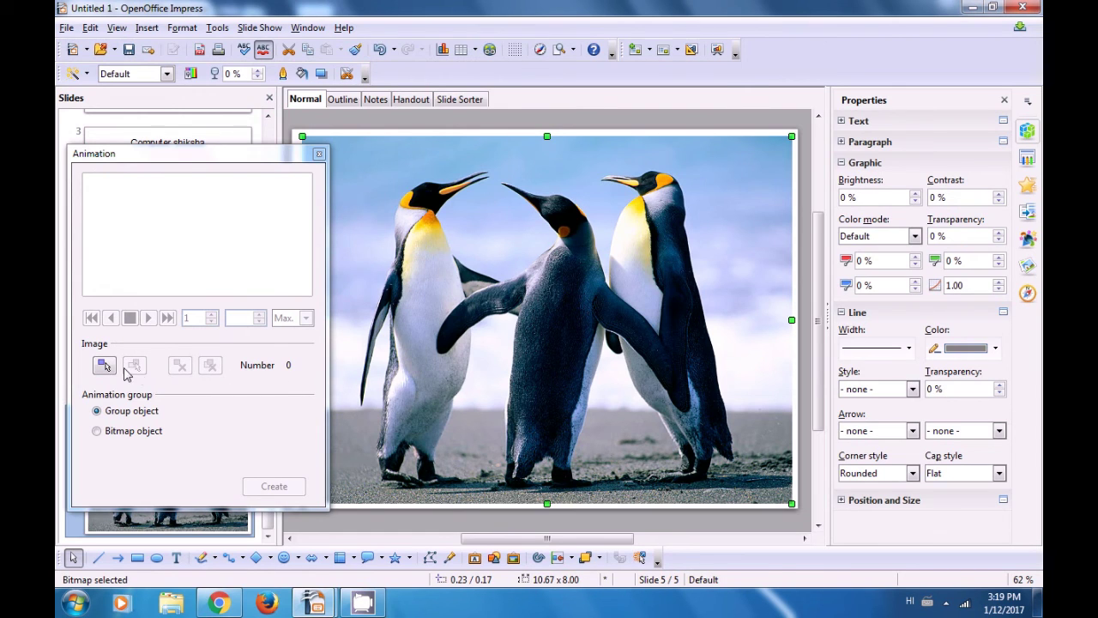
# Add the penguin picture as animation image 1, then delete it from the slide
pyautogui.click(104, 366)
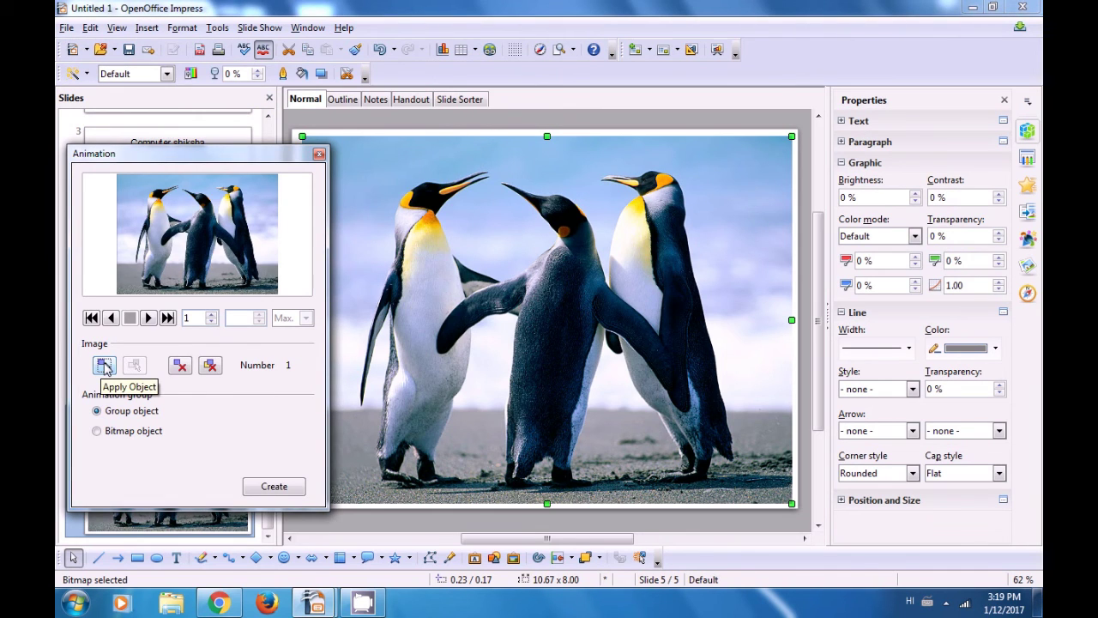
pyautogui.click(447, 303)
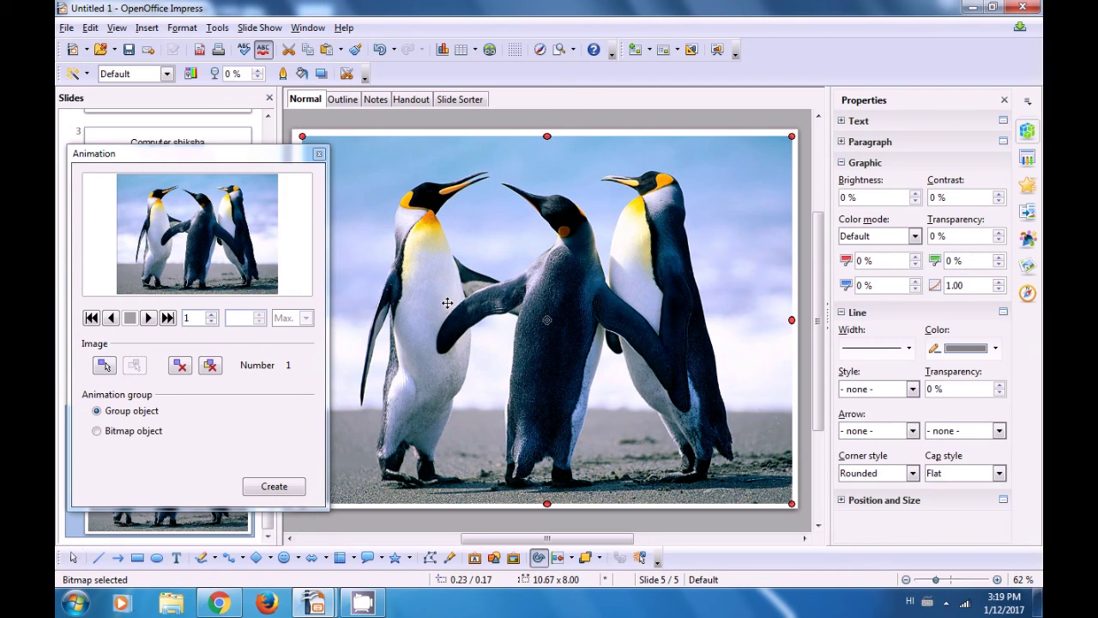
pyautogui.press('Delete')
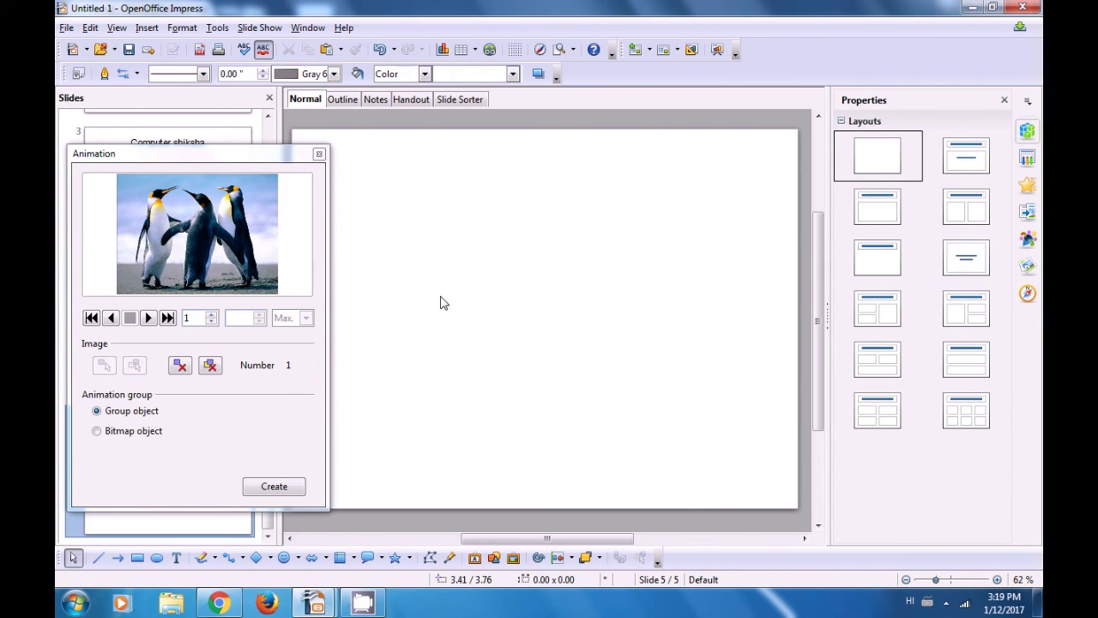
# Insert the Lighthouse picture onto slide 5 and add it as animation image 2
pyautogui.click(147, 28)
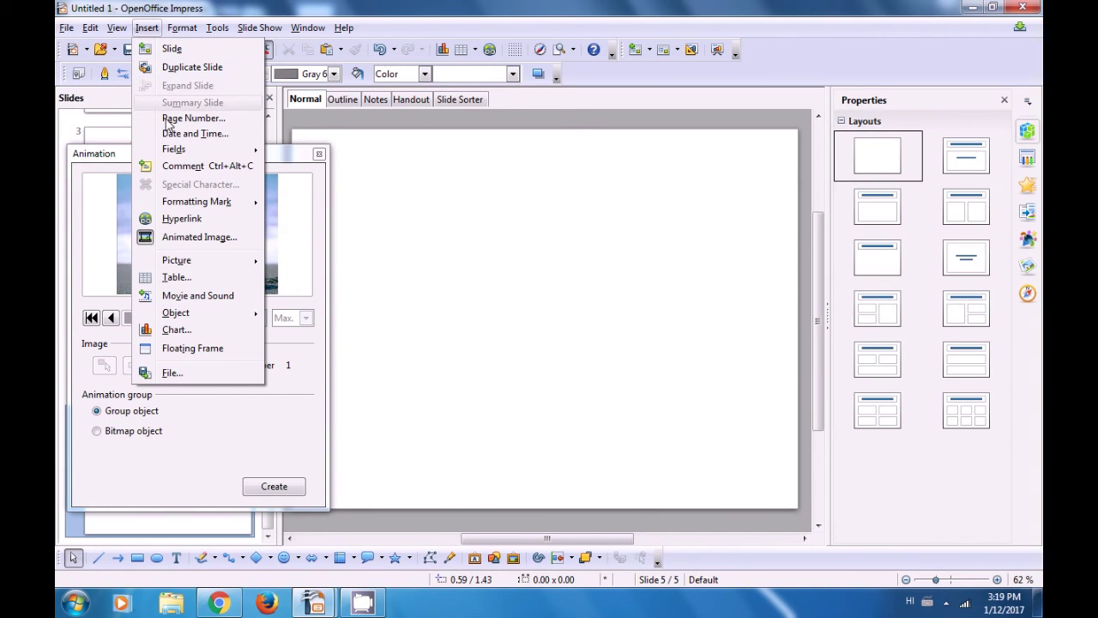
pyautogui.moveTo(185, 263)
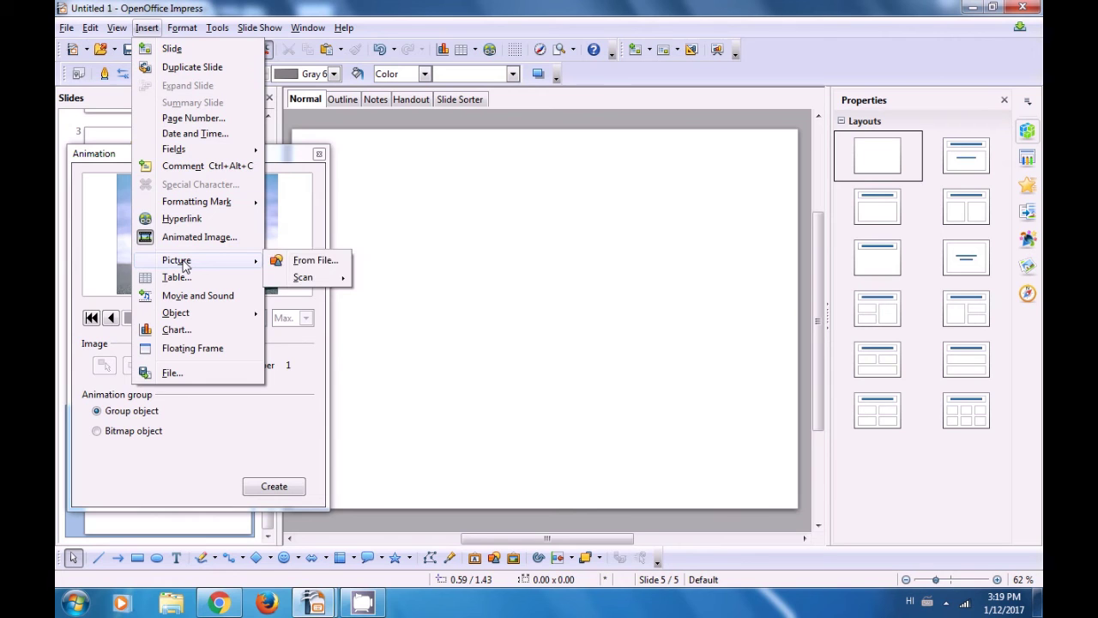
pyautogui.click(316, 260)
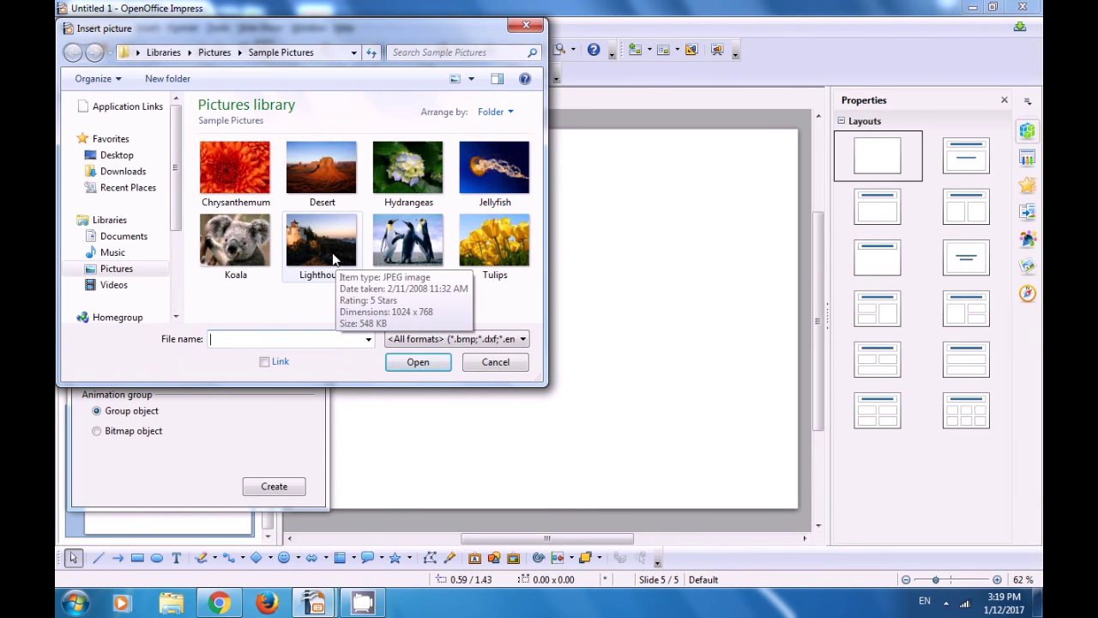
pyautogui.click(325, 250)
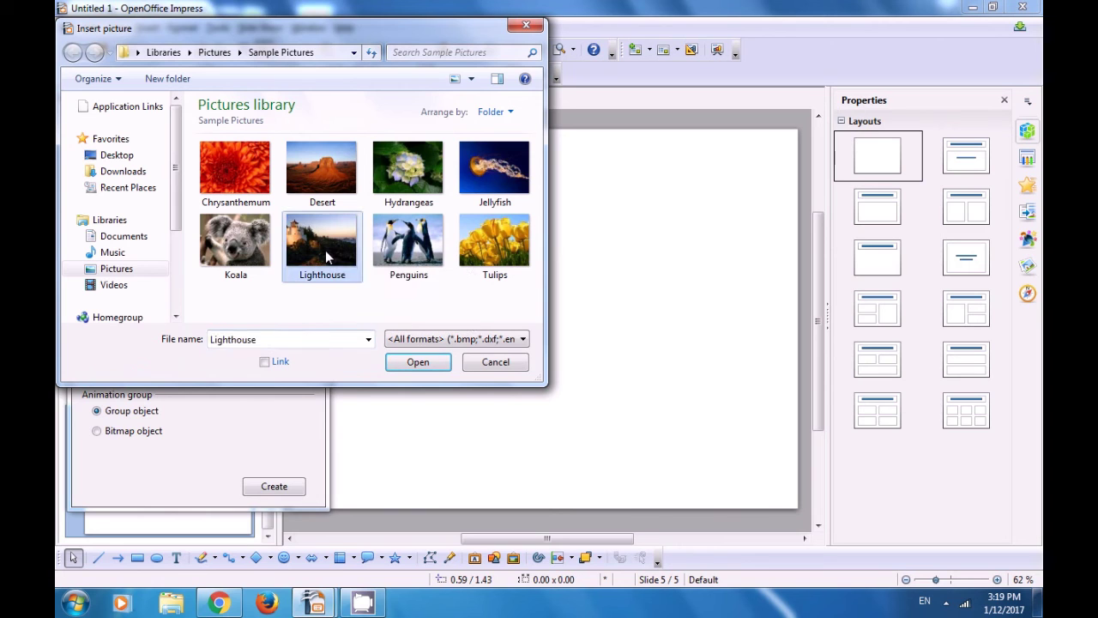
pyautogui.click(417, 361)
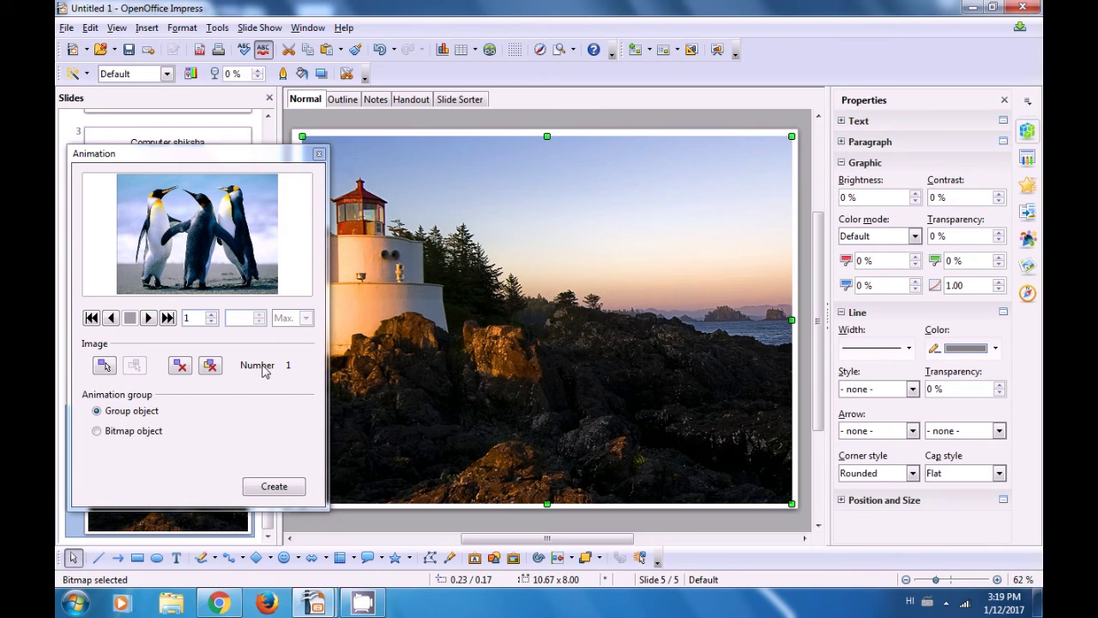
pyautogui.click(104, 365)
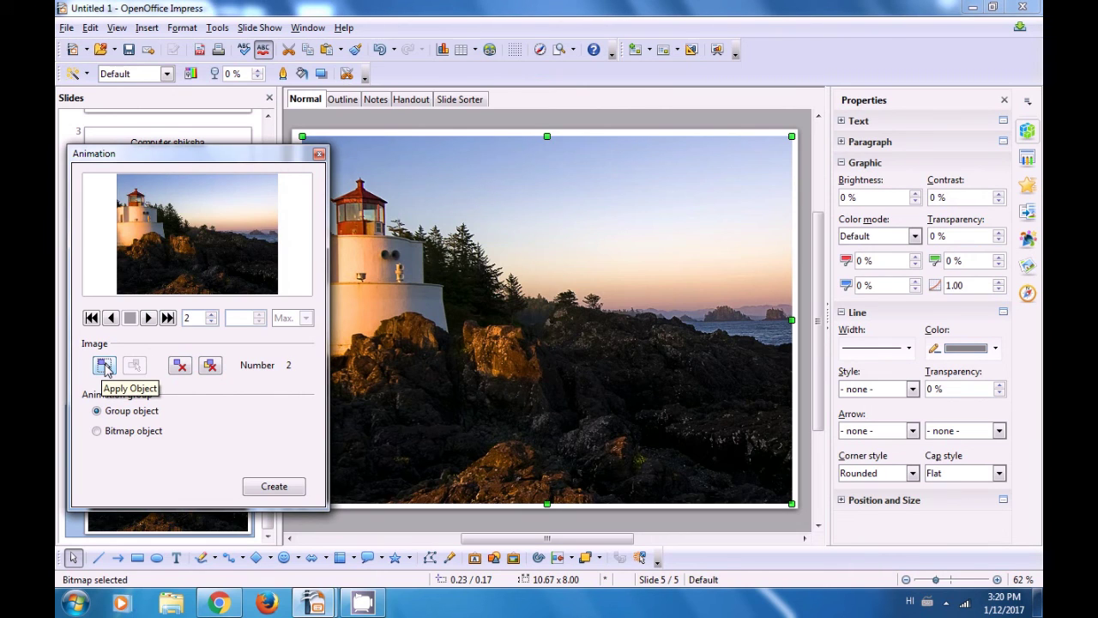
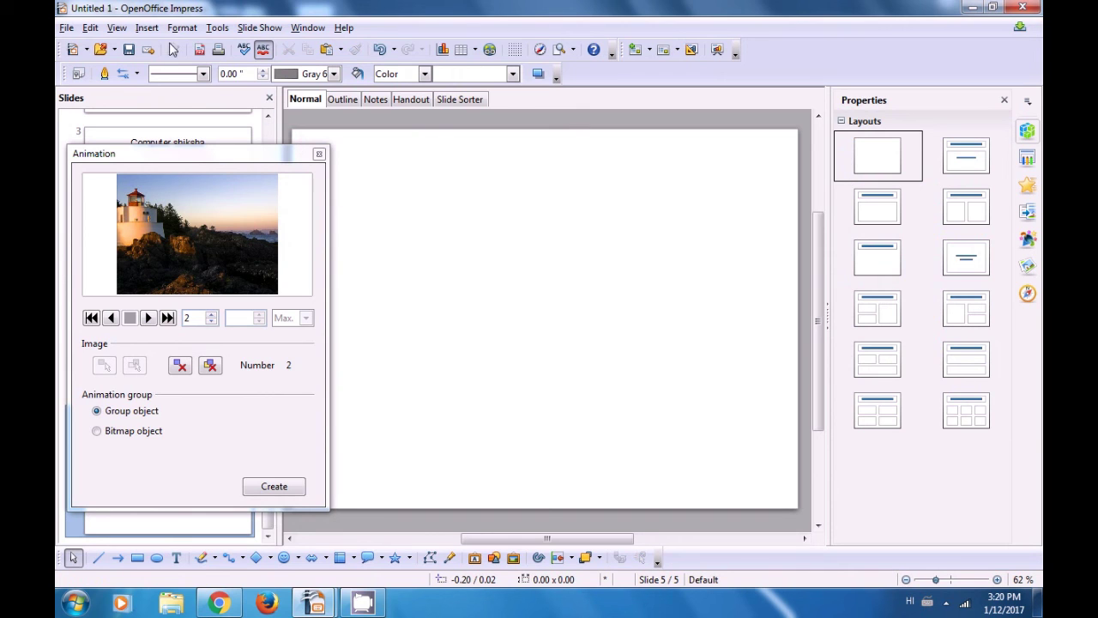
# Insert the Desert sample photo onto slide 5 from file
pyautogui.click(148, 29)
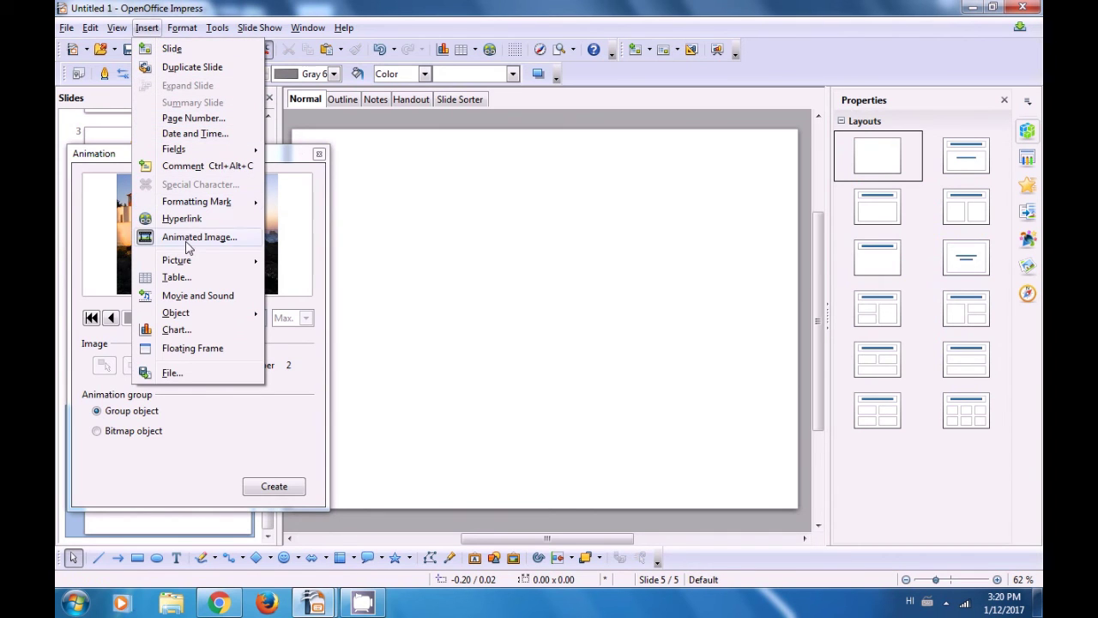
pyautogui.moveTo(186, 263)
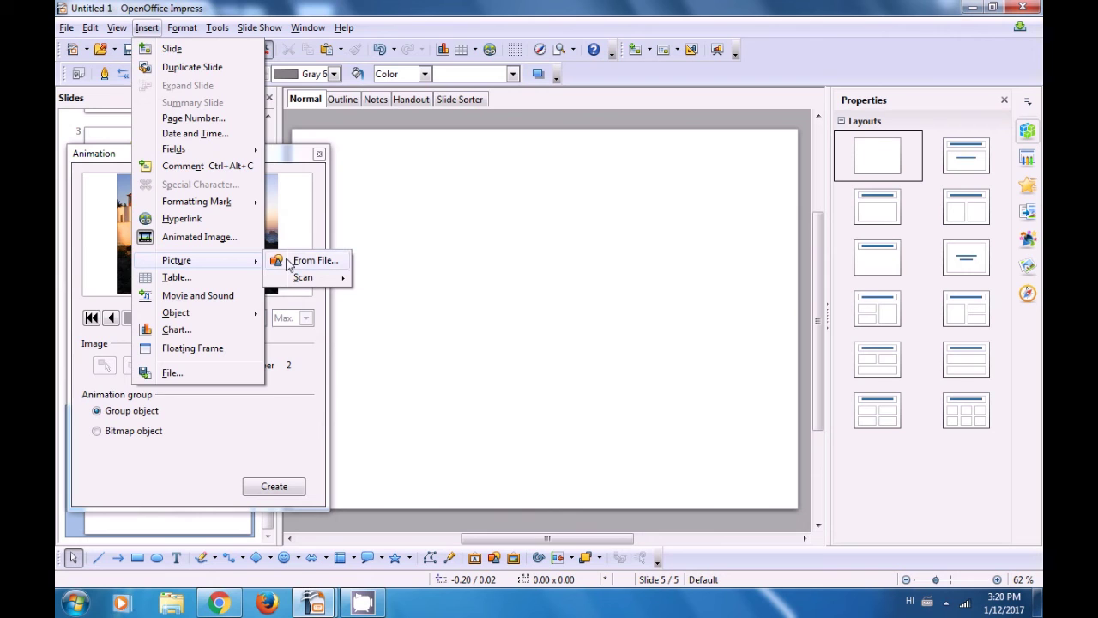
pyautogui.click(302, 262)
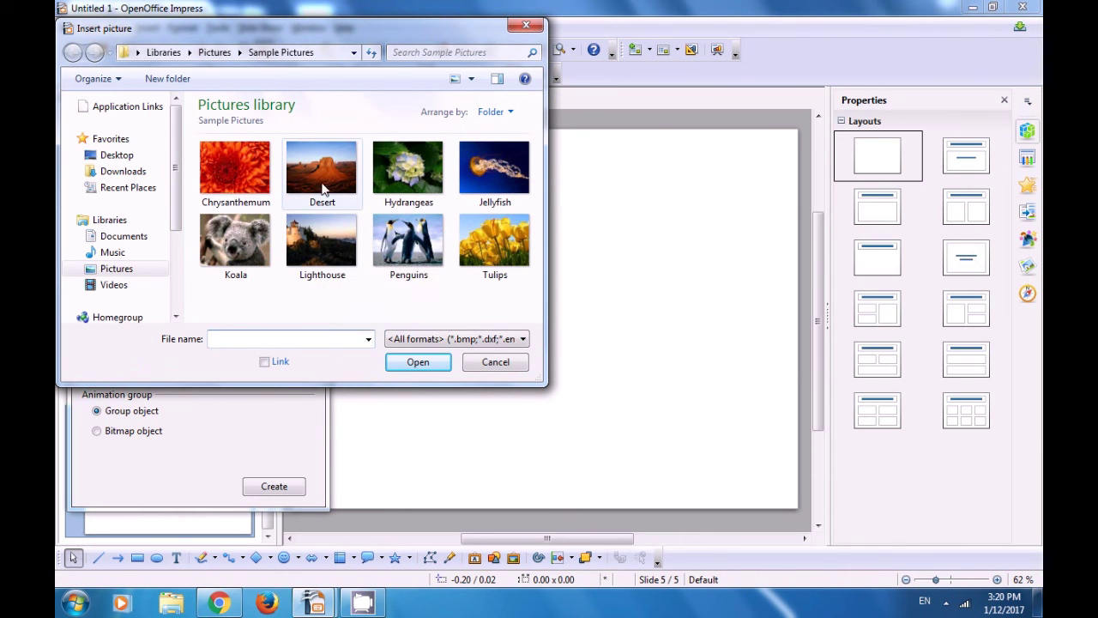
pyautogui.click(321, 185)
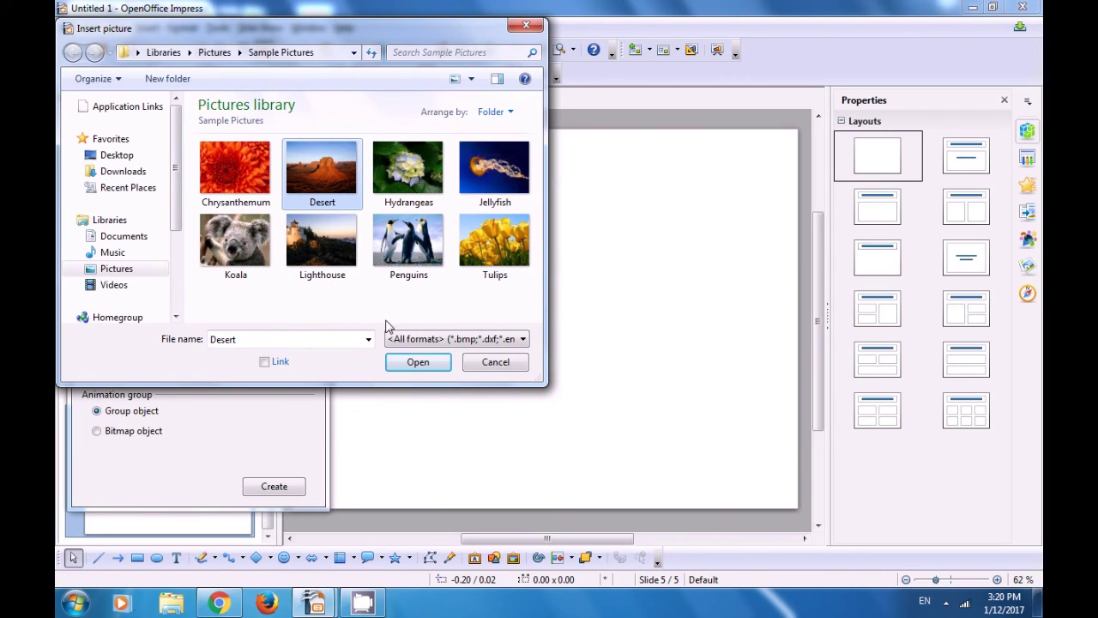
pyautogui.click(416, 363)
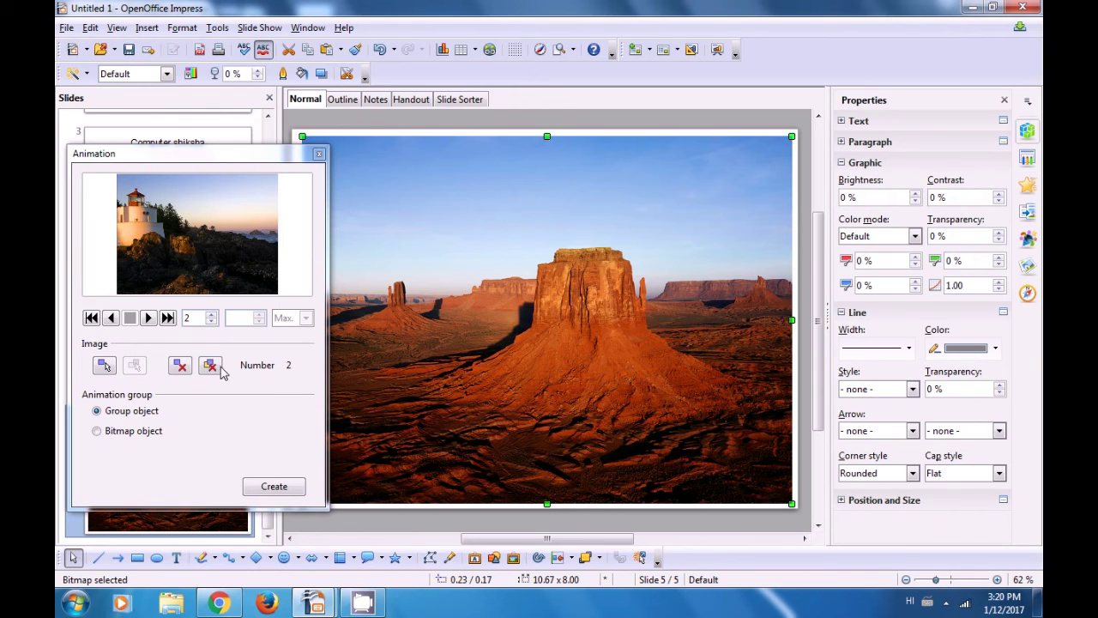
# Add the desert picture as animation frame 3, then delete it from the slide
pyautogui.click(105, 366)
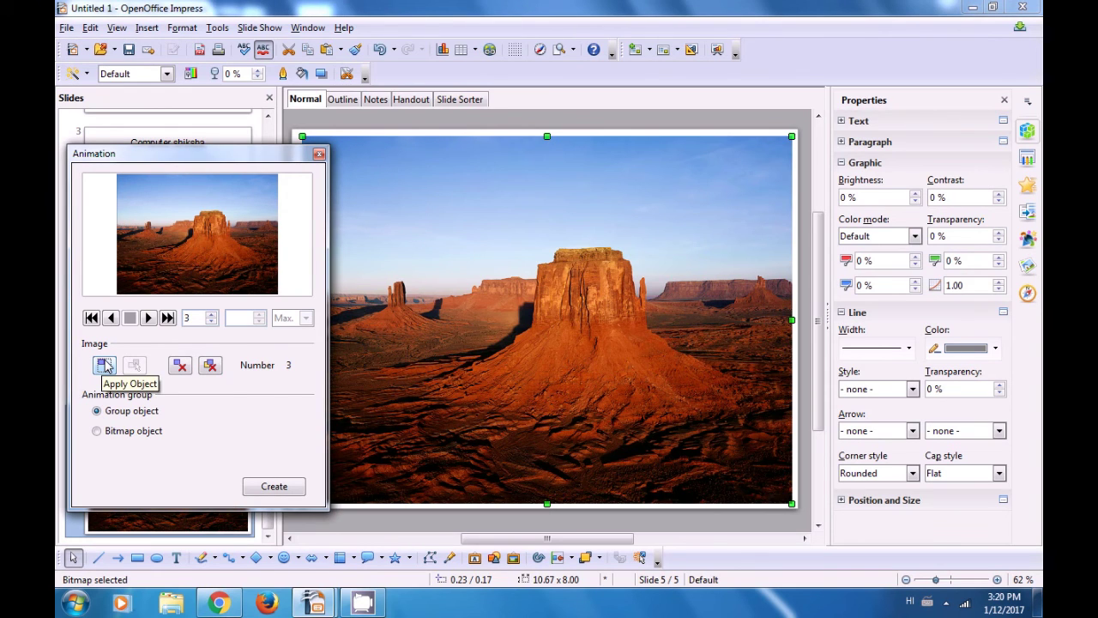
pyautogui.click(406, 370)
pyautogui.press('Delete')
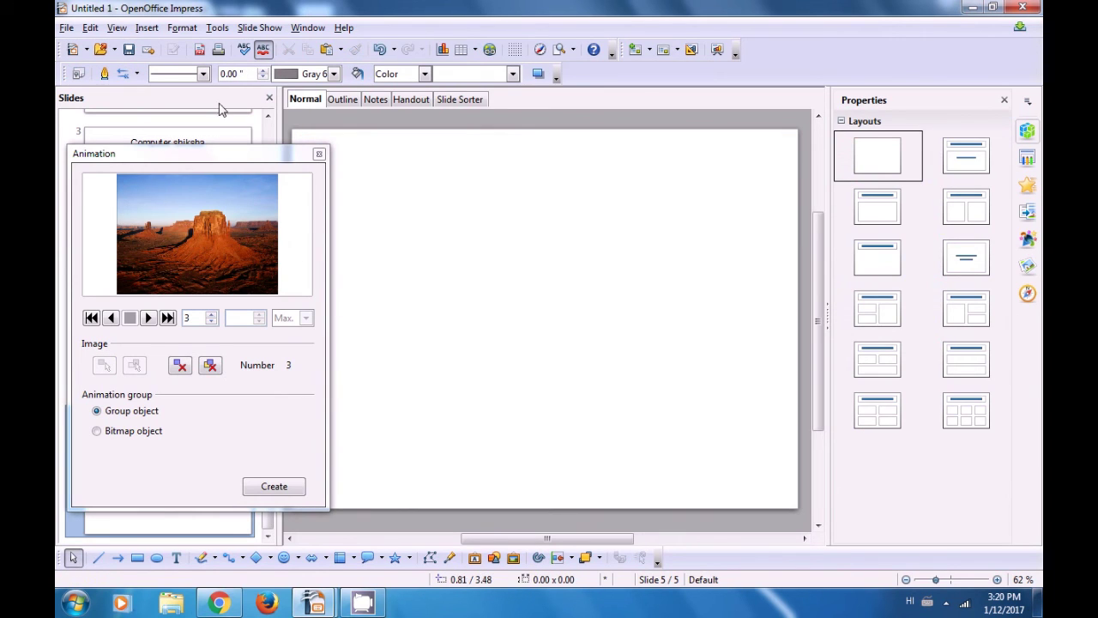
# Insert the Tulips sample photo onto slide 5 from file
pyautogui.click(147, 28)
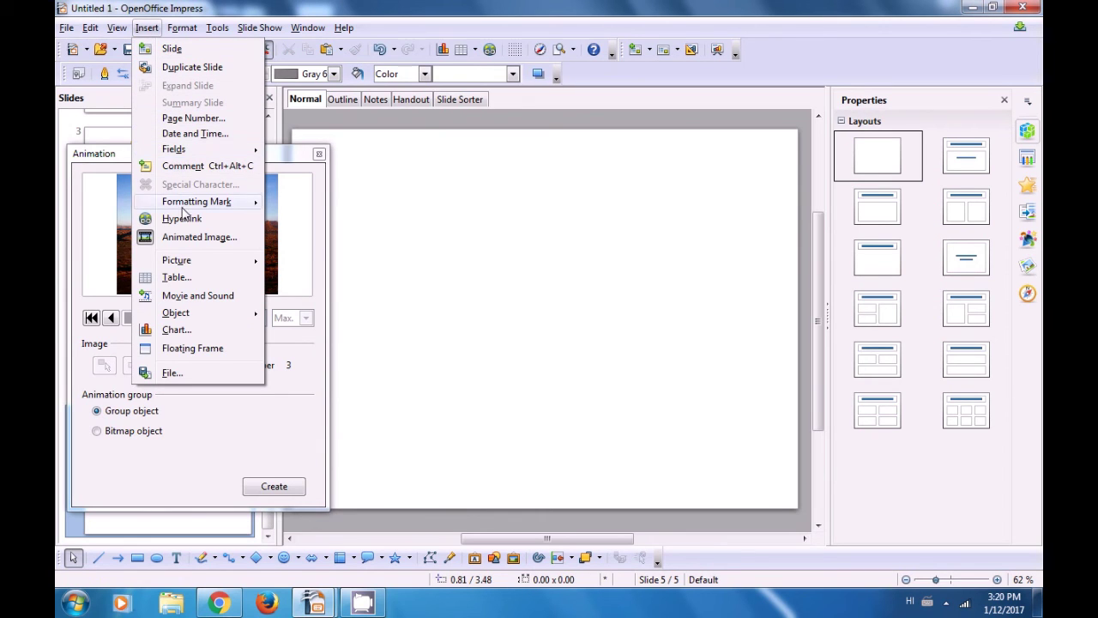
pyautogui.moveTo(185, 265)
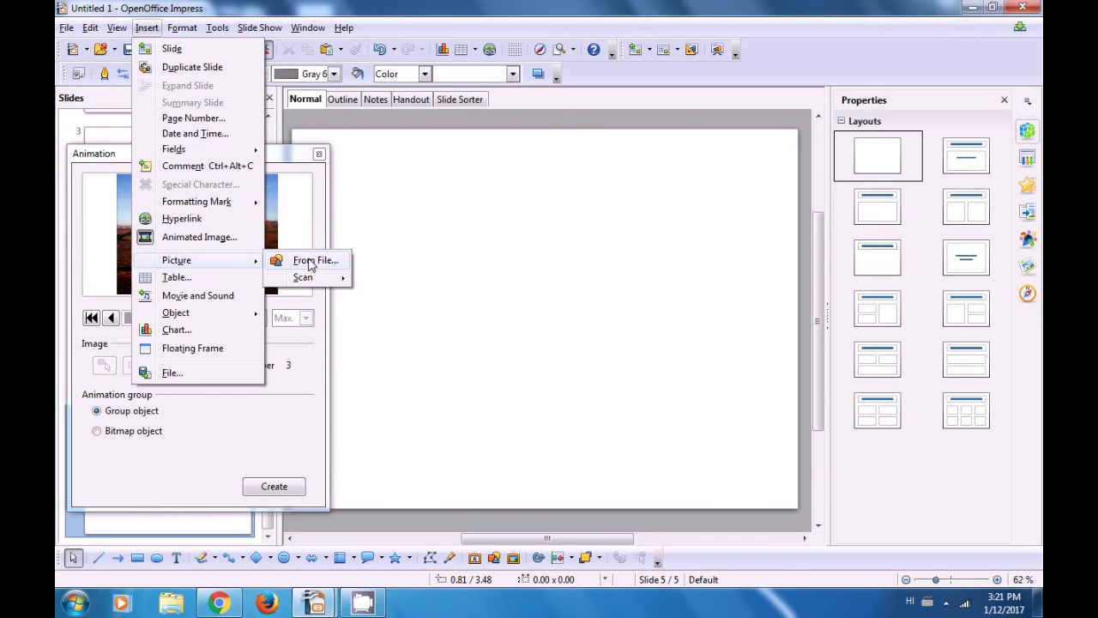
pyautogui.click(311, 262)
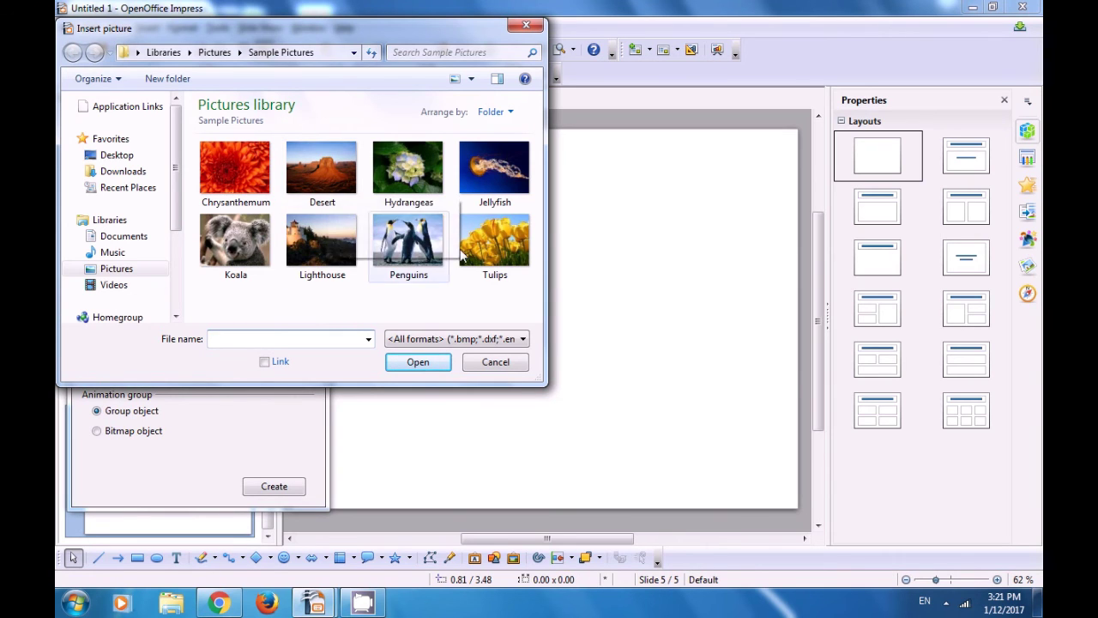
pyautogui.click(495, 258)
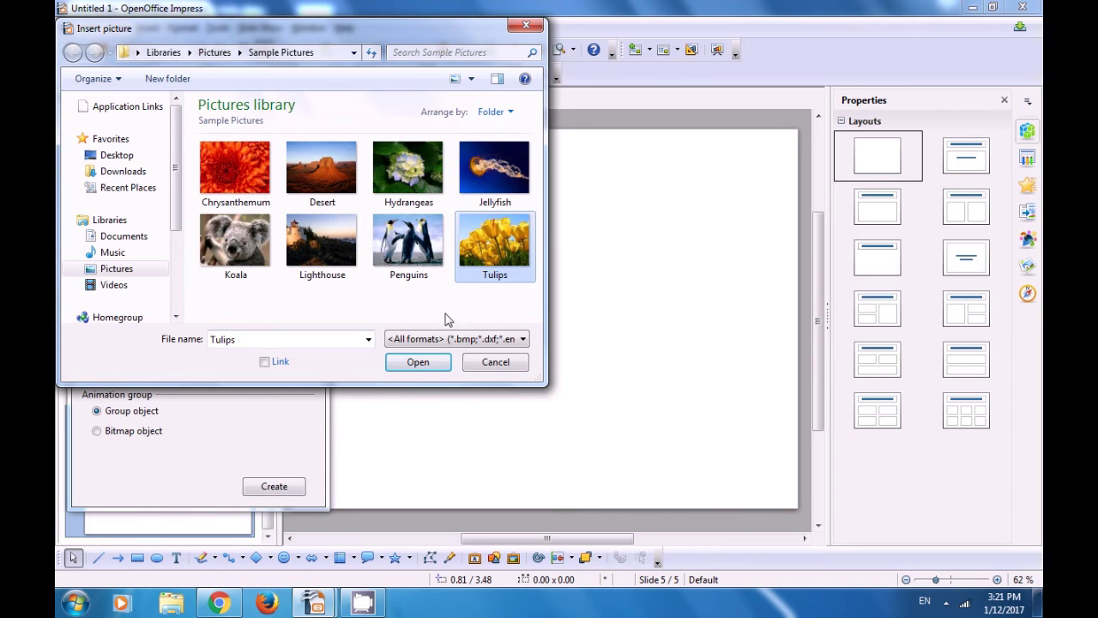
pyautogui.click(427, 365)
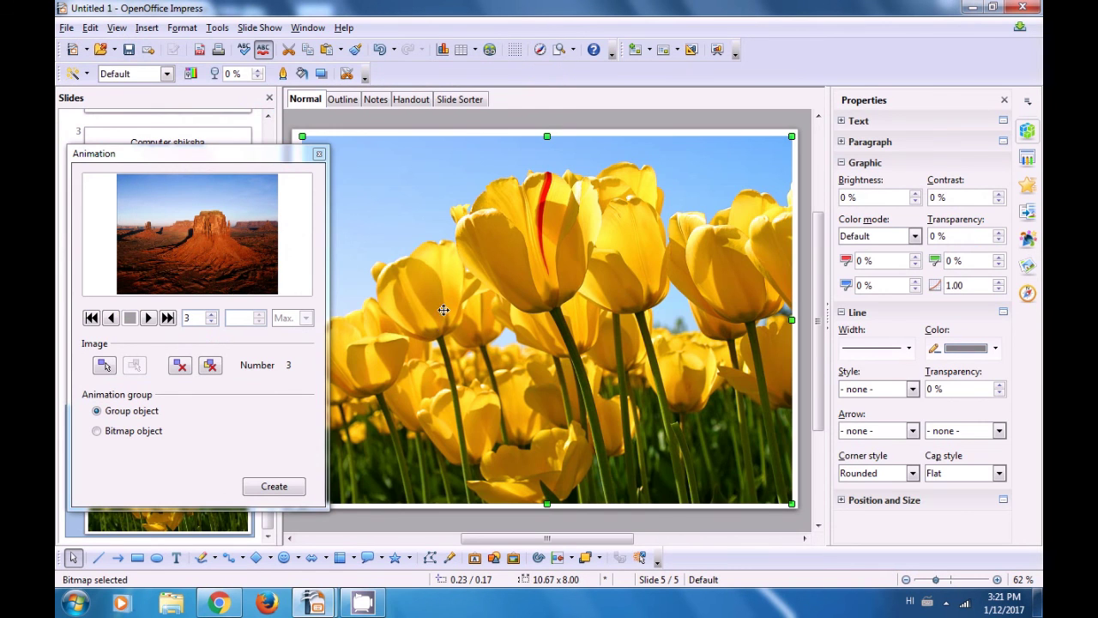
# Add the tulip picture as animation frame 4, then delete it from the slide
pyautogui.click(436, 256)
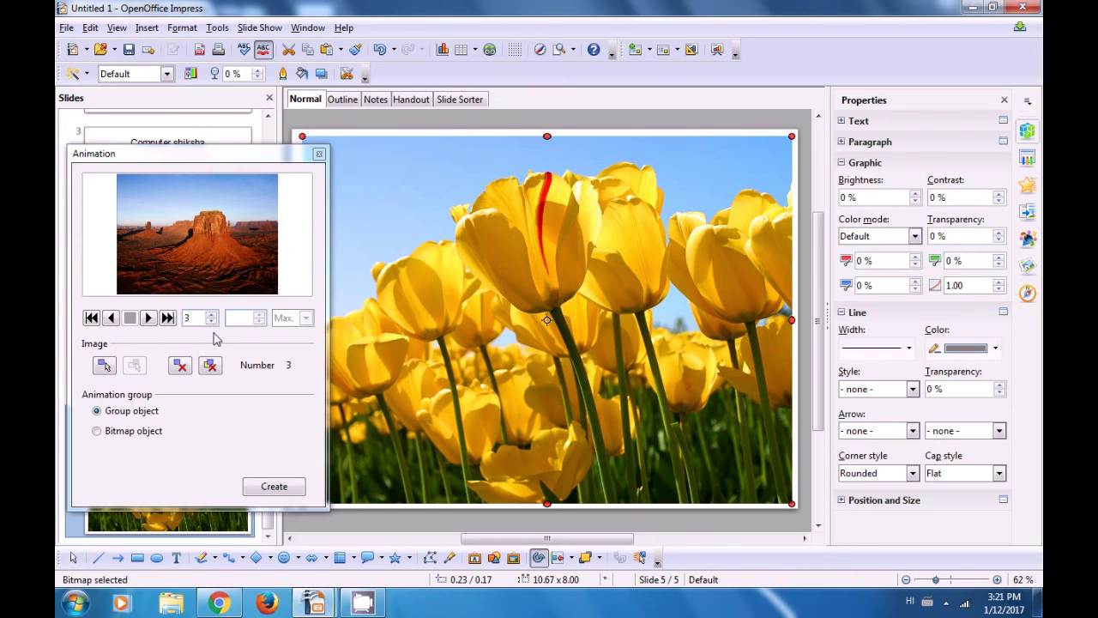
pyautogui.click(105, 366)
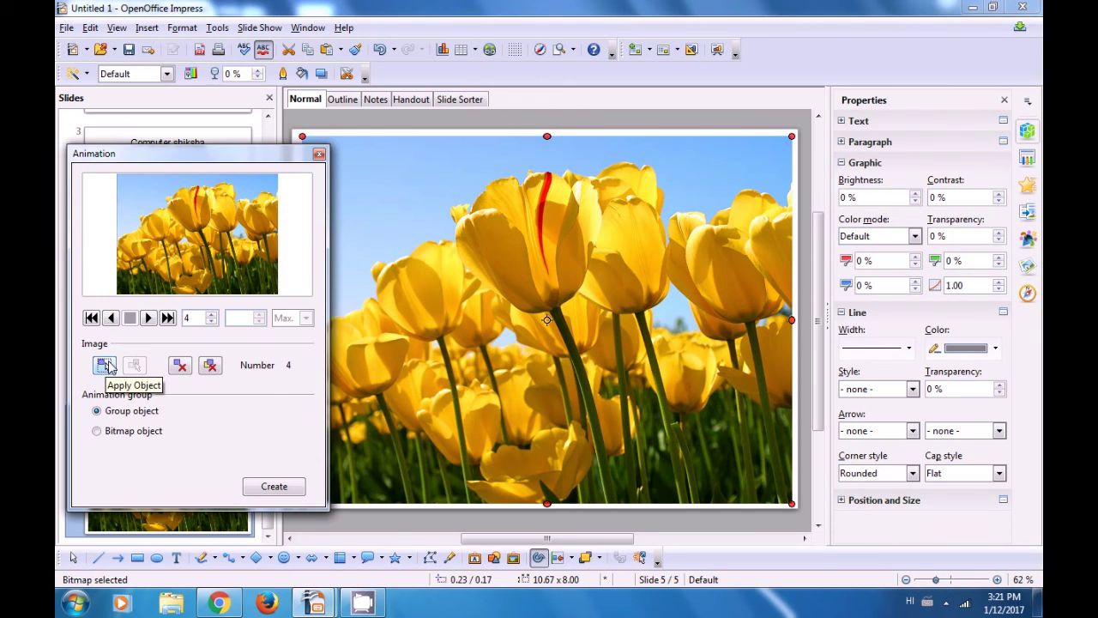
pyautogui.click(406, 263)
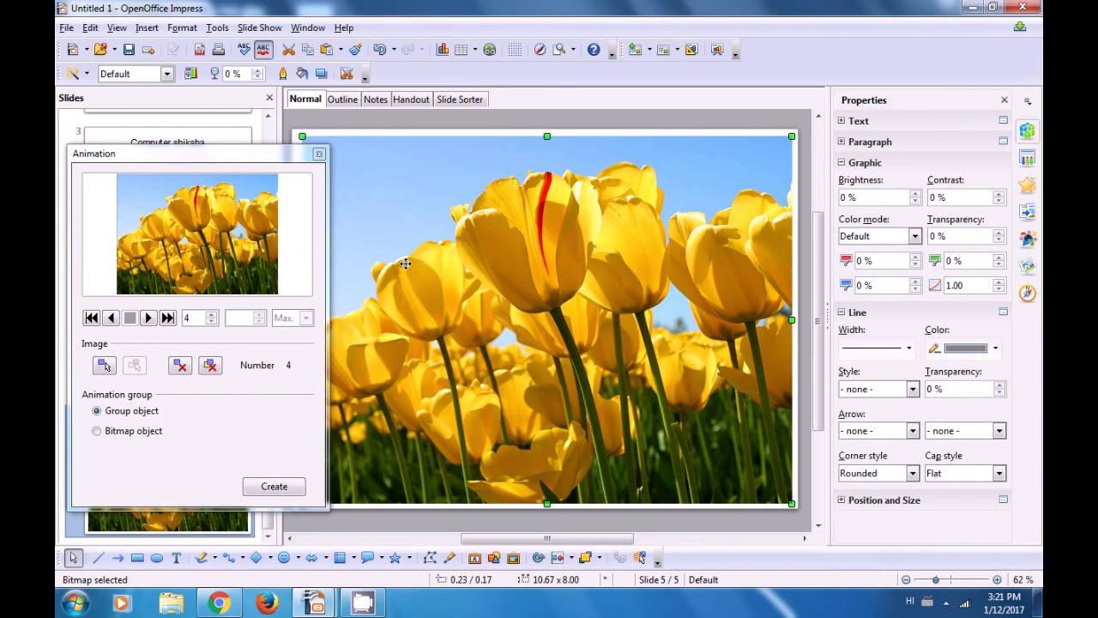
pyautogui.press('Delete')
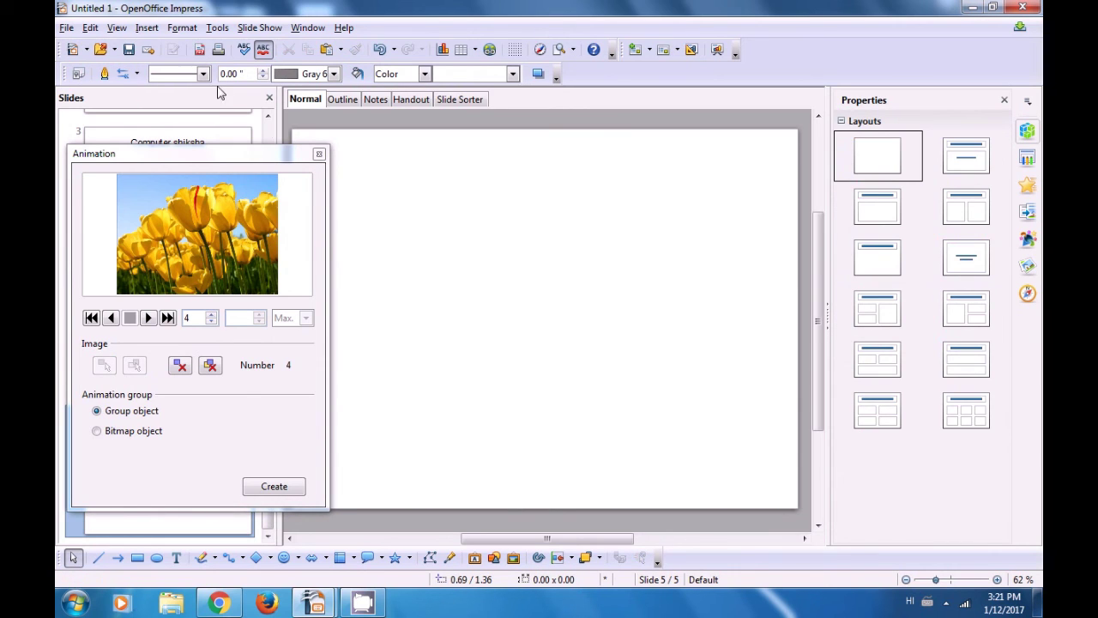
# Insert the Koala sample photo on slide 5 and apply it as animation frame 5
pyautogui.click(146, 29)
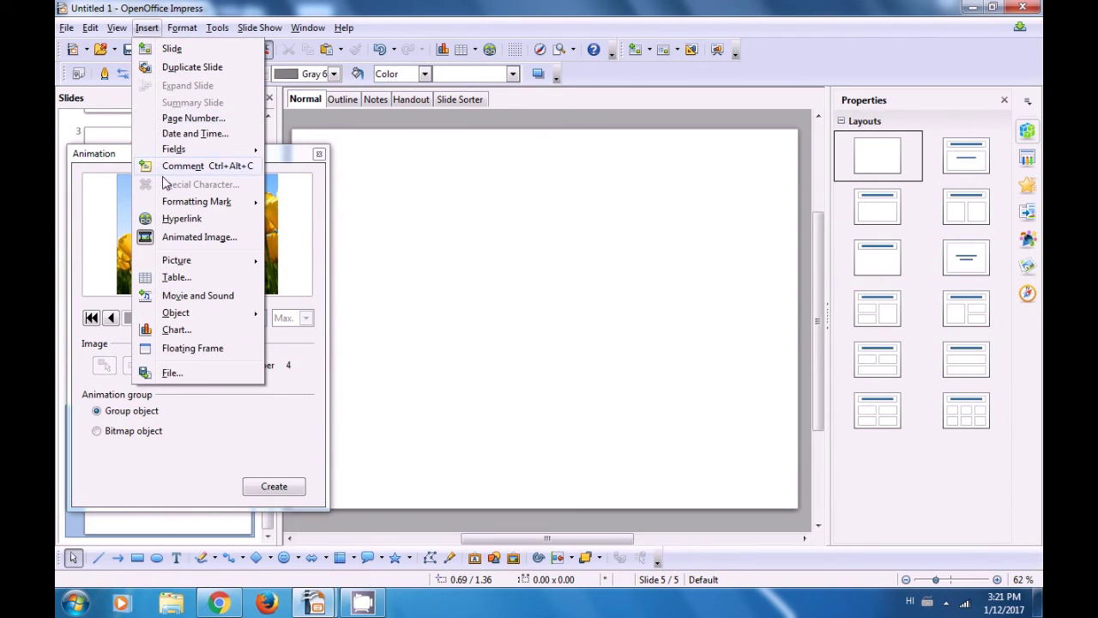
pyautogui.moveTo(174, 265)
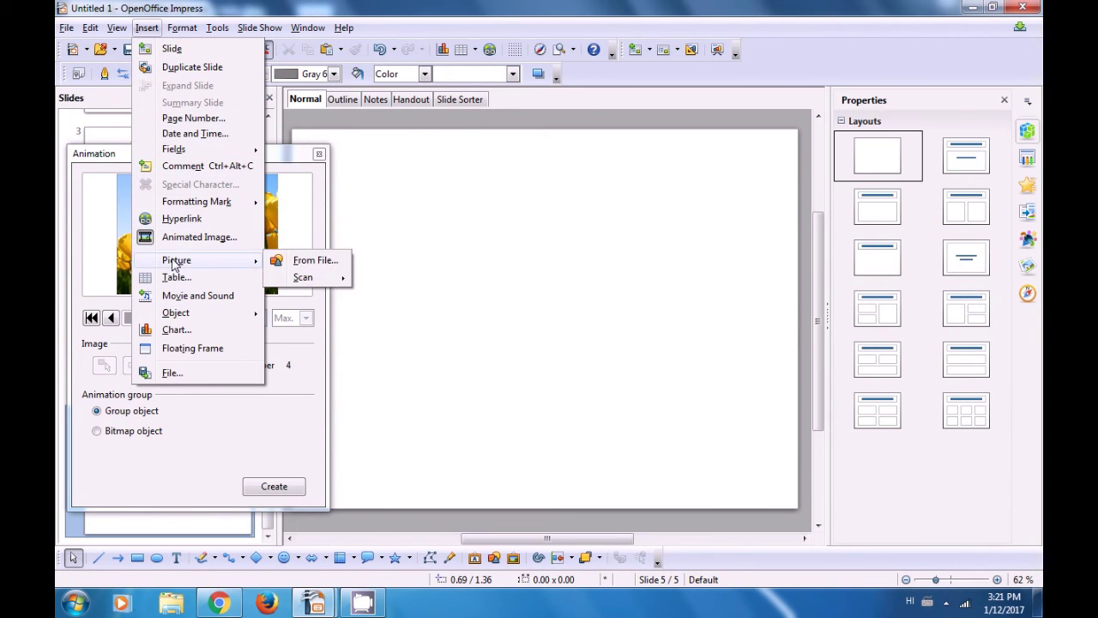
pyautogui.click(300, 267)
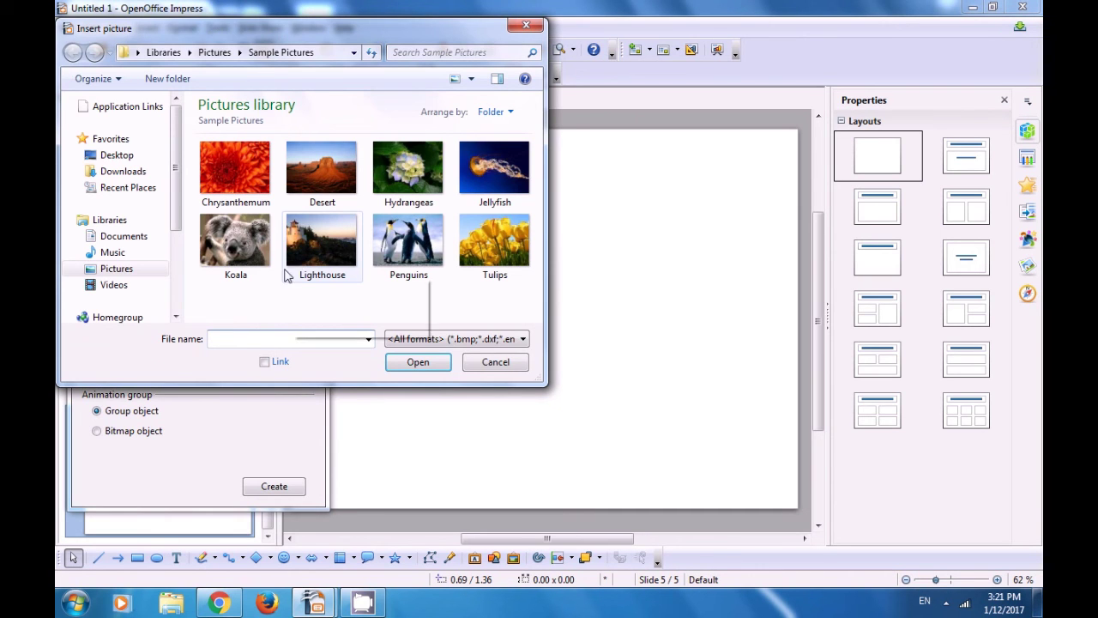
pyautogui.click(230, 245)
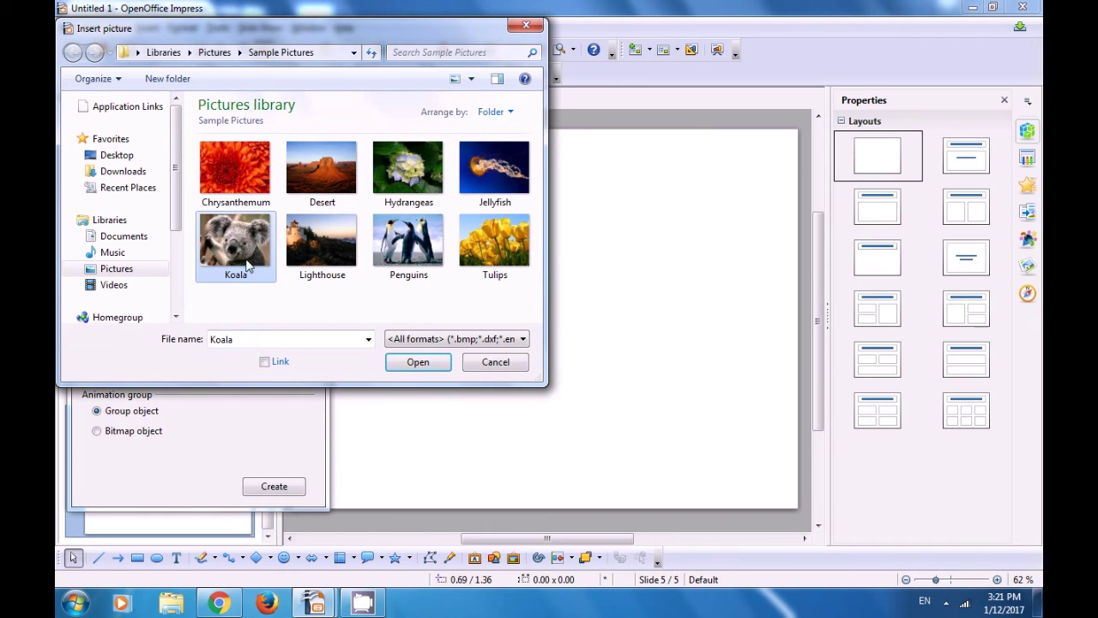
pyautogui.click(417, 363)
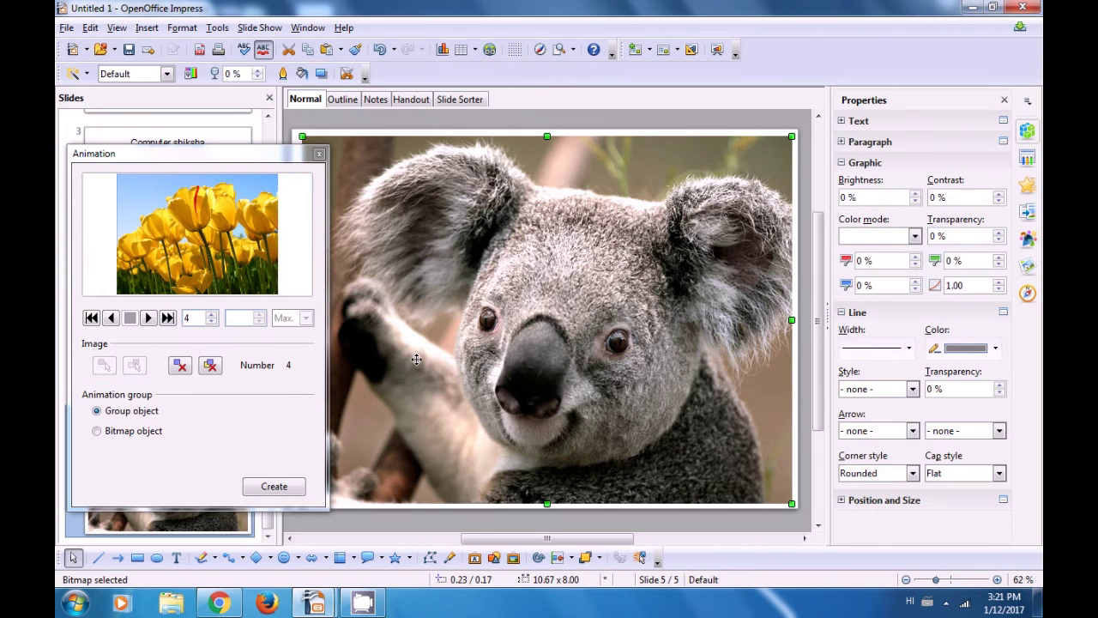
pyautogui.click(103, 365)
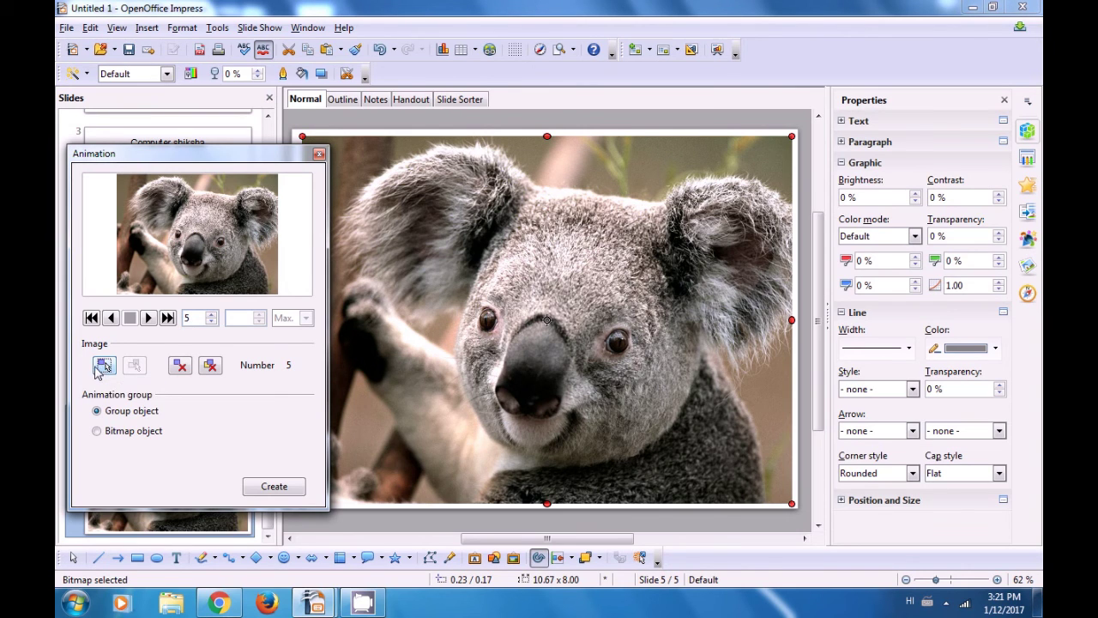
# Create the animated image from the five frames and close the Animation dialog
pyautogui.click(270, 487)
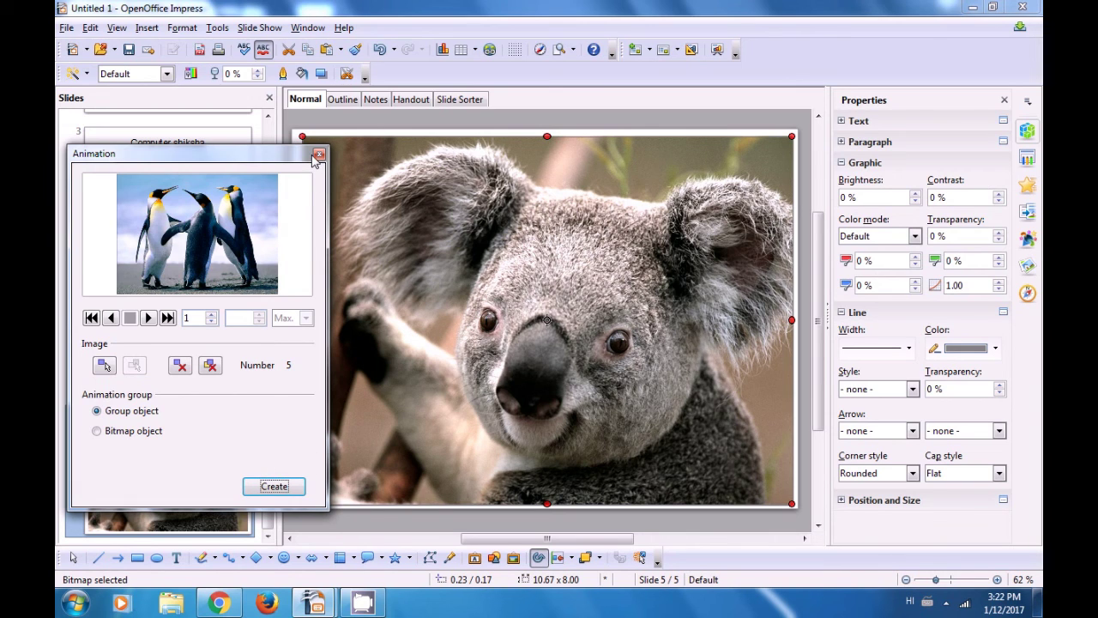
pyautogui.click(317, 155)
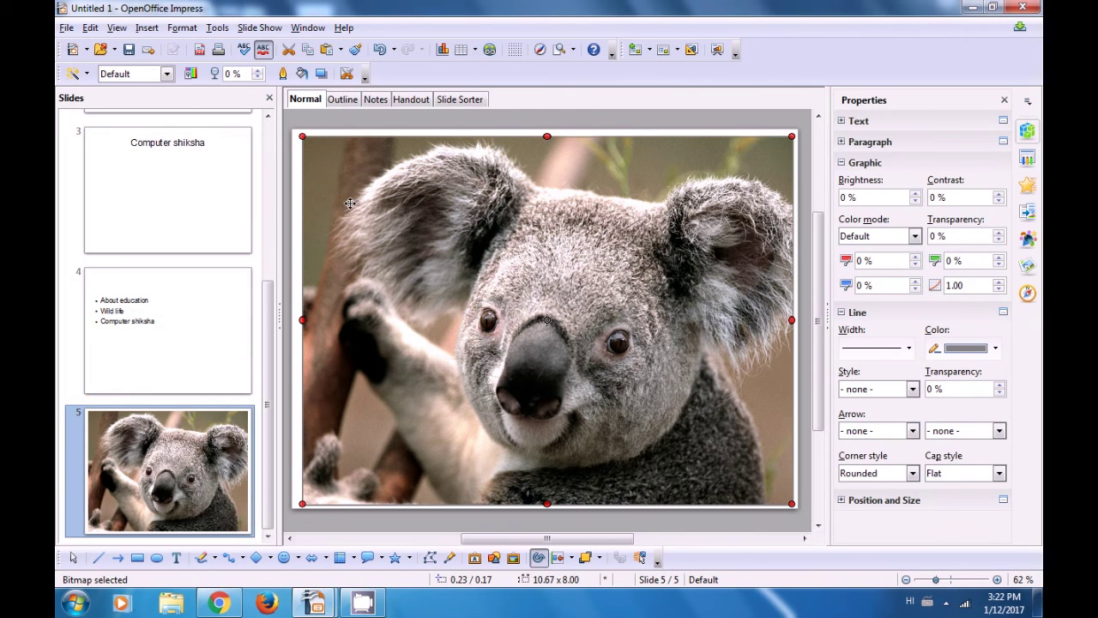
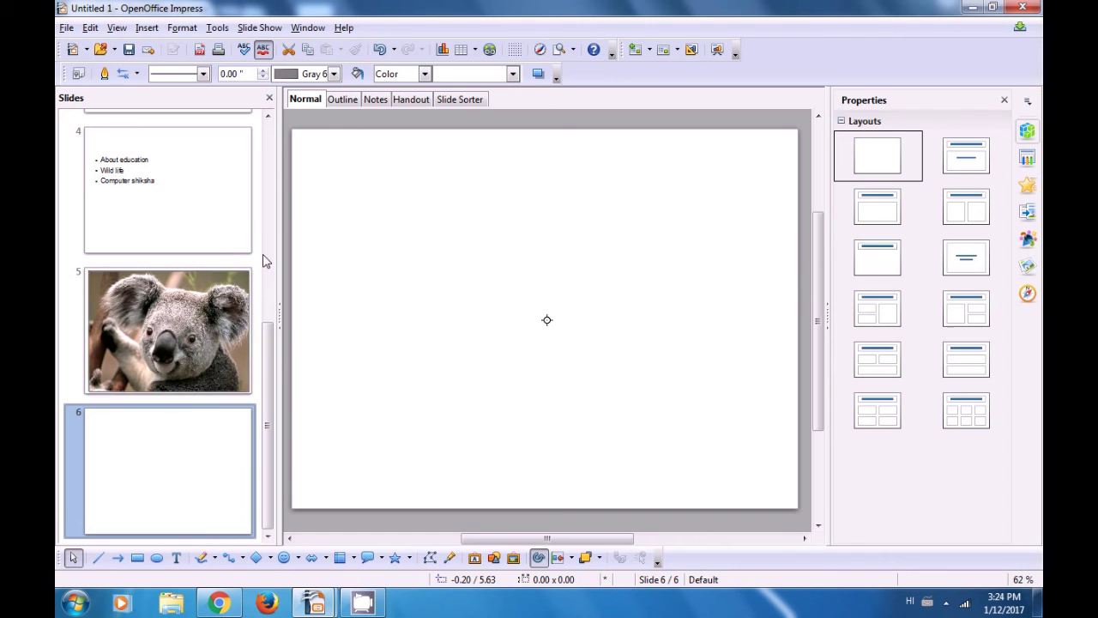
# Draw a light blue regular pentagon in the middle of slide 6
pyautogui.scroll(1, 236, 378)
pyautogui.scroll(-1, 237, 377)
pyautogui.click(273, 557)
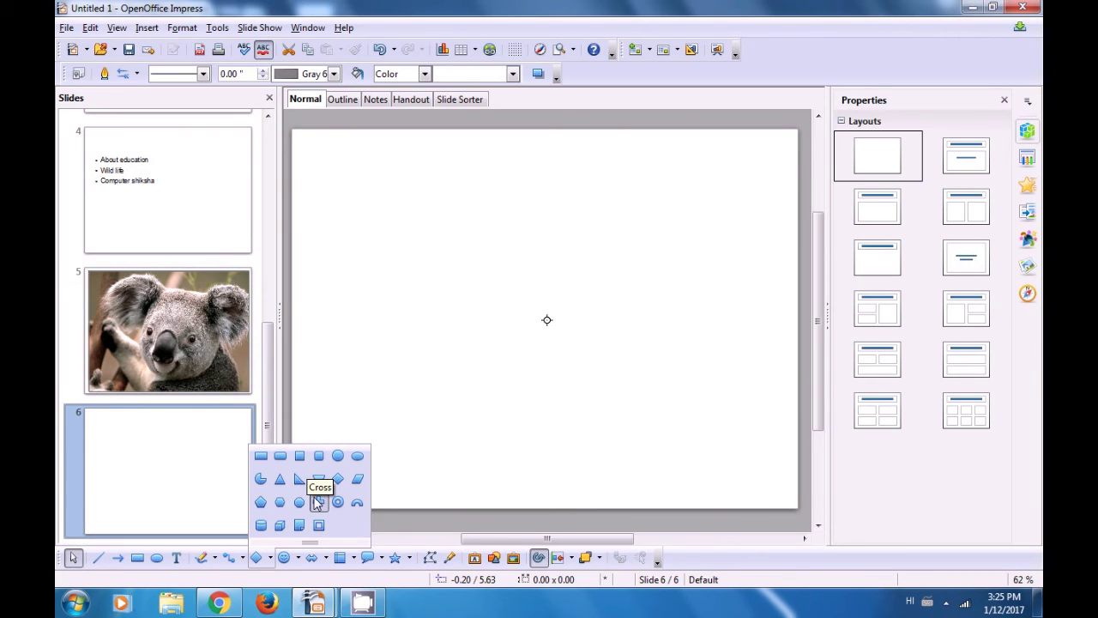
pyautogui.click(261, 503)
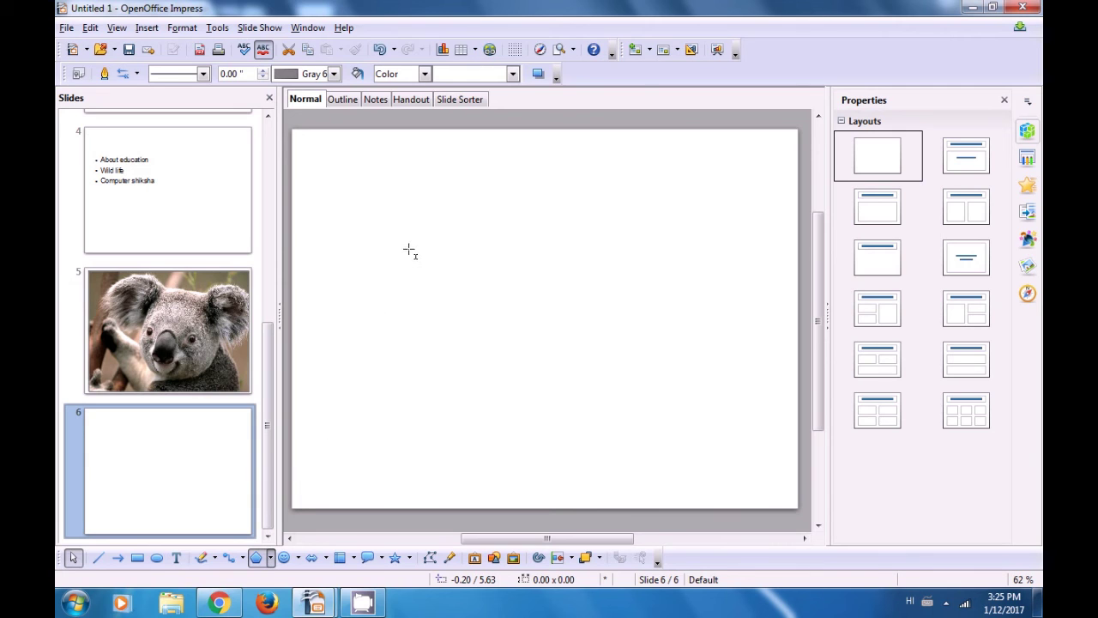
pyautogui.moveTo(414, 245); pyautogui.dragTo(576, 382)
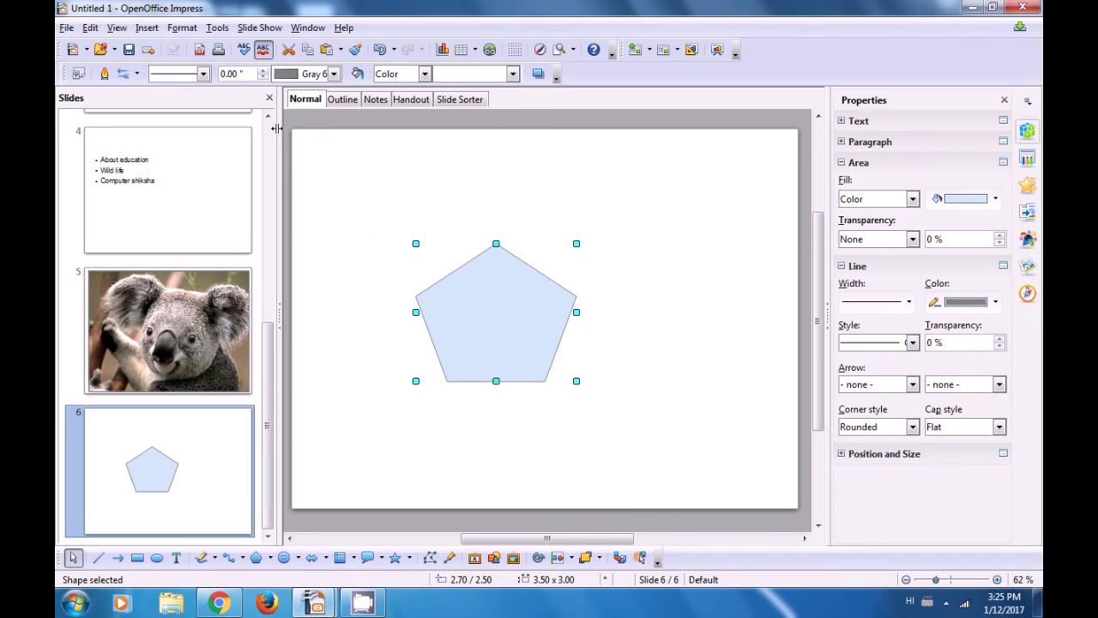
pyautogui.click(175, 29)
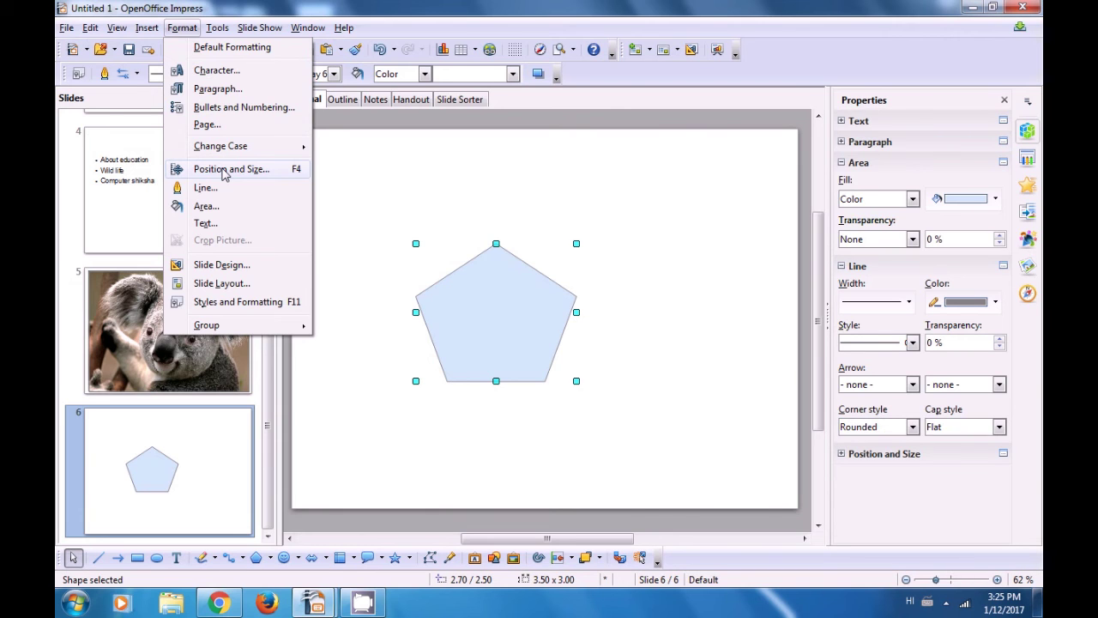
# Raise the pentagon's X and Y position, width and height in Position and Size
pyautogui.click(223, 172)
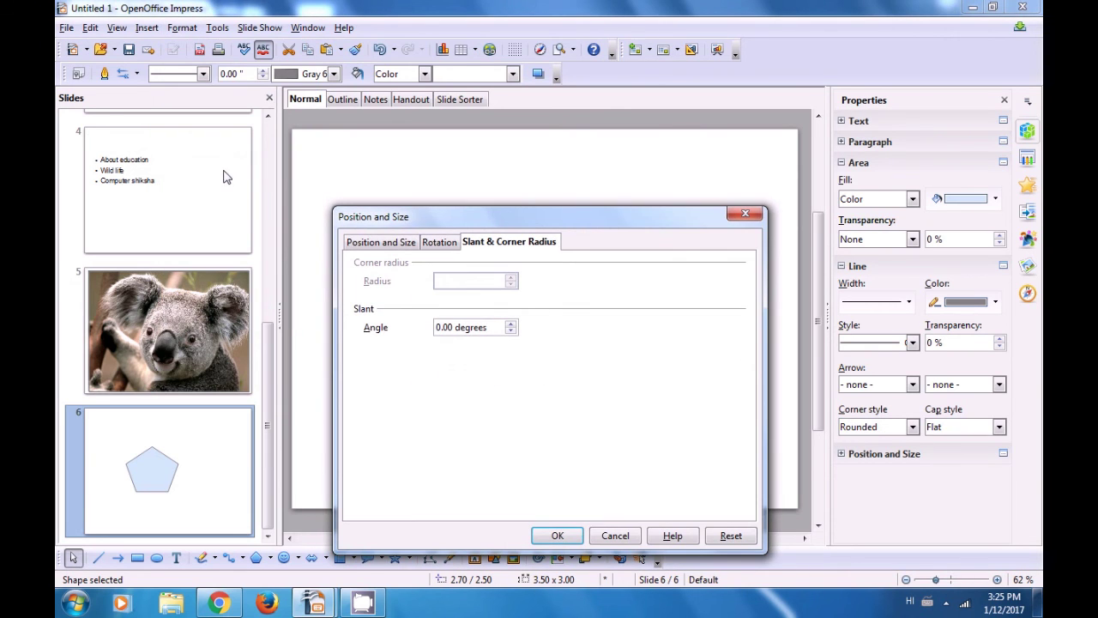
pyautogui.moveTo(407, 219); pyautogui.dragTo(484, 143)
pyautogui.click(462, 168)
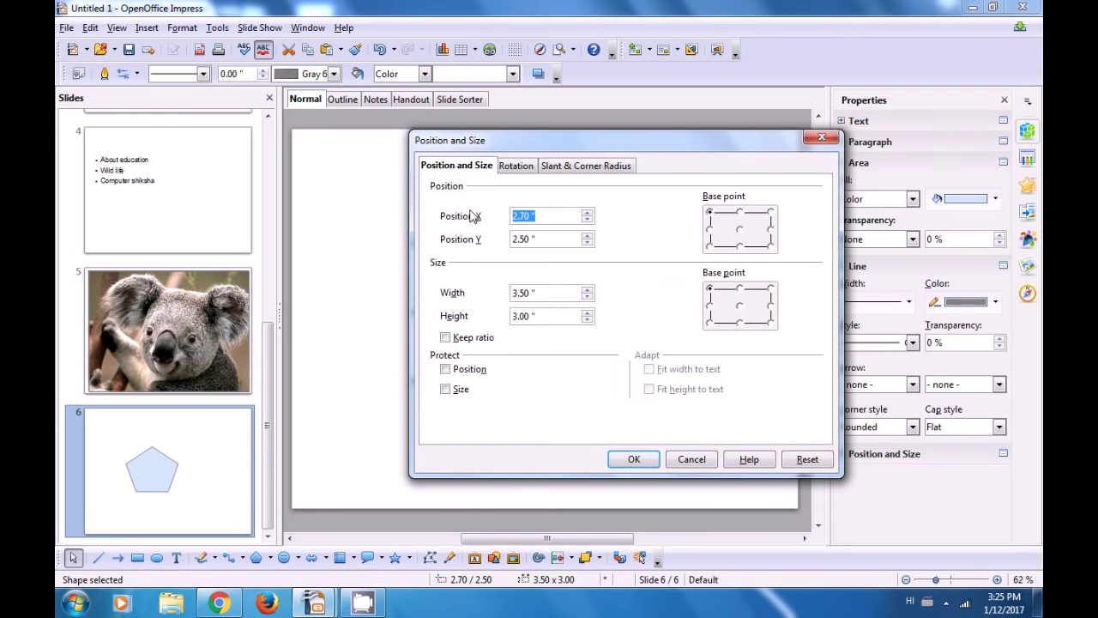
pyautogui.click(586, 213)
pyautogui.click(587, 214)
pyautogui.click(588, 236)
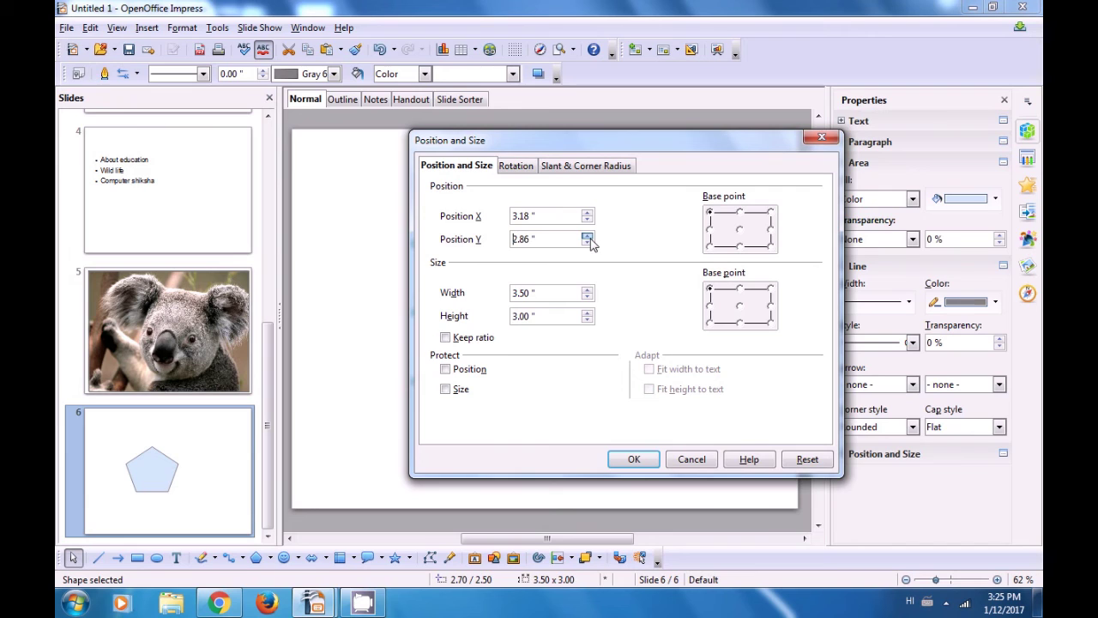
pyautogui.click(588, 237)
pyautogui.click(588, 290)
pyautogui.click(587, 290)
pyautogui.click(587, 313)
pyautogui.click(588, 313)
# Rotate the pentagon by 20 degrees and apply the changes
pyautogui.click(520, 167)
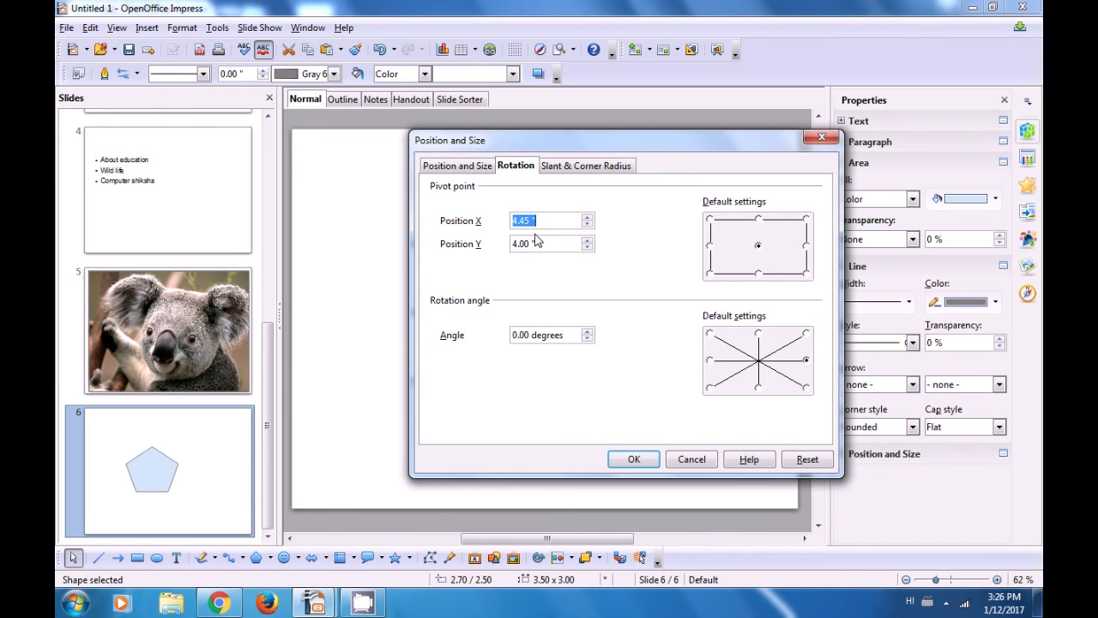
pyautogui.click(588, 332)
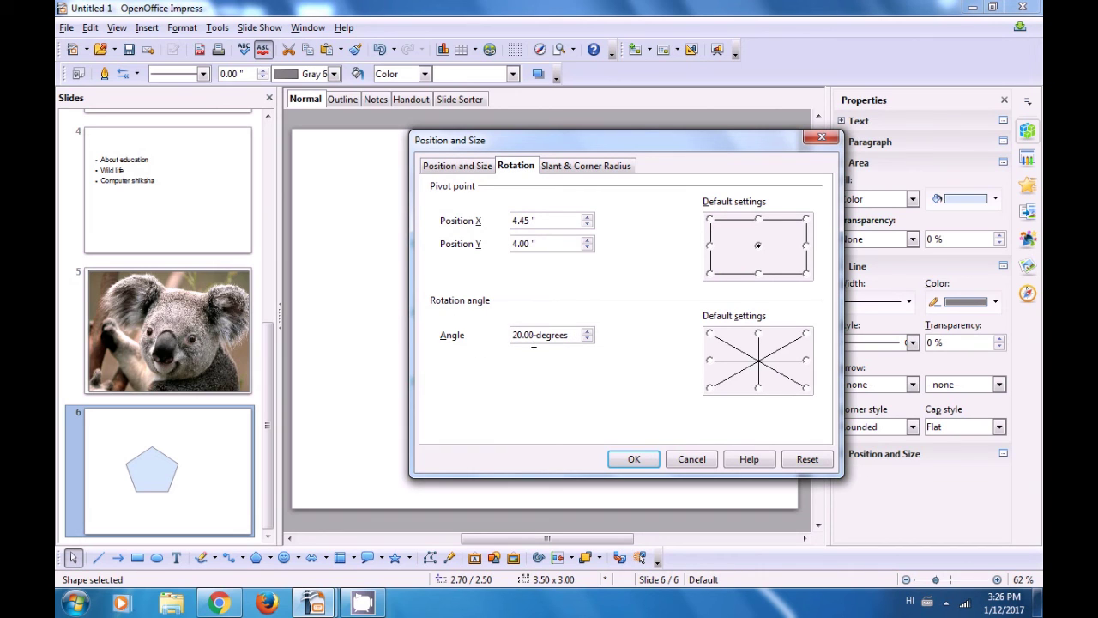
pyautogui.click(632, 461)
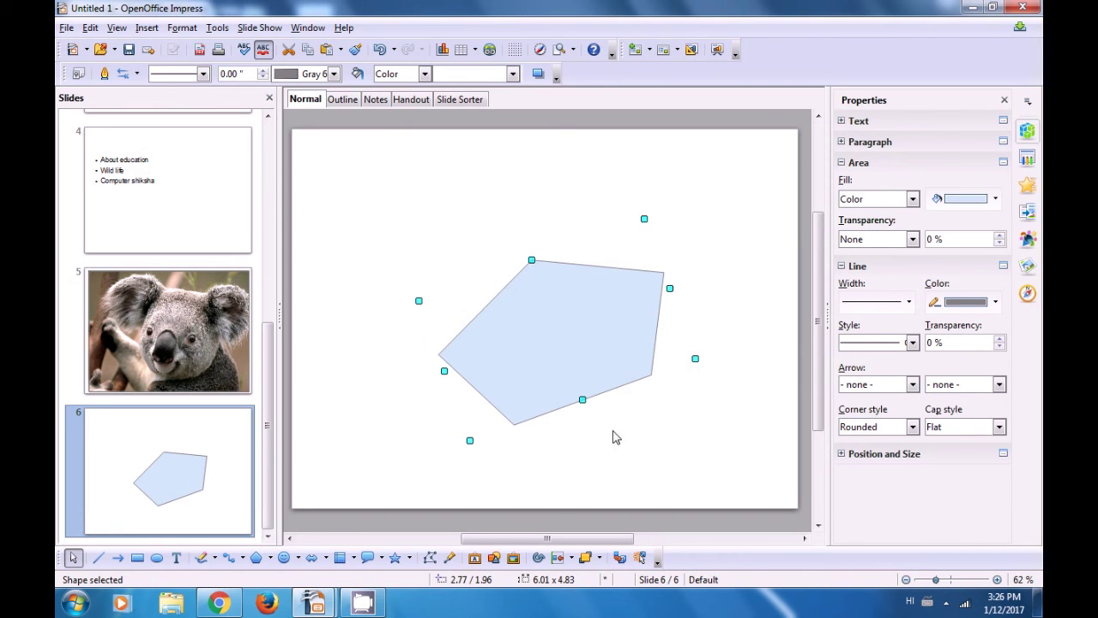
# Draw a straight horizontal line across slide 6 just above the pentagon
pyautogui.click(442, 248)
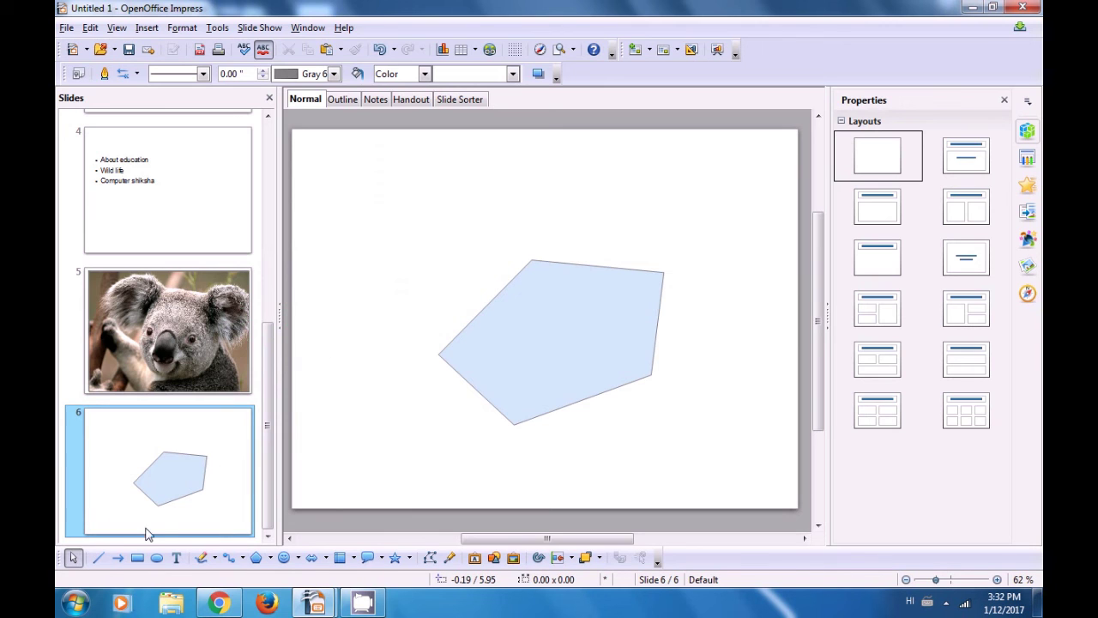
pyautogui.click(101, 559)
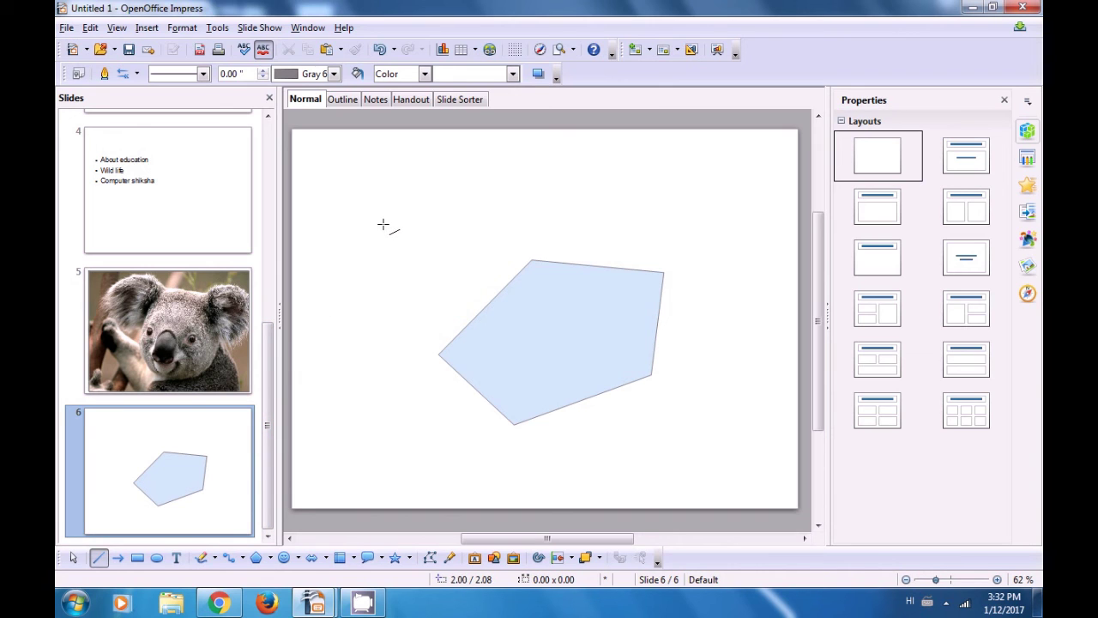
pyautogui.moveTo(392, 219); pyautogui.dragTo(641, 219)
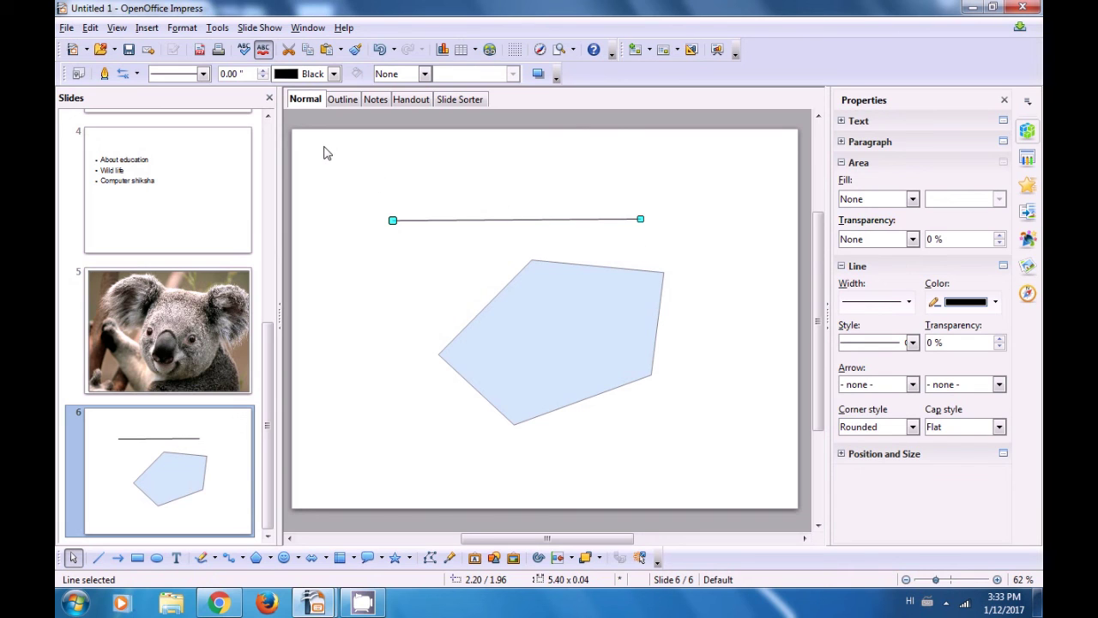
# Make the line Fine Dashed (var), blue and 0.08" wide
pyautogui.click(176, 28)
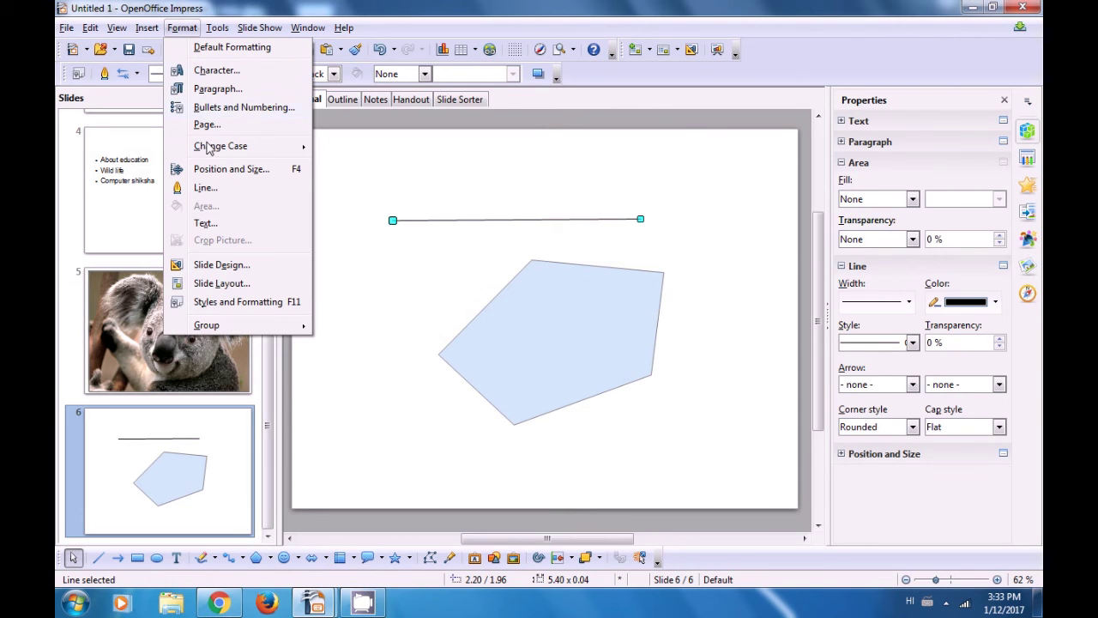
pyautogui.click(212, 188)
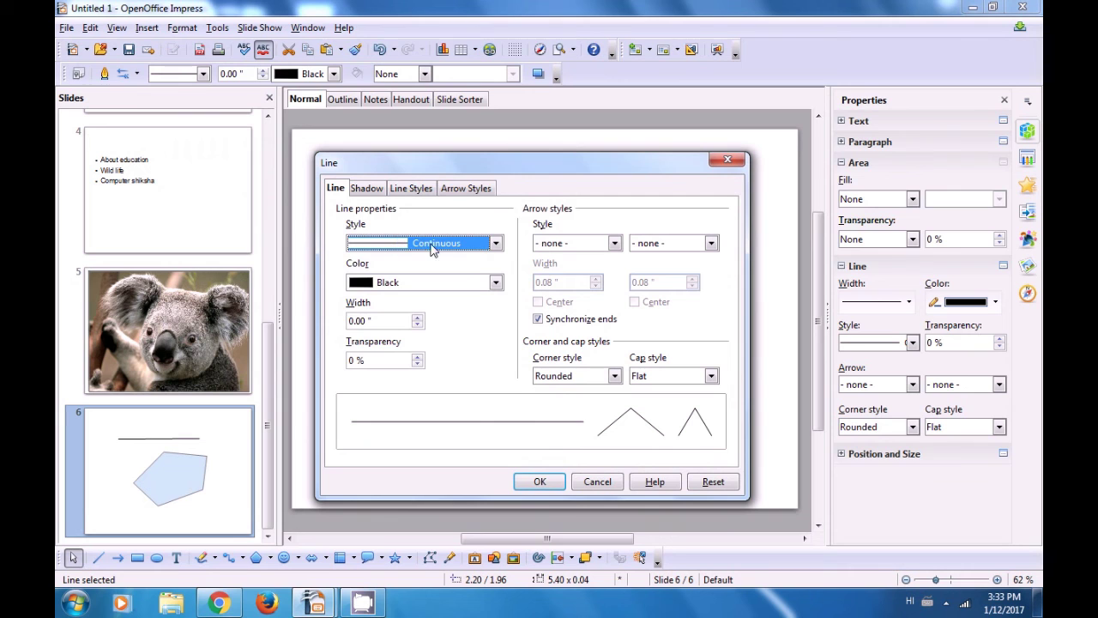
pyautogui.click(495, 243)
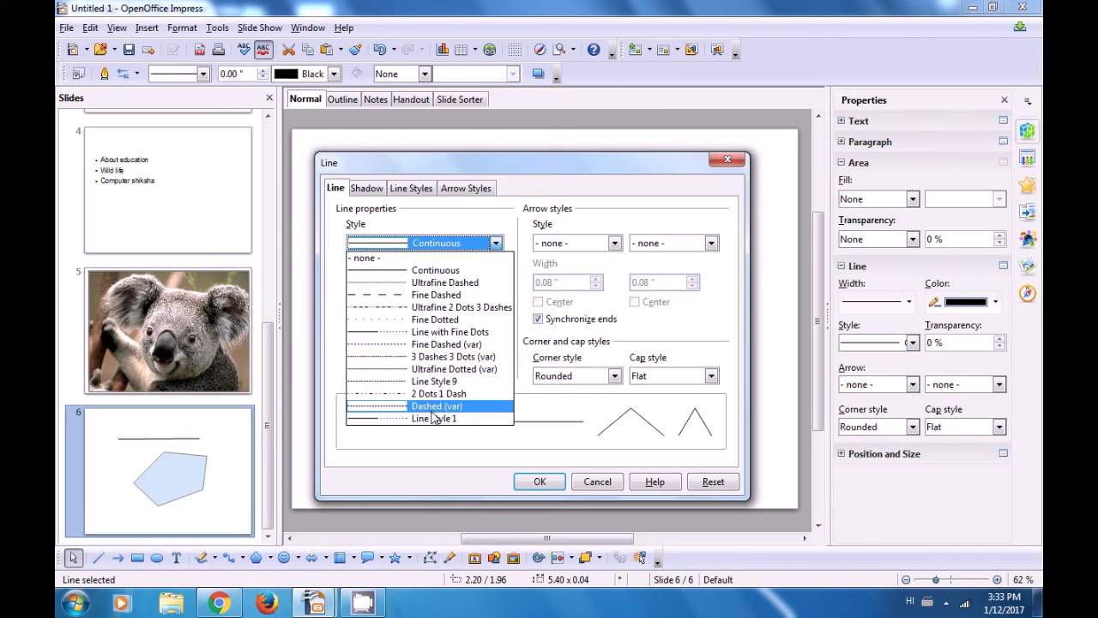
pyautogui.click(422, 351)
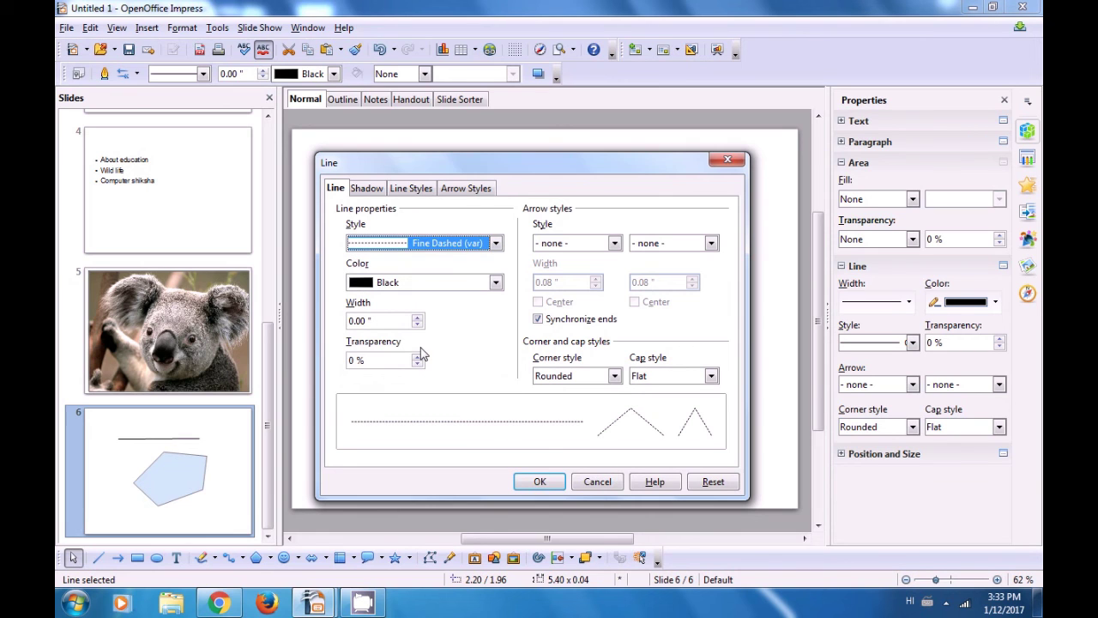
pyautogui.click(494, 282)
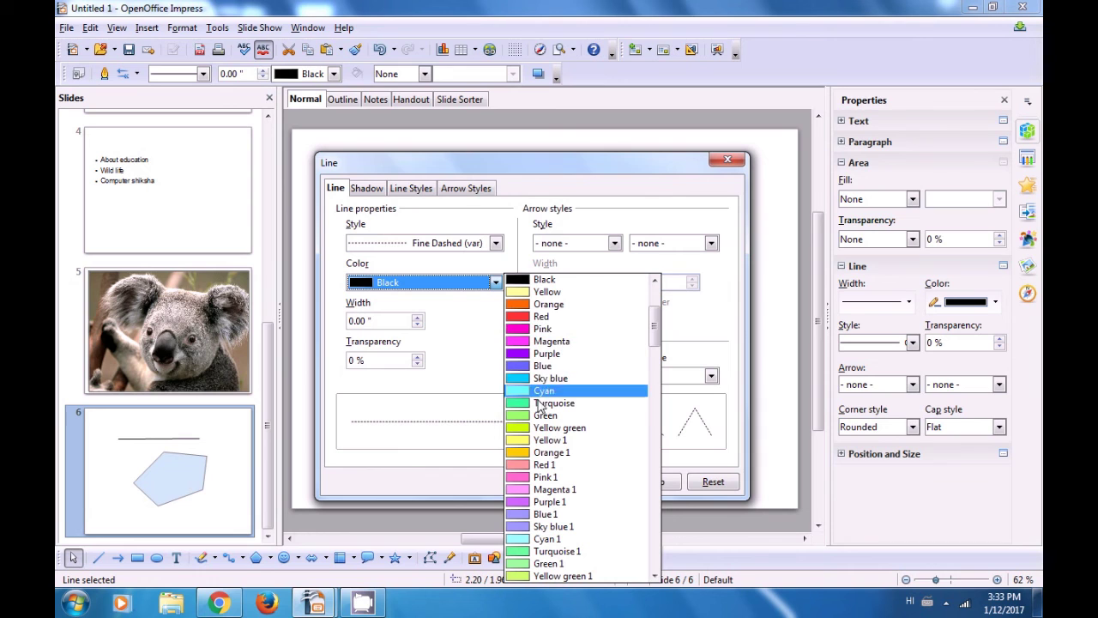
pyautogui.click(537, 367)
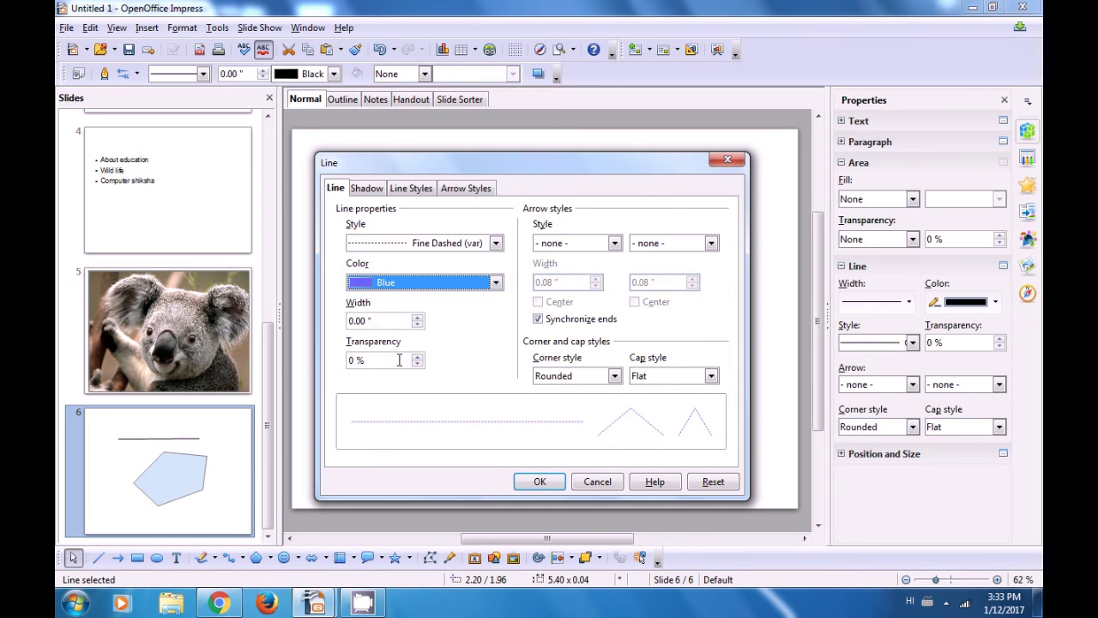
pyautogui.click(418, 320)
pyautogui.click(418, 320)
pyautogui.click(418, 320)
pyautogui.click(418, 320)
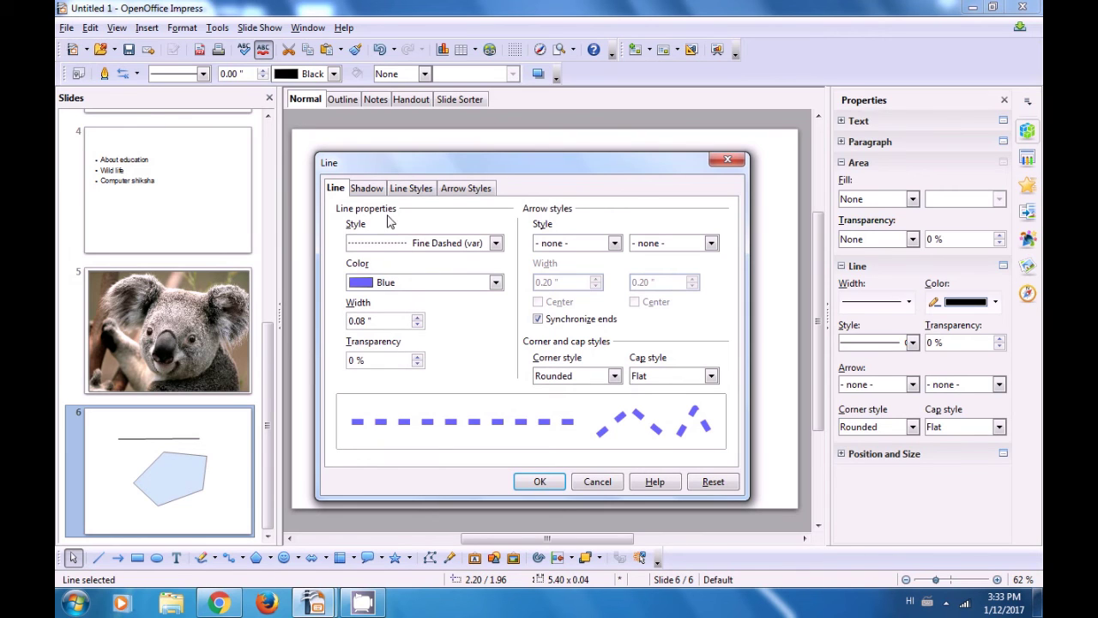
# Give both line ends Square tips enlarged to 0.26"
pyautogui.click(616, 244)
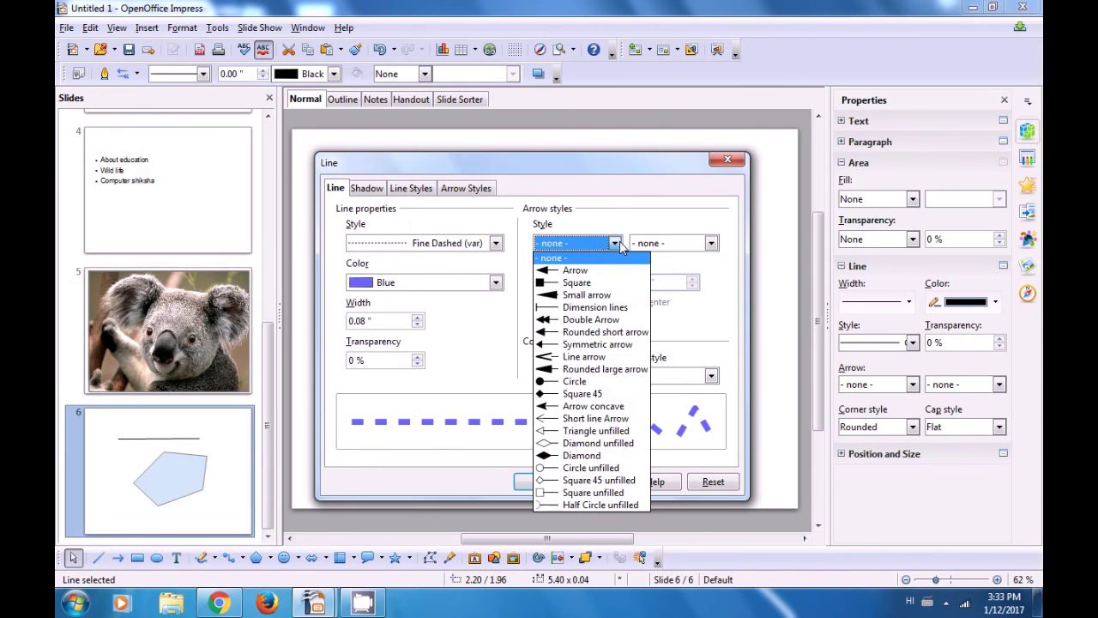
pyautogui.click(567, 271)
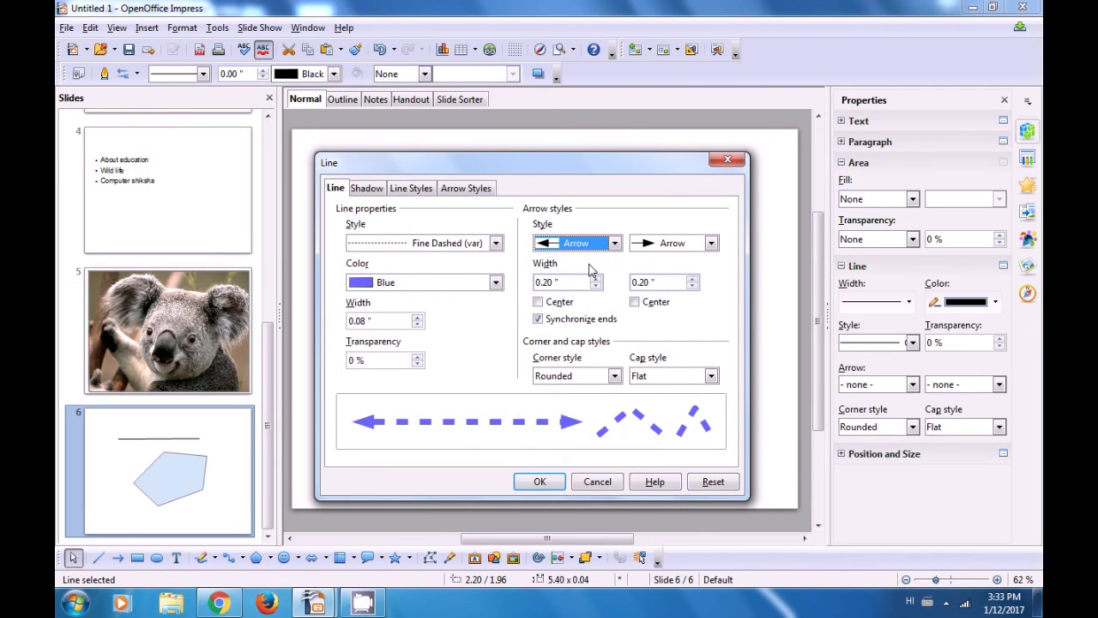
pyautogui.click(711, 244)
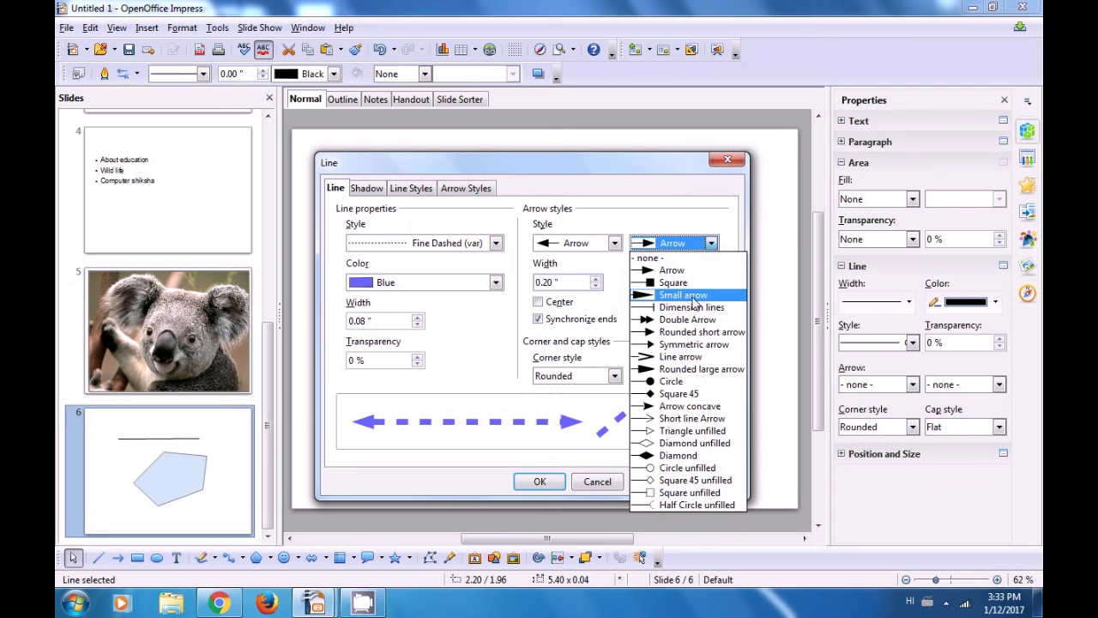
pyautogui.click(687, 282)
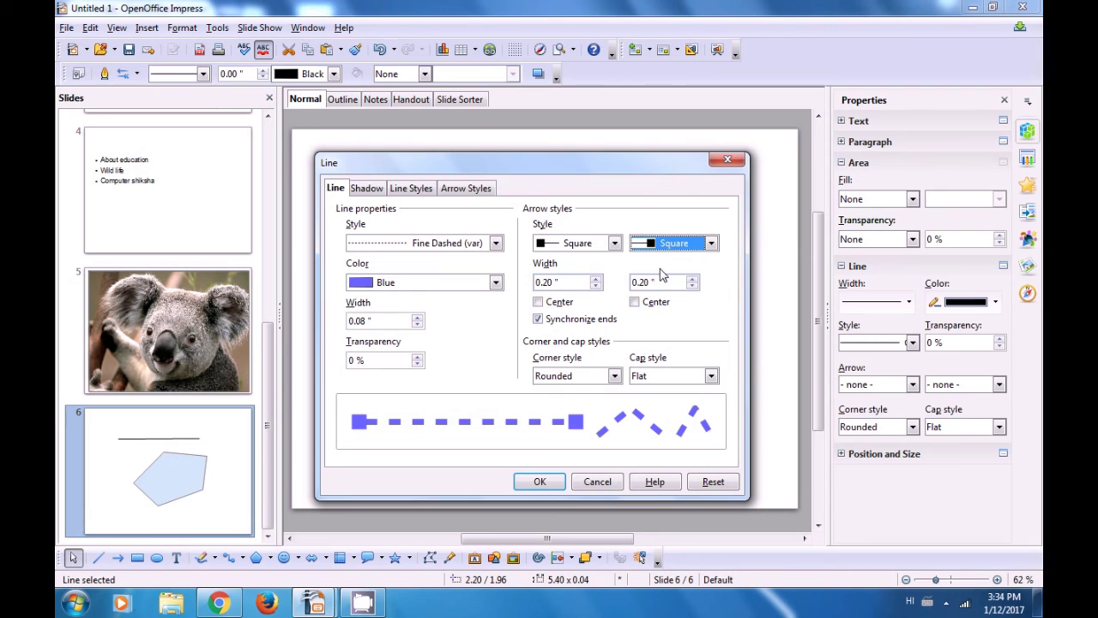
pyautogui.click(596, 279)
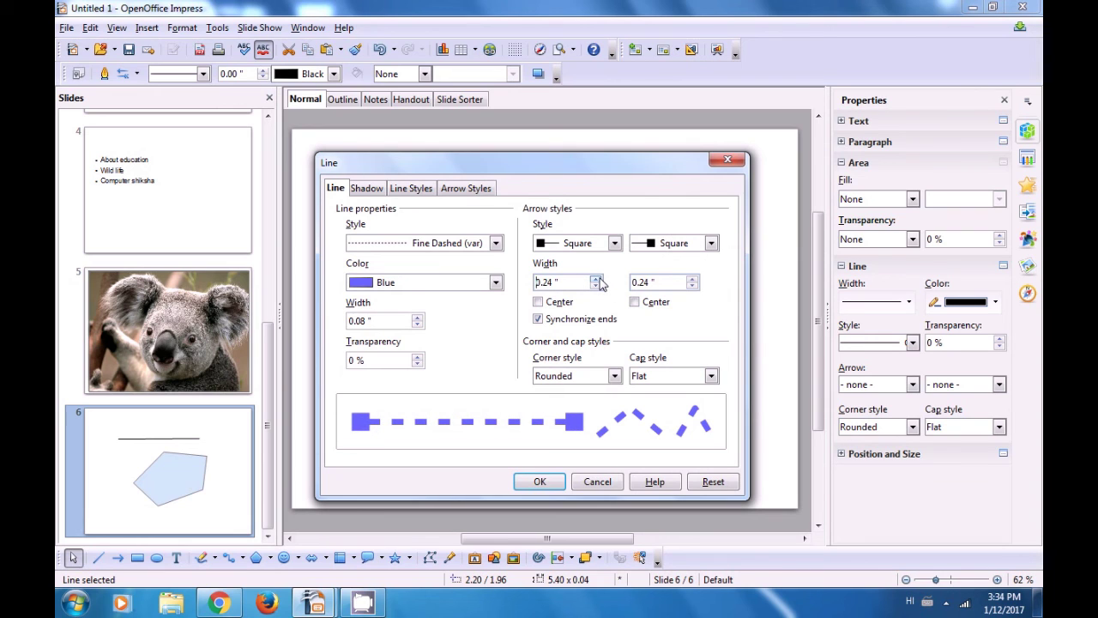
pyautogui.click(596, 279)
# Add a green line shadow offset to the lower left at 0.12" distance
pyautogui.click(366, 194)
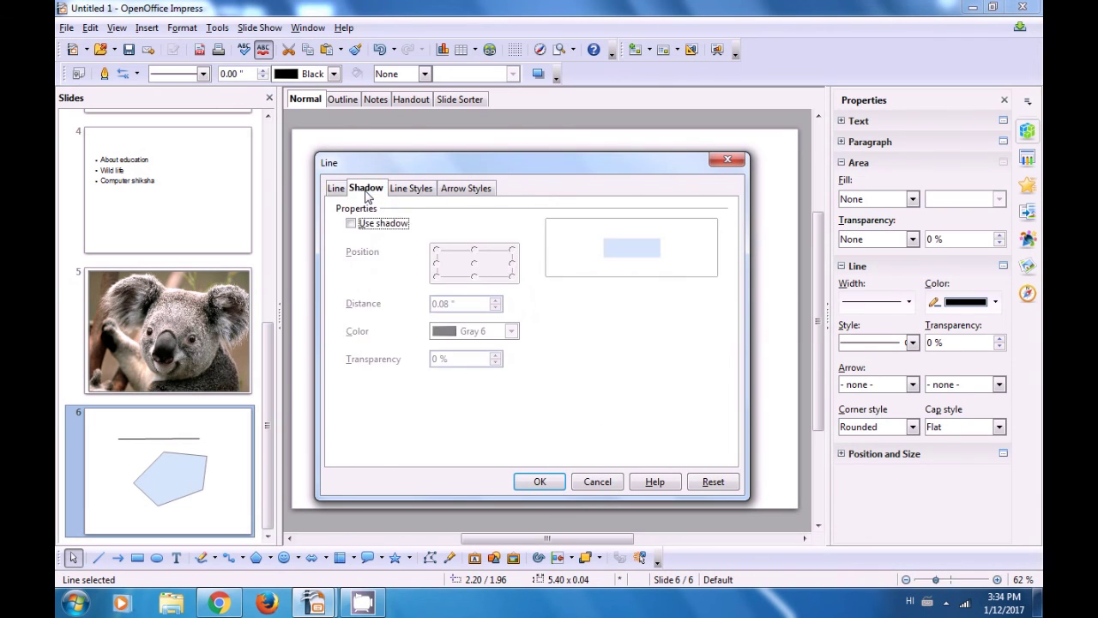
pyautogui.click(351, 224)
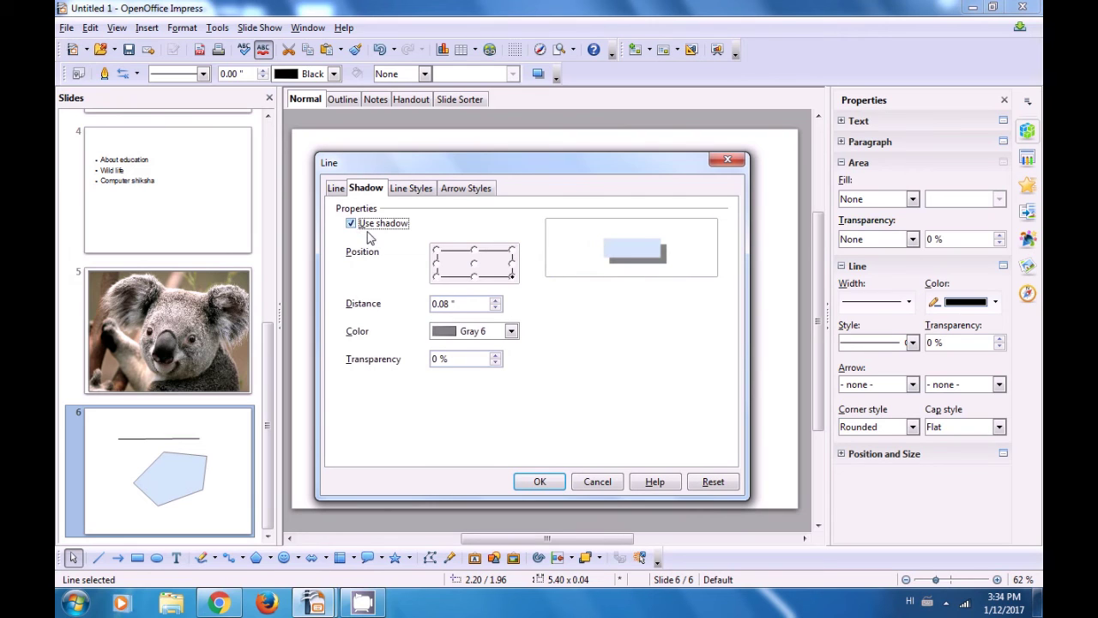
pyautogui.click(512, 265)
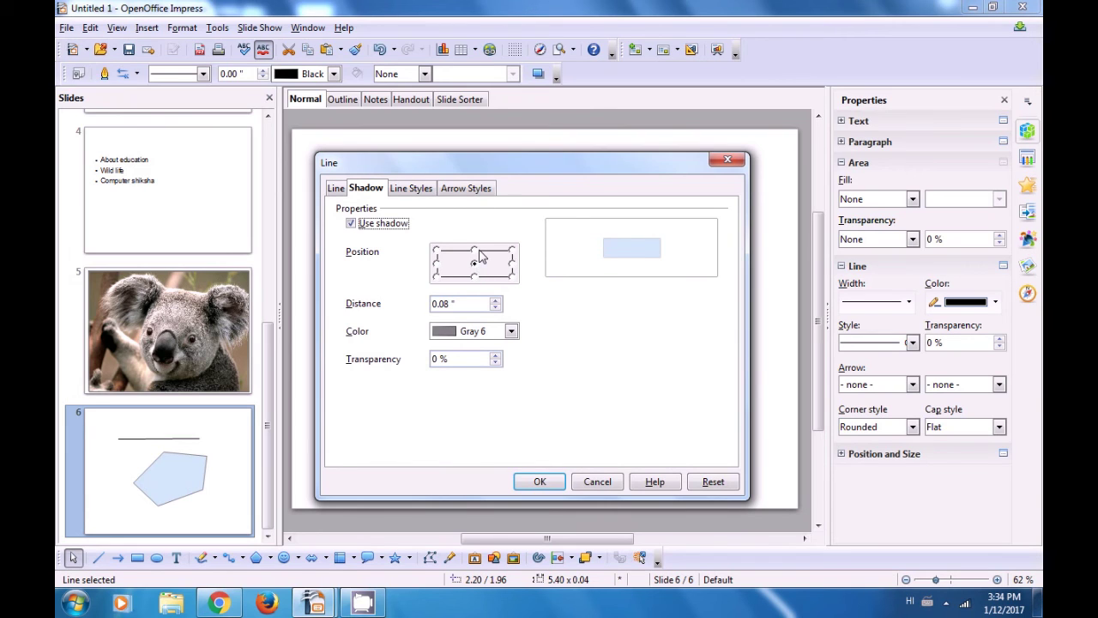
pyautogui.click(475, 251)
pyautogui.click(437, 265)
pyautogui.click(437, 251)
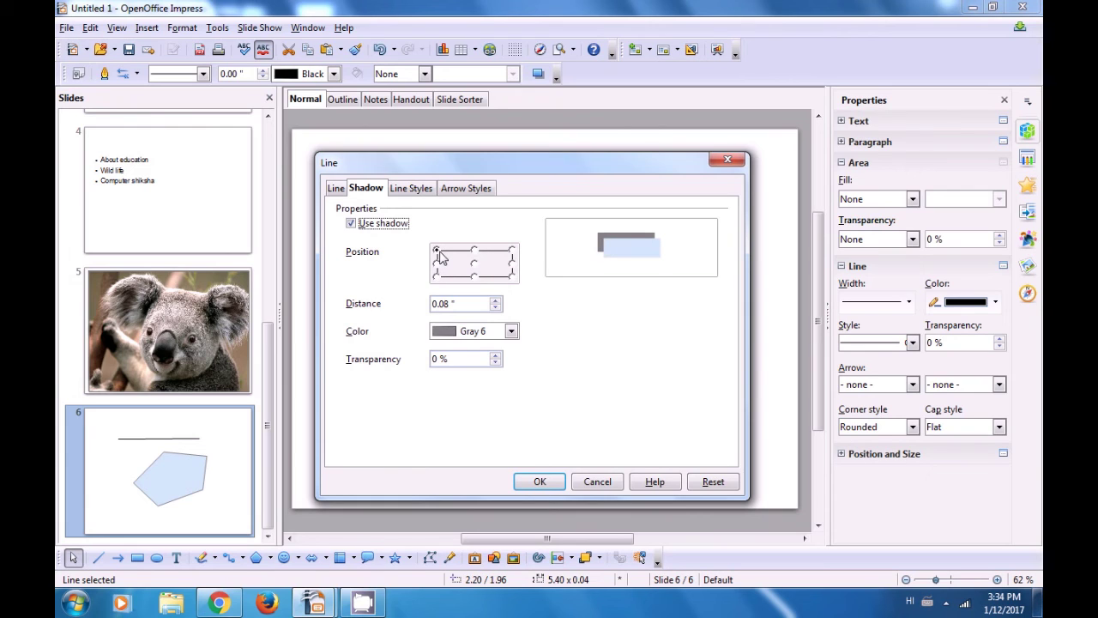
pyautogui.click(437, 276)
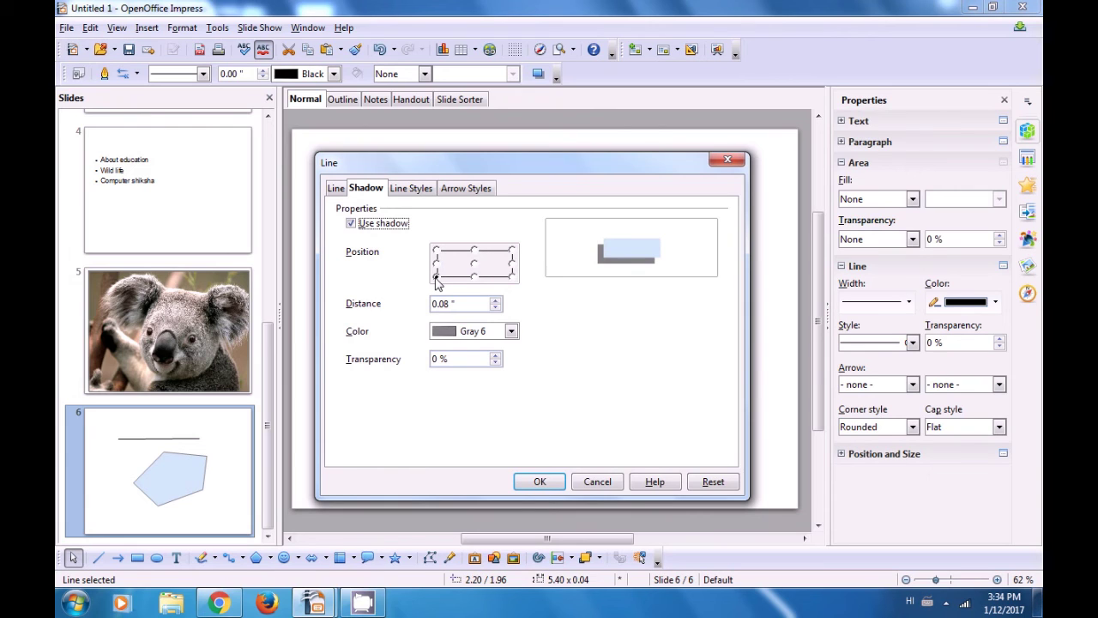
pyautogui.click(495, 307)
pyautogui.click(495, 307)
pyautogui.click(495, 300)
pyautogui.click(495, 301)
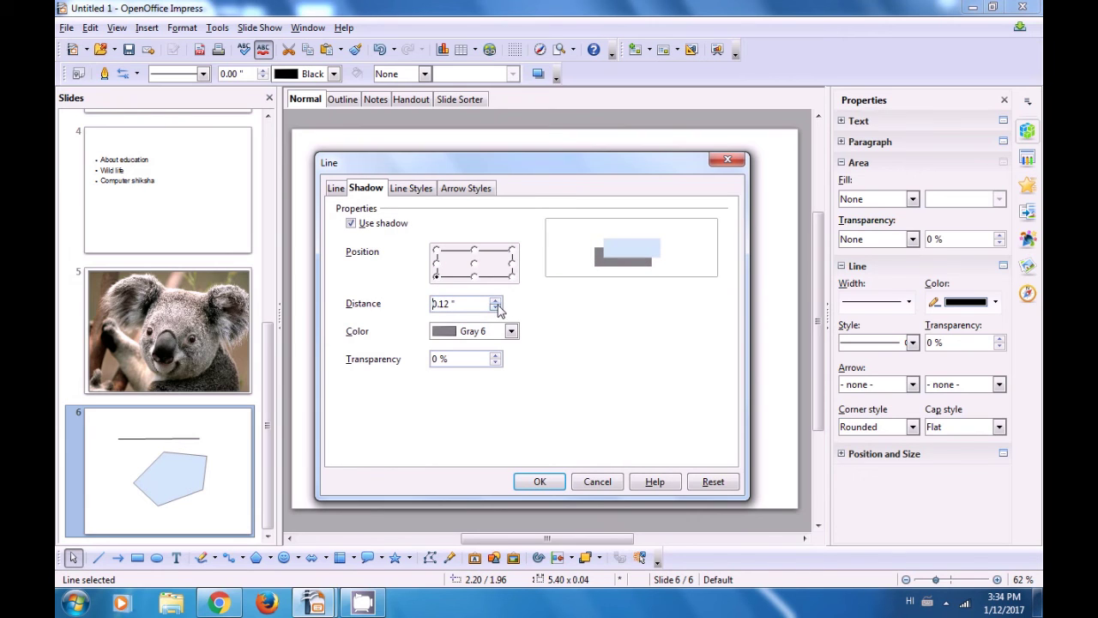
pyautogui.click(511, 331)
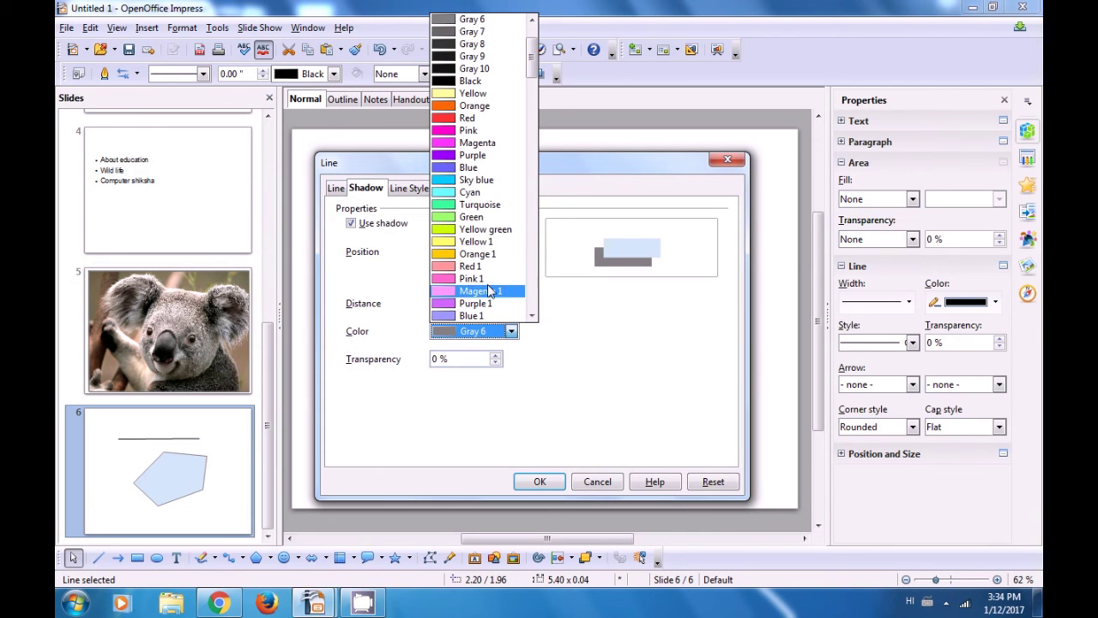
pyautogui.click(471, 218)
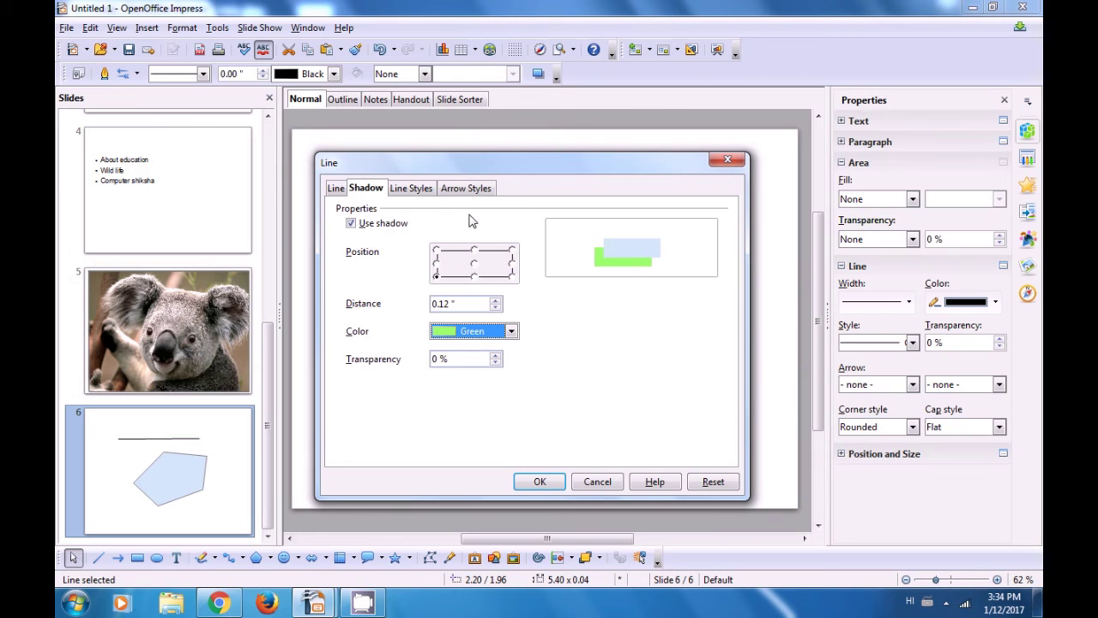
# Review the line and arrow style definitions, then apply the line and shadow settings
pyautogui.click(410, 191)
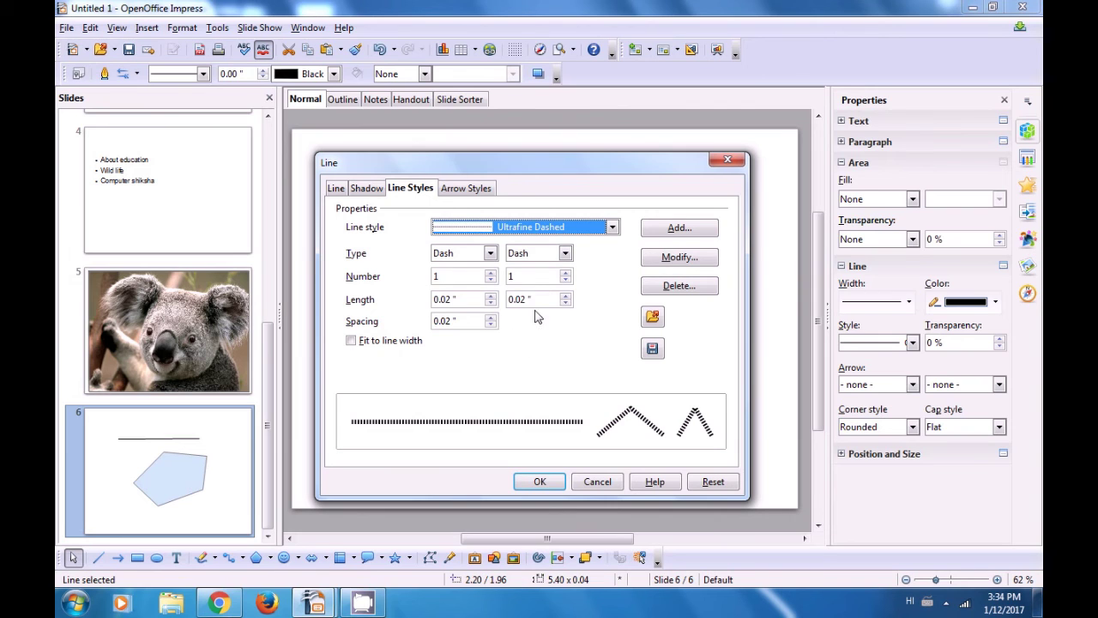
pyautogui.click(461, 194)
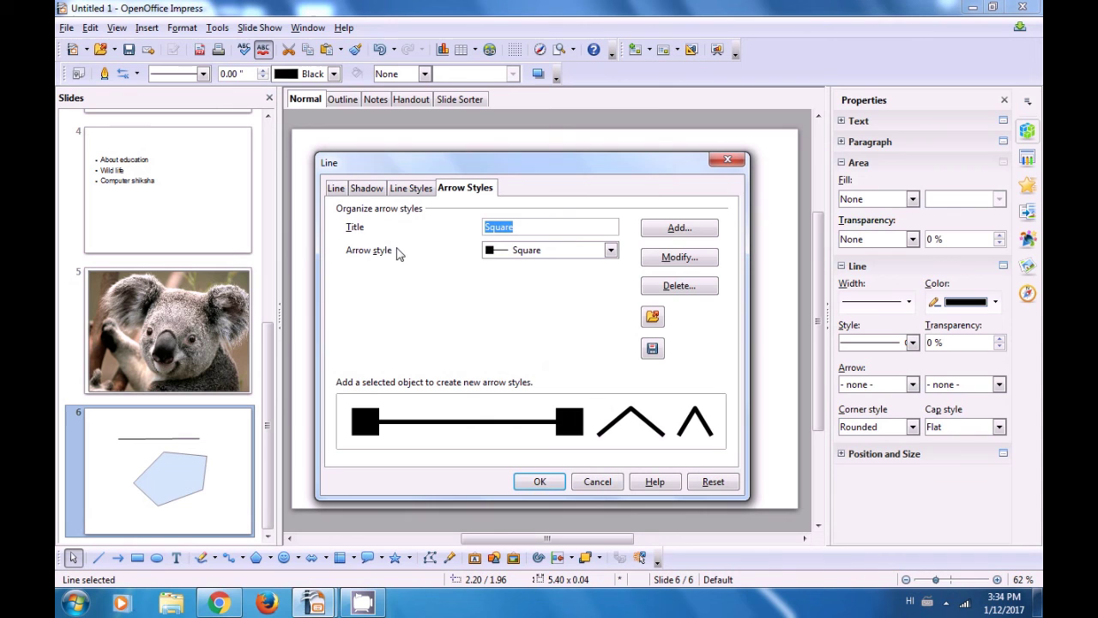
pyautogui.click(335, 189)
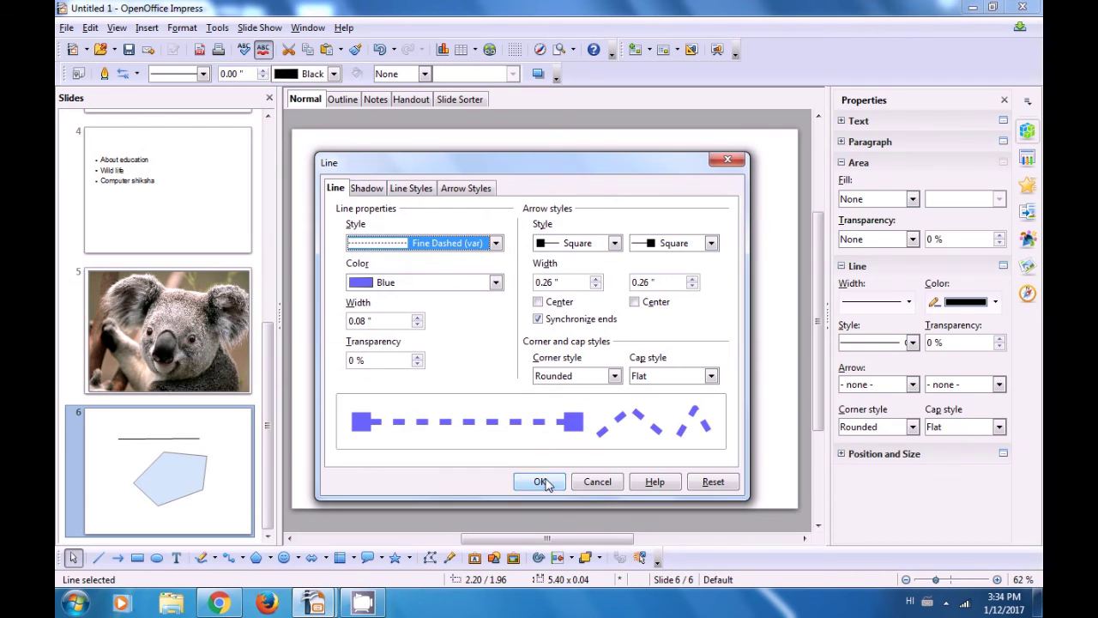
pyautogui.click(548, 483)
# Deselect the line and pick the Ring shape from the Basic Shapes palette
pyautogui.click(416, 257)
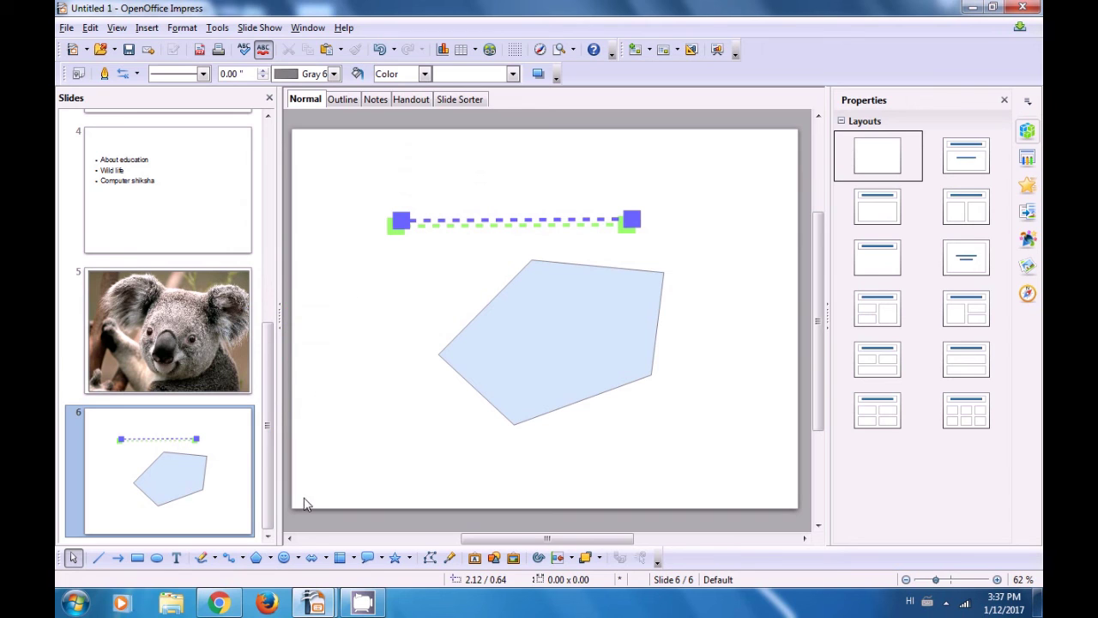
pyautogui.click(271, 559)
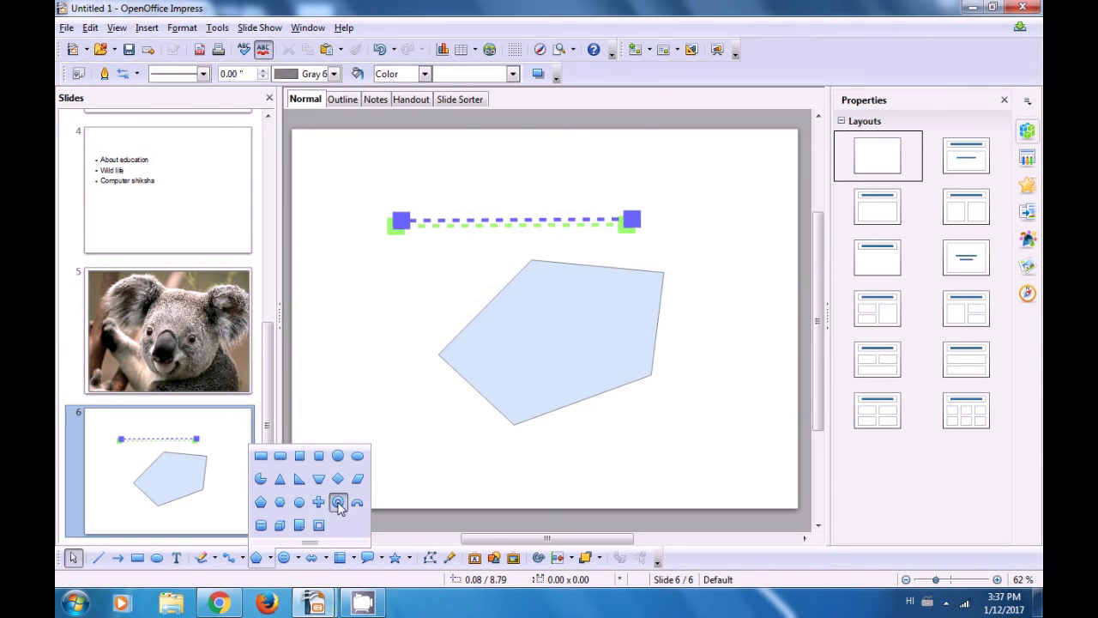
pyautogui.click(337, 505)
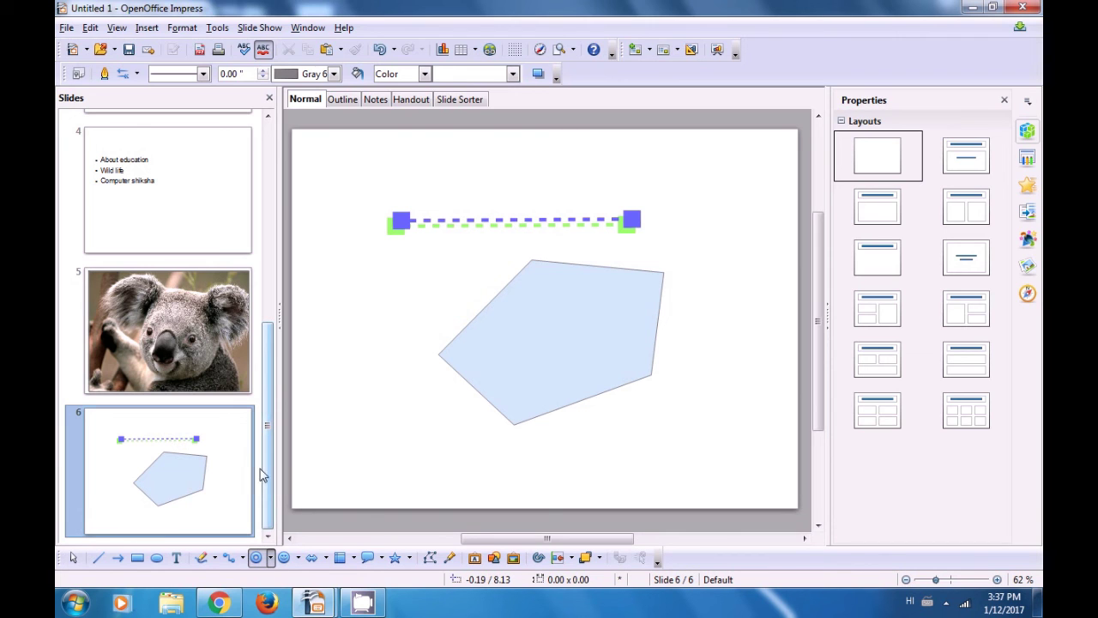
# Insert a new slide 7 after slide 6 and draw a large ring near its centre
pyautogui.rightClick(209, 469)
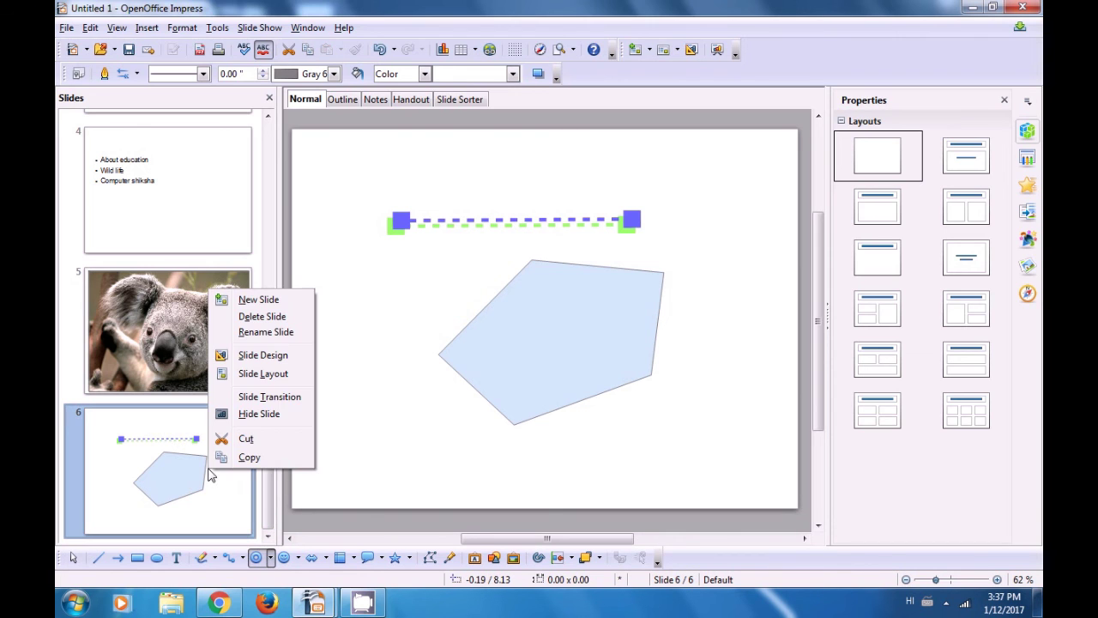
pyautogui.click(242, 299)
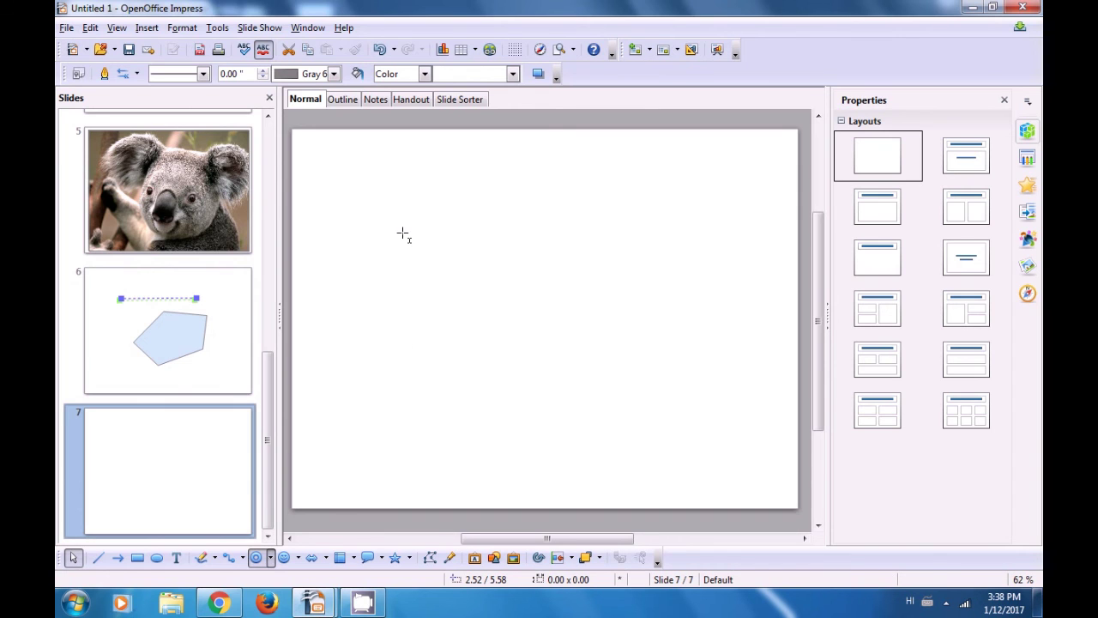
pyautogui.moveTo(404, 223); pyautogui.dragTo(625, 283)
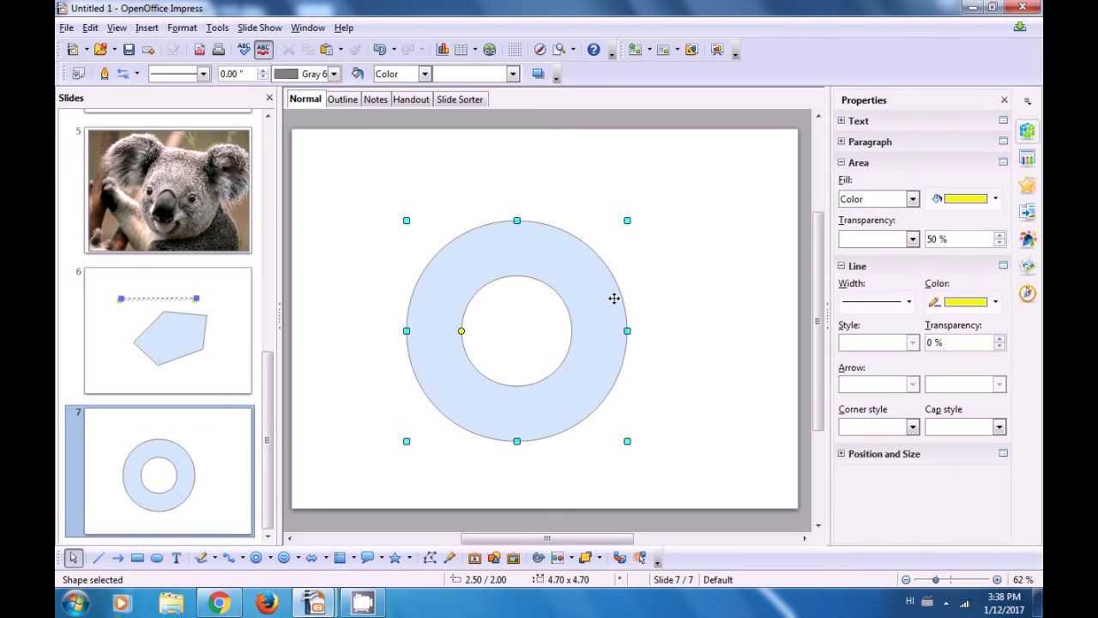
pyautogui.moveTo(605, 331); pyautogui.dragTo(632, 303)
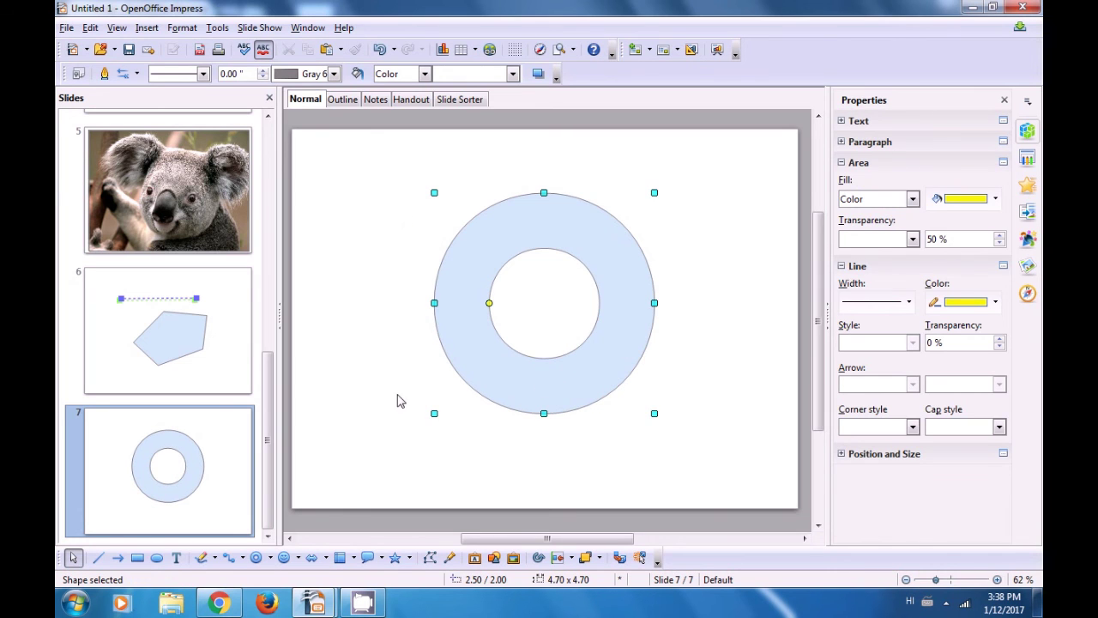
pyautogui.click(383, 401)
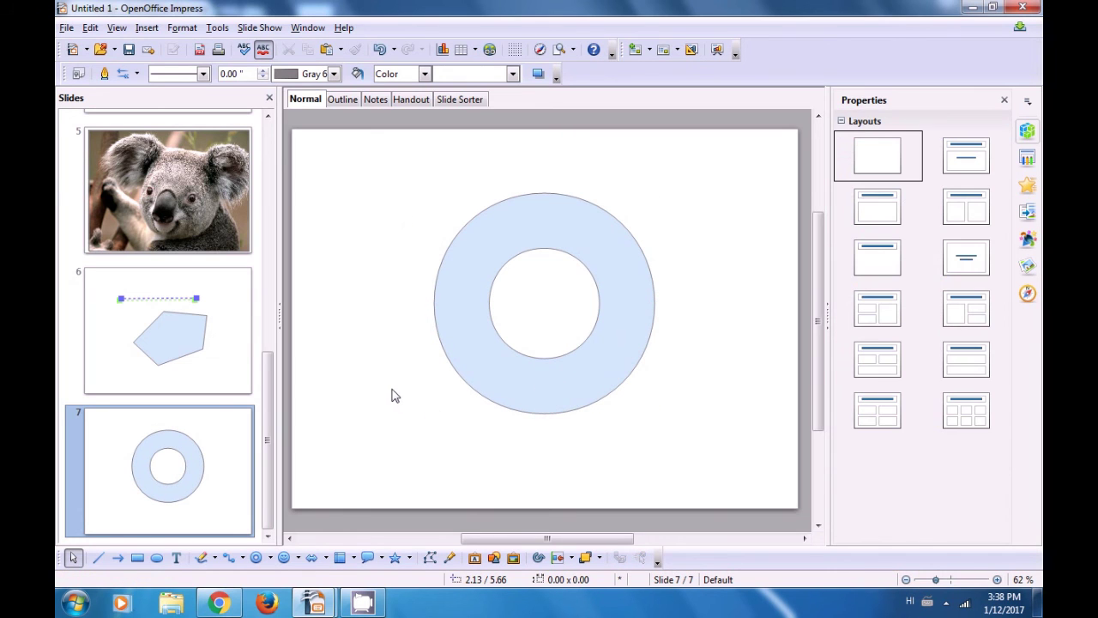
# Open the Area settings for the slide 7 ring and expand the Fill type list
pyautogui.click(449, 350)
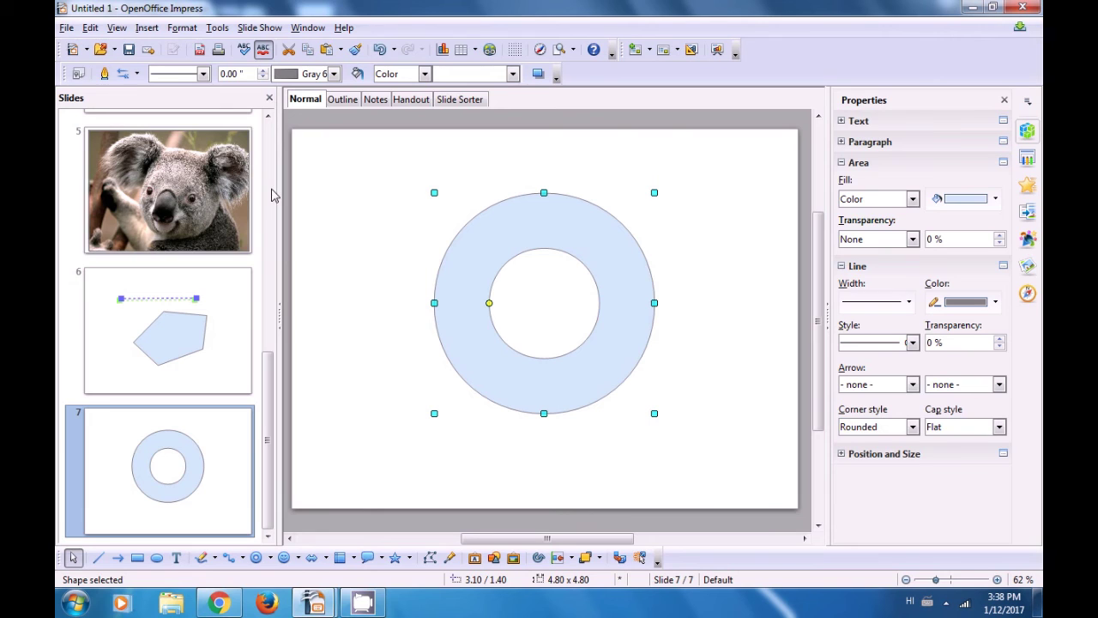
pyautogui.click(187, 29)
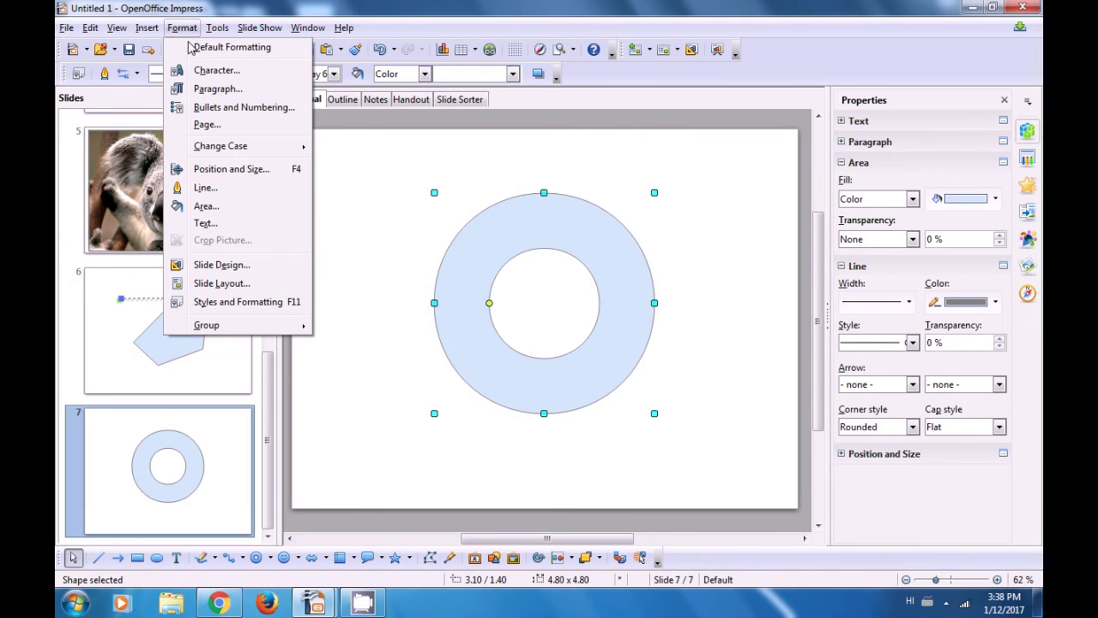
pyautogui.click(204, 207)
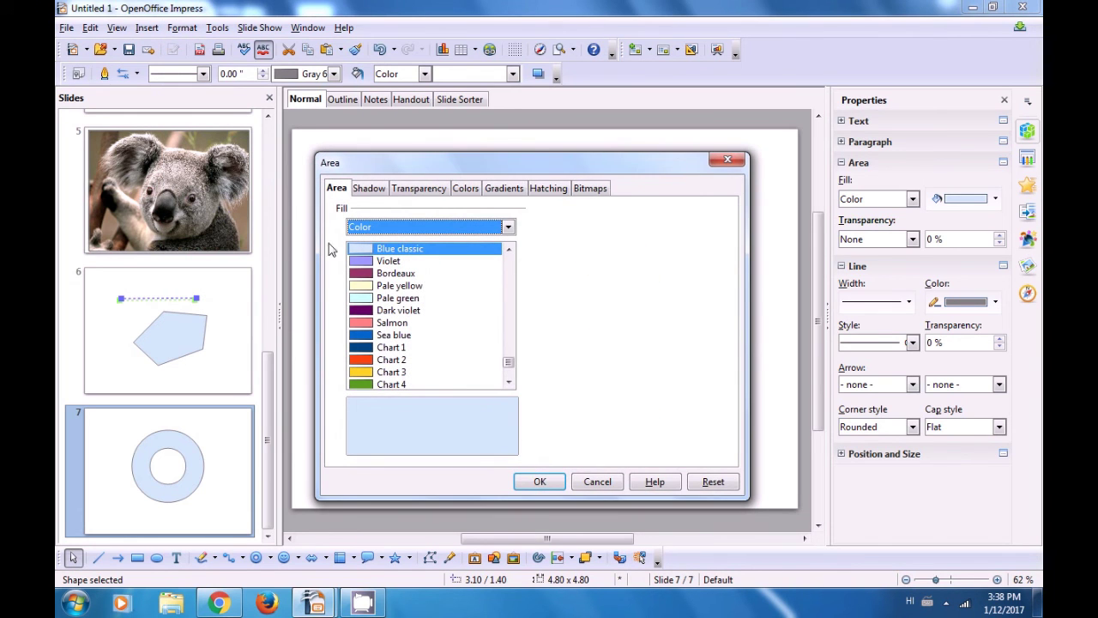
pyautogui.click(508, 227)
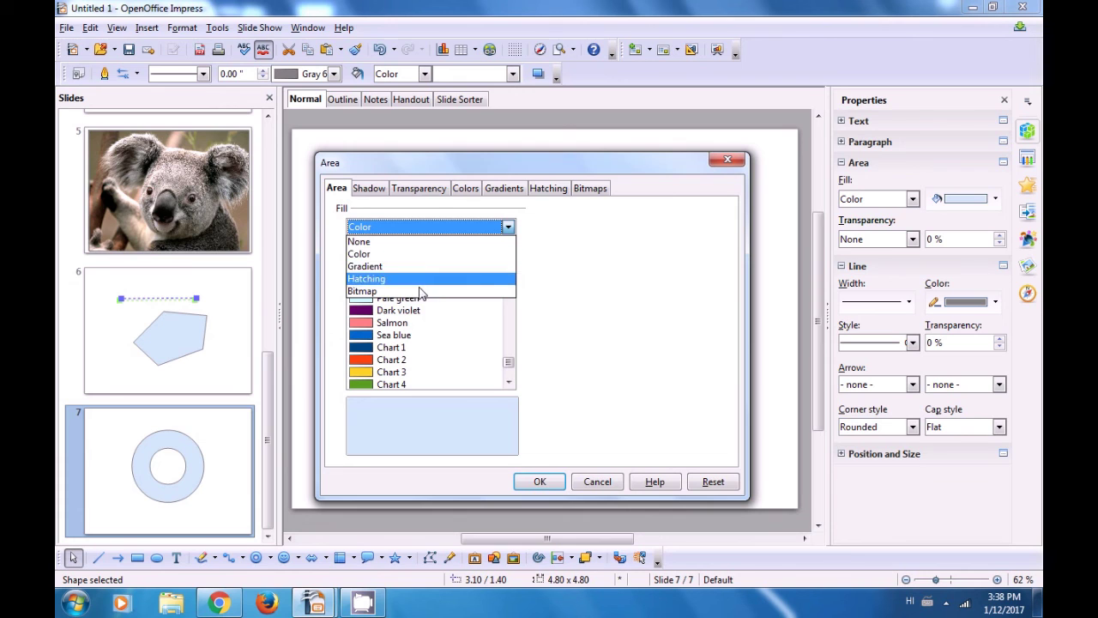
# Fill the ring with the Fiery bitmap anchored at the bottom-right
pyautogui.click(418, 297)
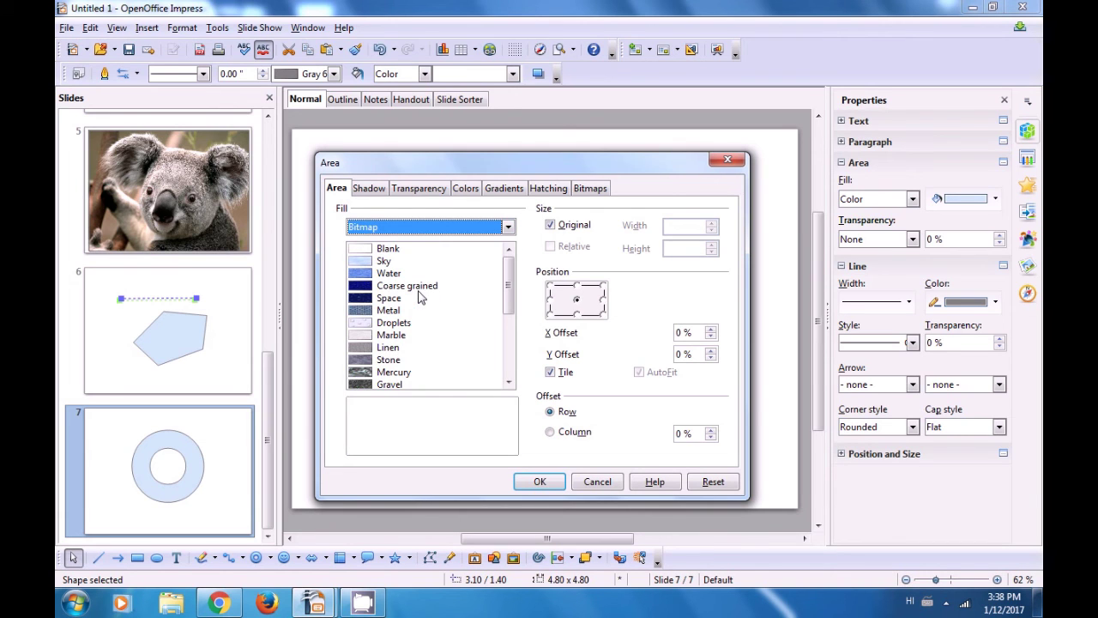
pyautogui.moveTo(513, 290); pyautogui.dragTo(506, 352)
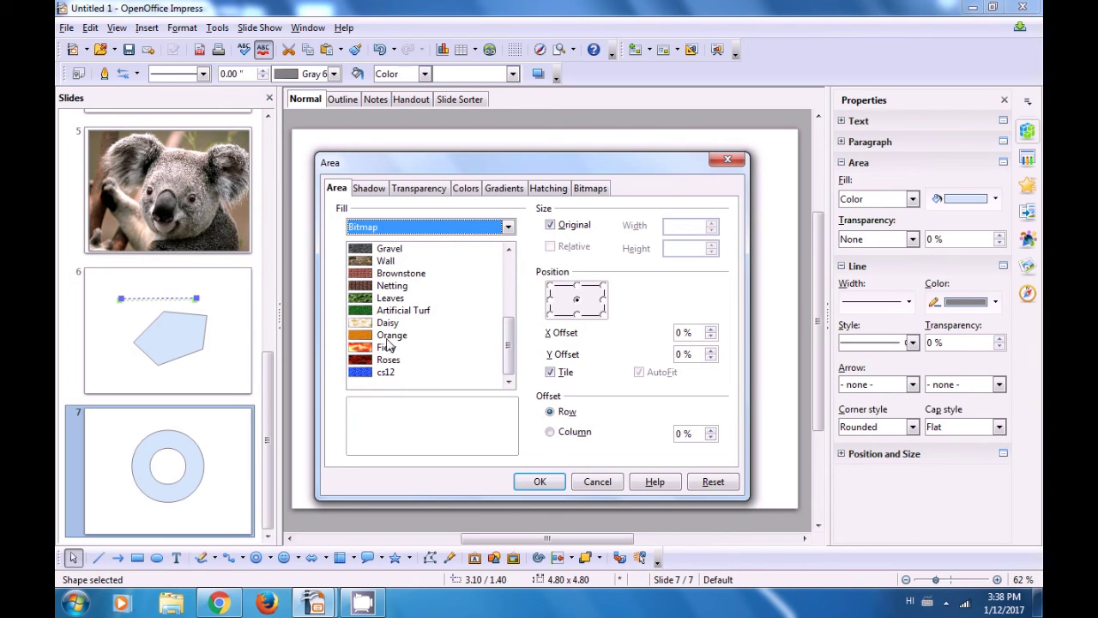
pyautogui.click(389, 340)
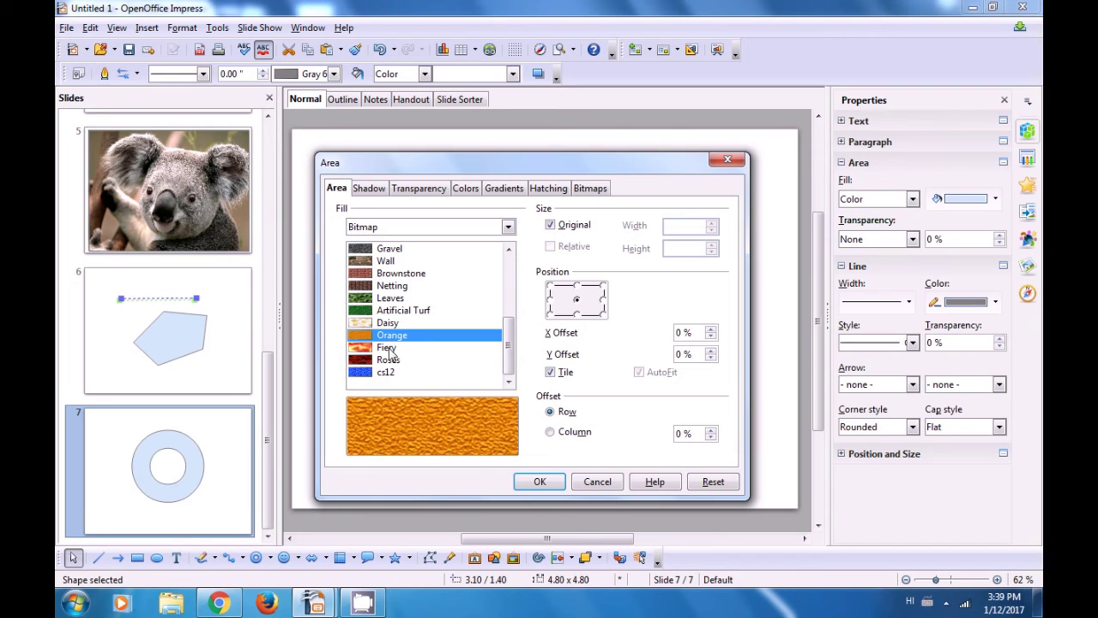
pyautogui.click(391, 348)
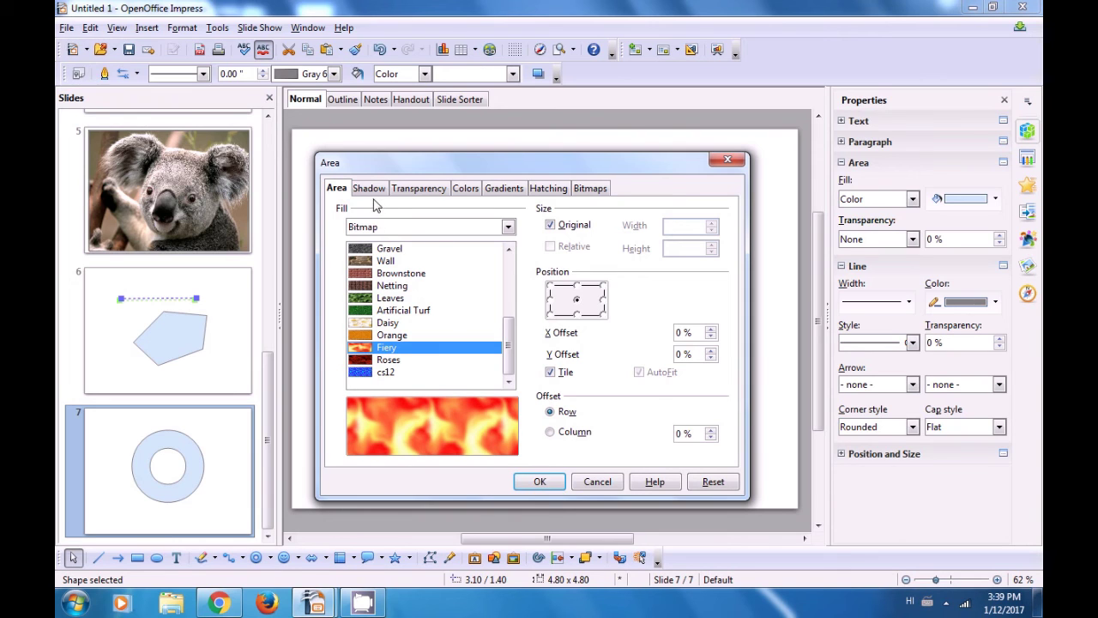
pyautogui.click(551, 288)
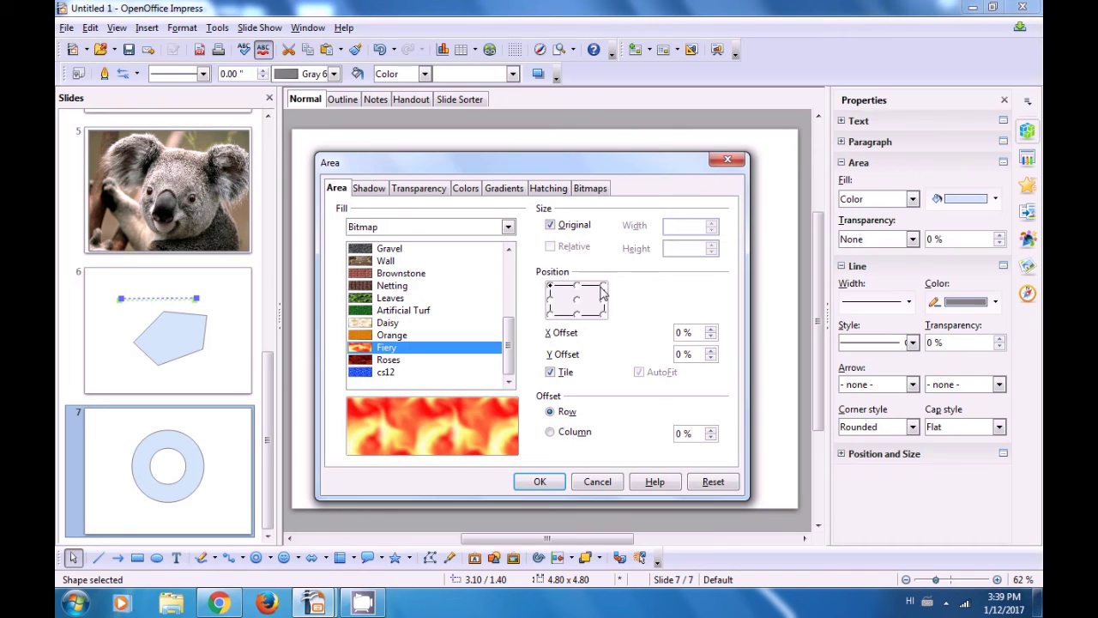
pyautogui.click(603, 287)
pyautogui.click(604, 314)
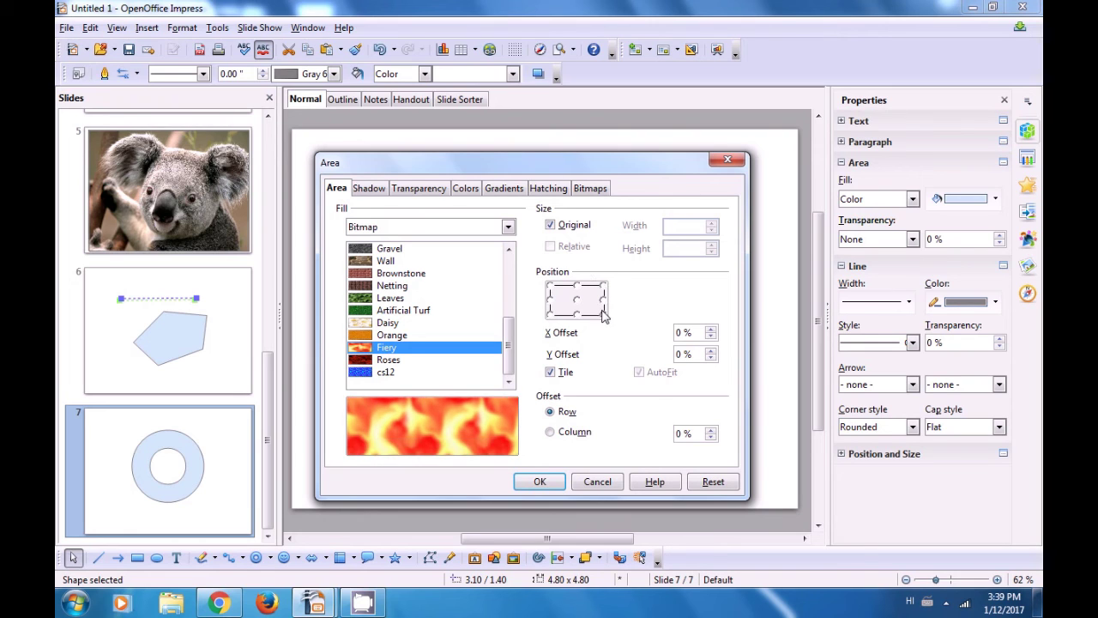
pyautogui.click(371, 189)
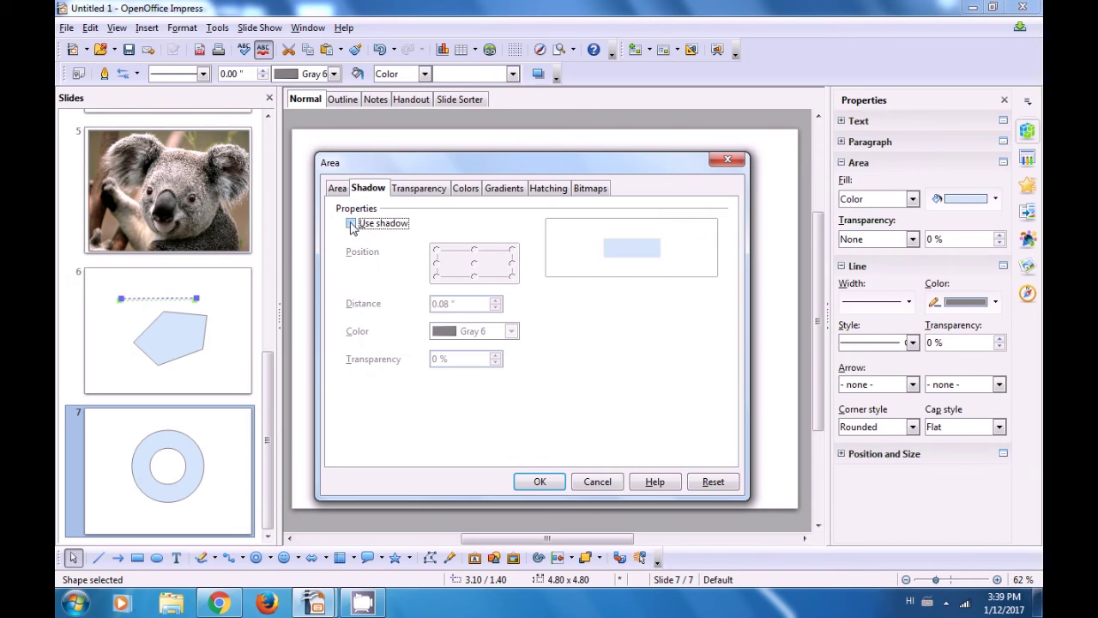
# Turn on a Gray 6 ring shadow at 0.14" distance, offset to the upper right
pyautogui.click(351, 224)
pyautogui.click(436, 277)
pyautogui.click(512, 276)
pyautogui.click(512, 250)
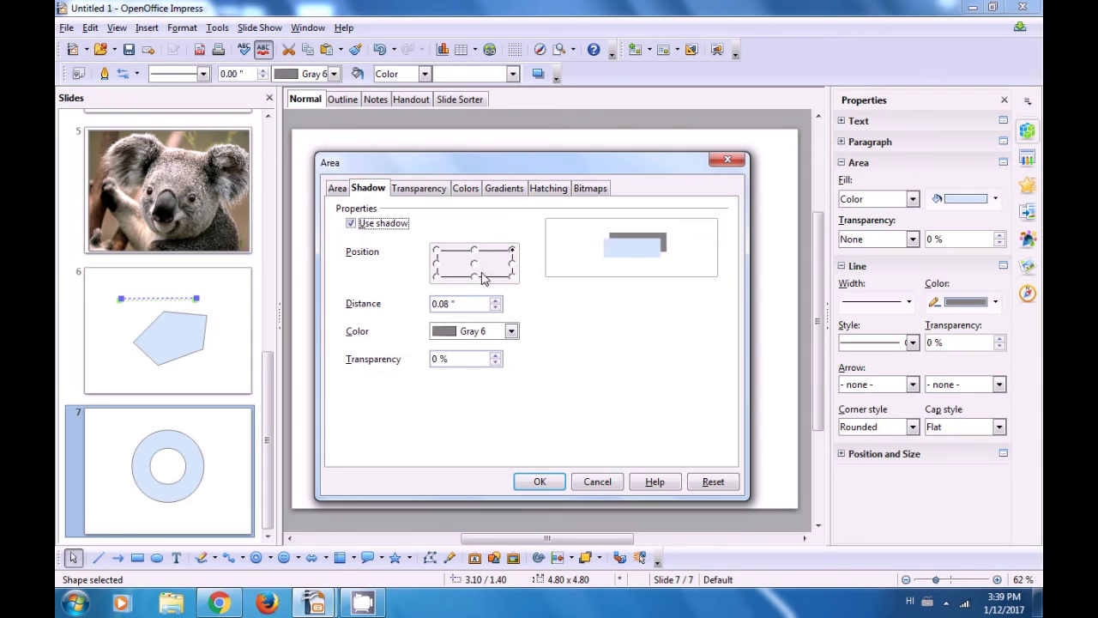
pyautogui.click(495, 301)
pyautogui.click(495, 300)
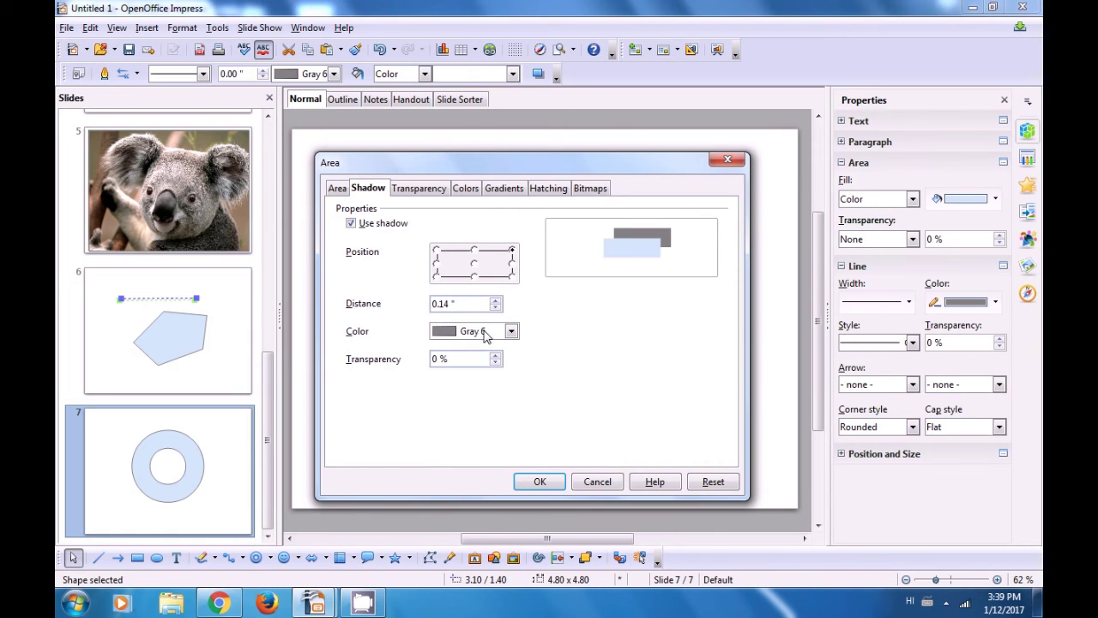
pyautogui.click(510, 331)
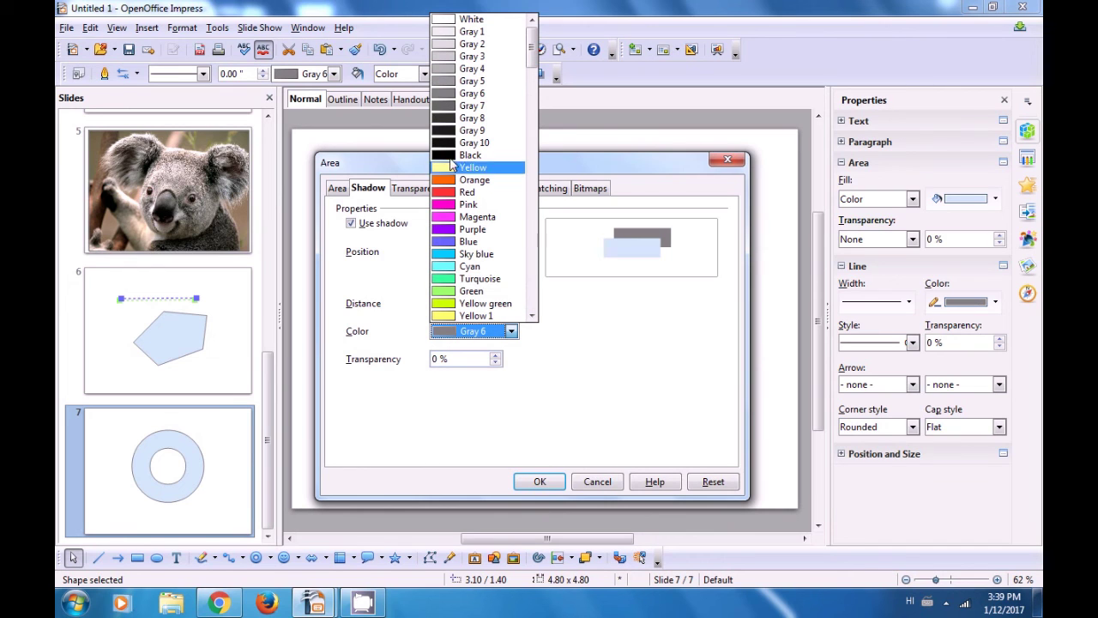
pyautogui.click(452, 94)
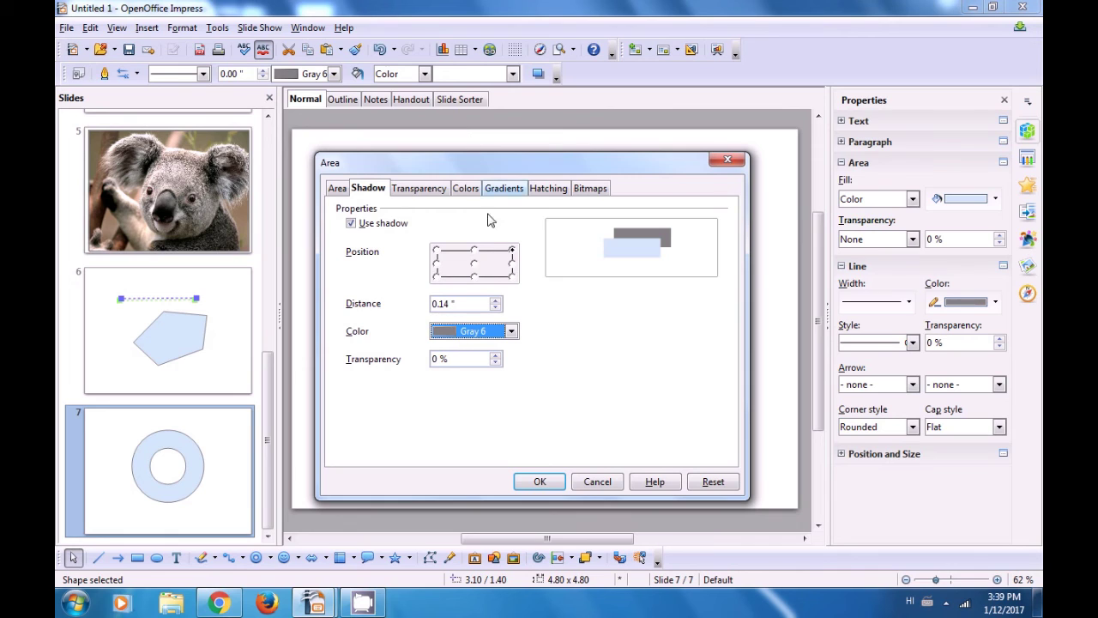
# Set the ring shadow's transparency to 15 %
pyautogui.click(495, 355)
pyautogui.click(495, 356)
pyautogui.click(495, 355)
pyautogui.click(496, 363)
pyautogui.click(496, 363)
pyautogui.click(496, 363)
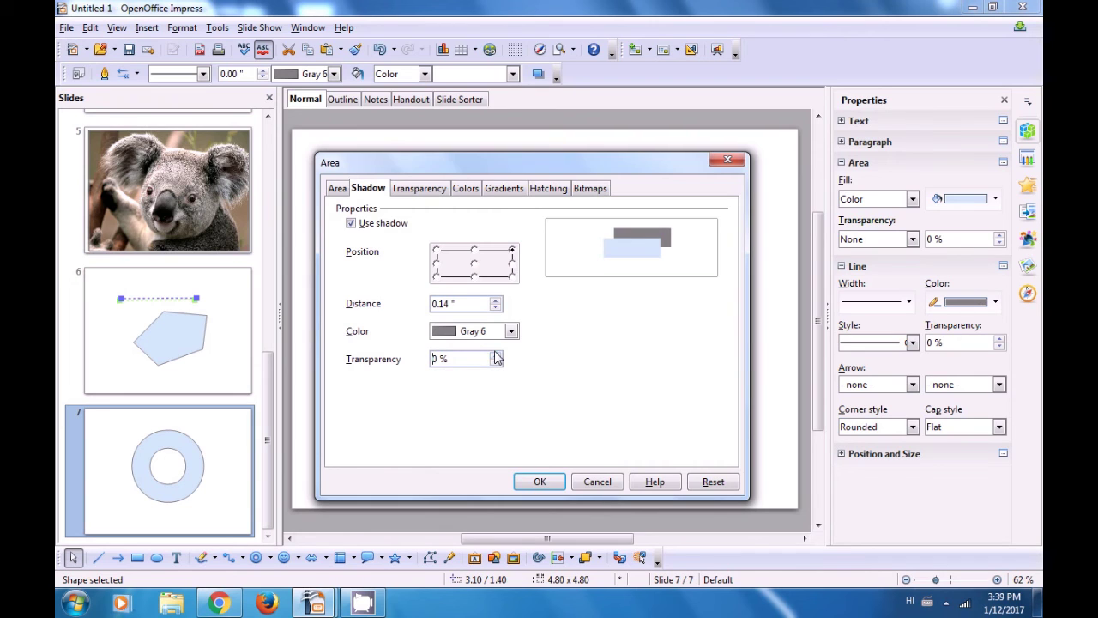
pyautogui.click(495, 355)
pyautogui.click(496, 355)
pyautogui.click(495, 356)
pyautogui.click(495, 355)
pyautogui.click(495, 355)
pyautogui.click(496, 363)
pyautogui.click(496, 363)
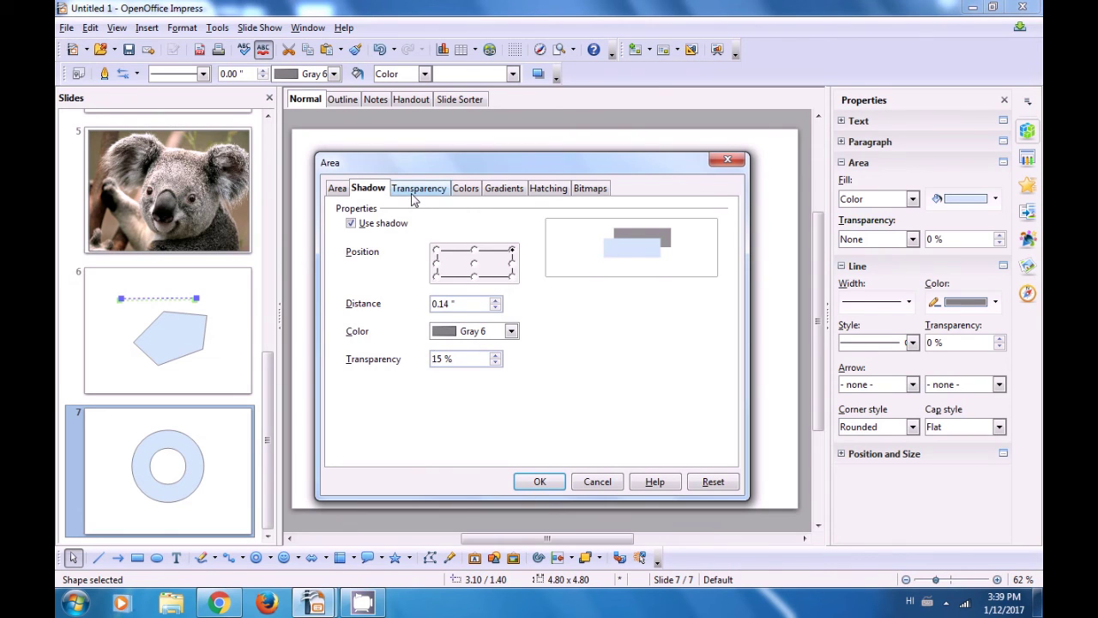
pyautogui.click(416, 189)
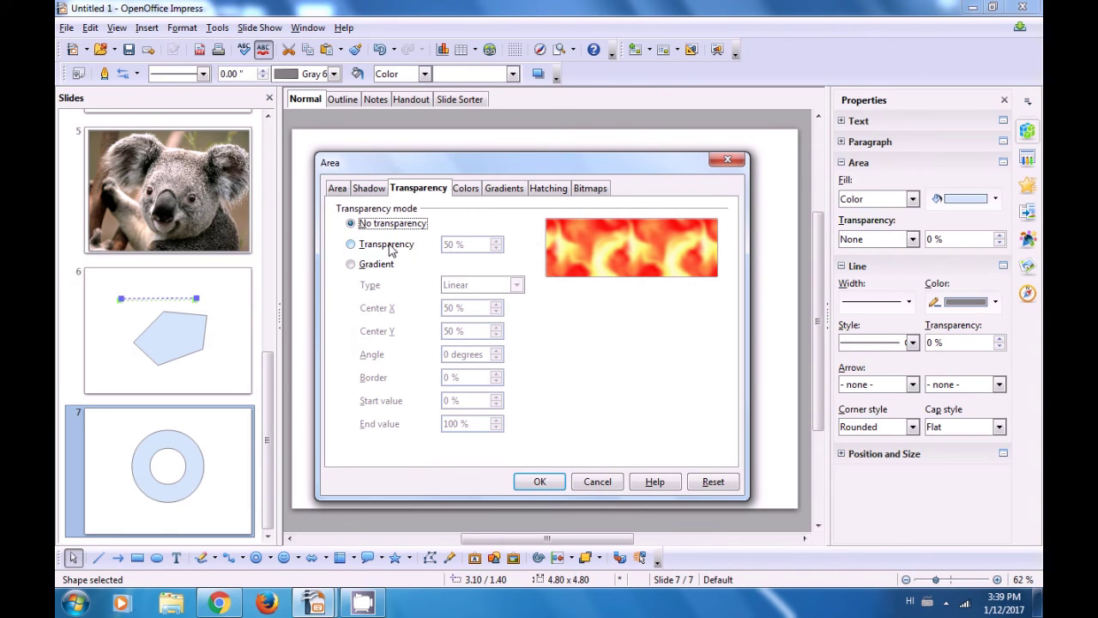
# Try a uniform transparency on the ring, adjusting it down and back up to 10 %
pyautogui.click(352, 245)
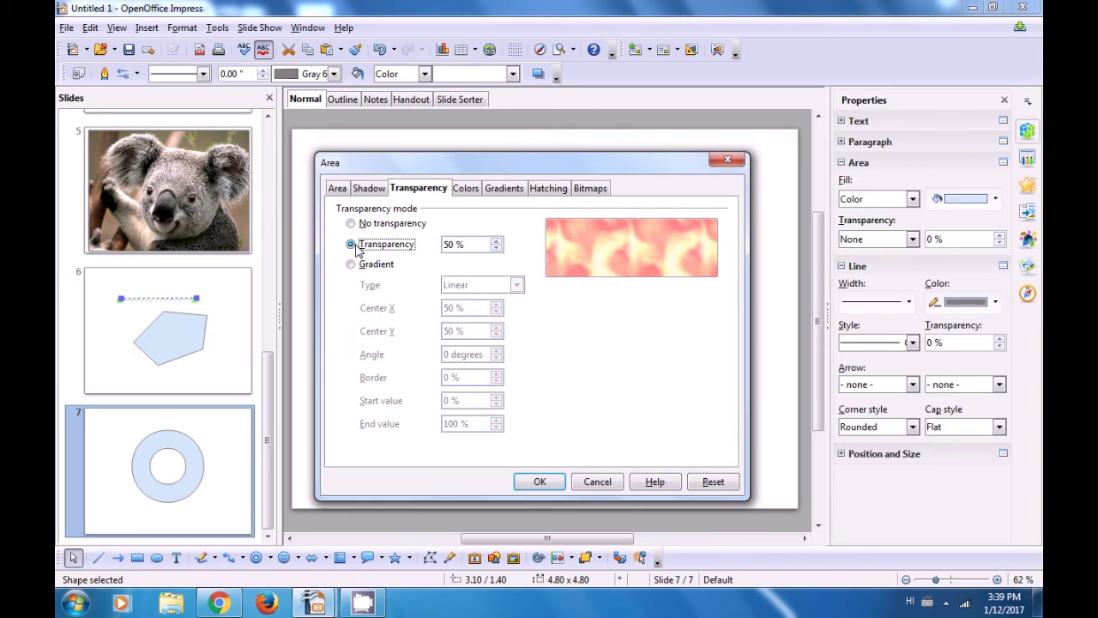
pyautogui.click(496, 248)
pyautogui.click(496, 248)
pyautogui.click(496, 248)
pyautogui.click(496, 248)
pyautogui.click(496, 248)
pyautogui.click(496, 248)
pyautogui.click(496, 248)
pyautogui.click(496, 248)
pyautogui.click(496, 248)
pyautogui.click(496, 242)
pyautogui.click(496, 242)
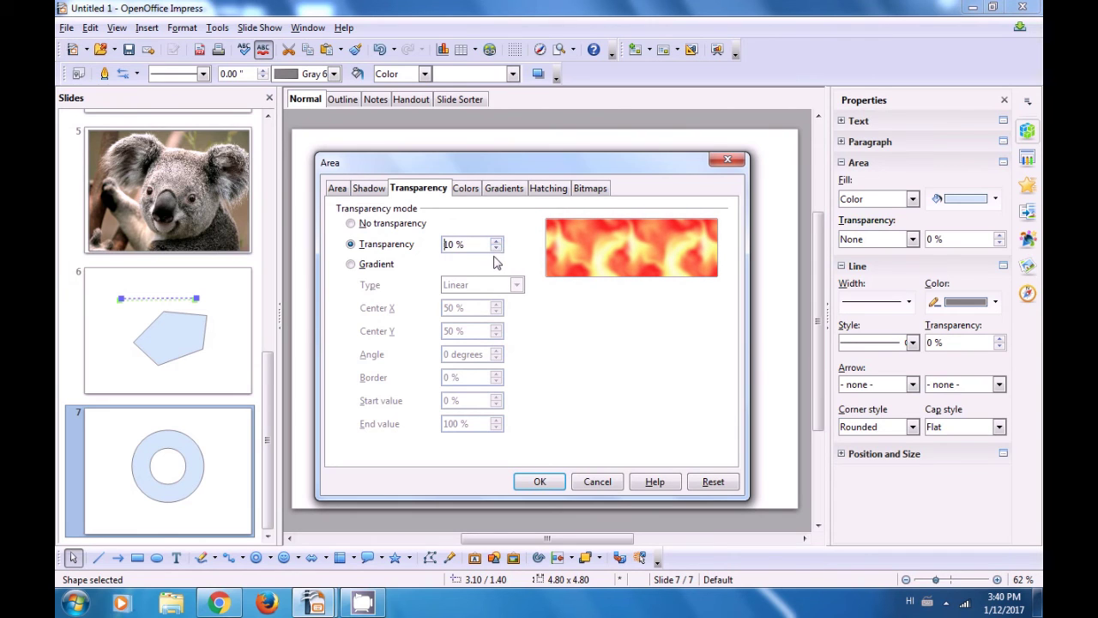
# Switch to a linear gradient transparency: angle 90°, border 25 %, start 0 %, end 55 %
pyautogui.click(352, 265)
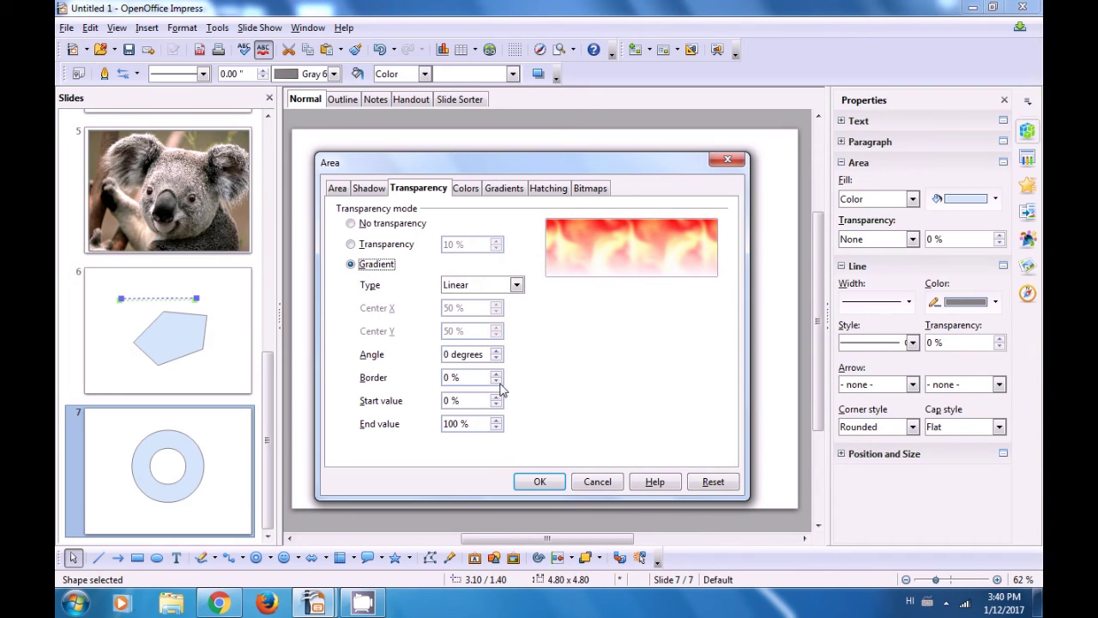
pyautogui.click(496, 351)
pyautogui.click(496, 351)
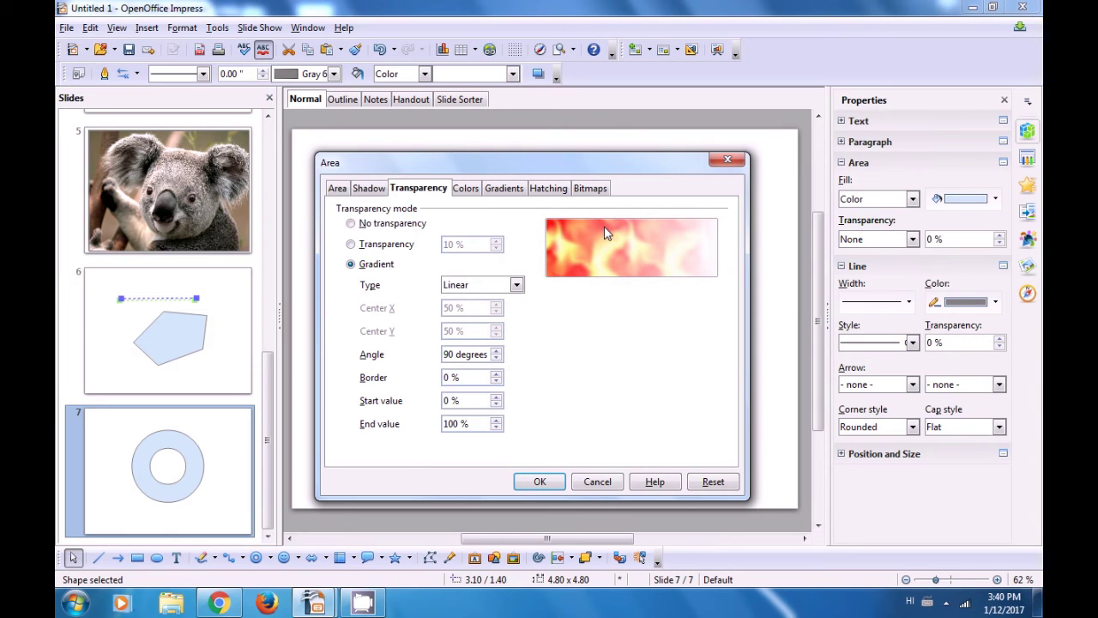
pyautogui.click(496, 374)
pyautogui.click(496, 374)
pyautogui.click(496, 375)
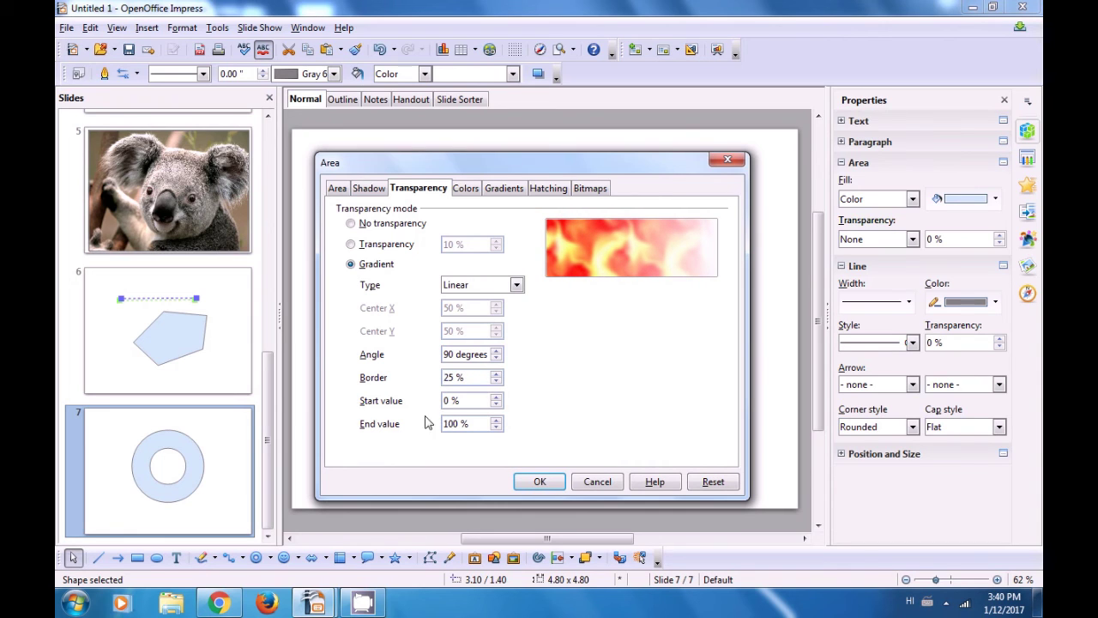
pyautogui.click(496, 420)
pyautogui.click(496, 428)
pyautogui.click(496, 428)
pyautogui.click(496, 427)
pyautogui.click(496, 428)
pyautogui.click(496, 427)
pyautogui.click(496, 428)
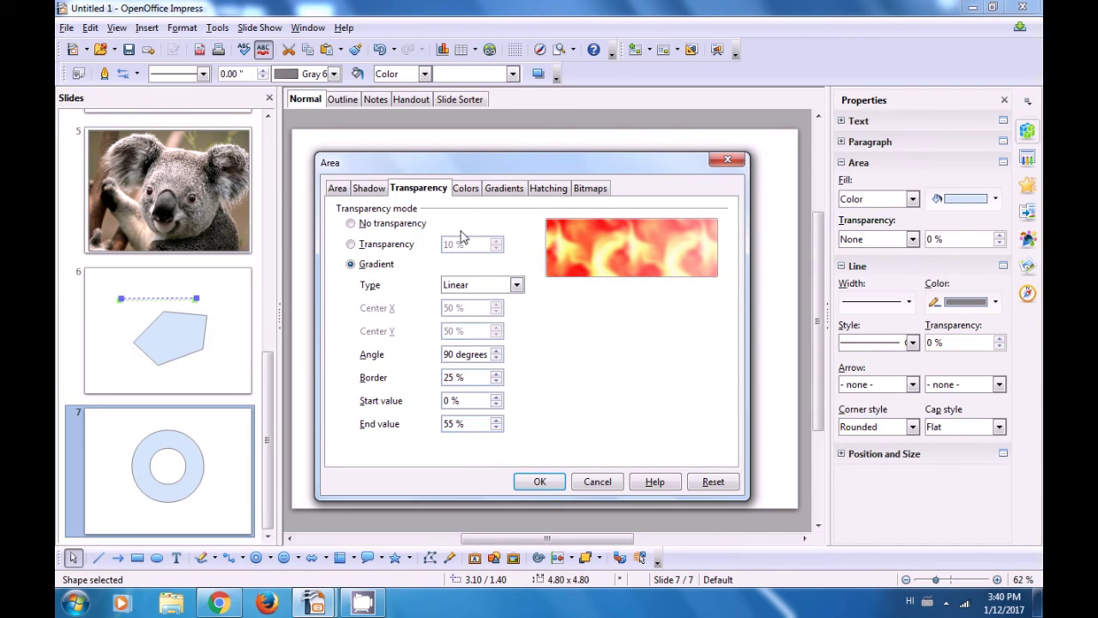
pyautogui.click(463, 192)
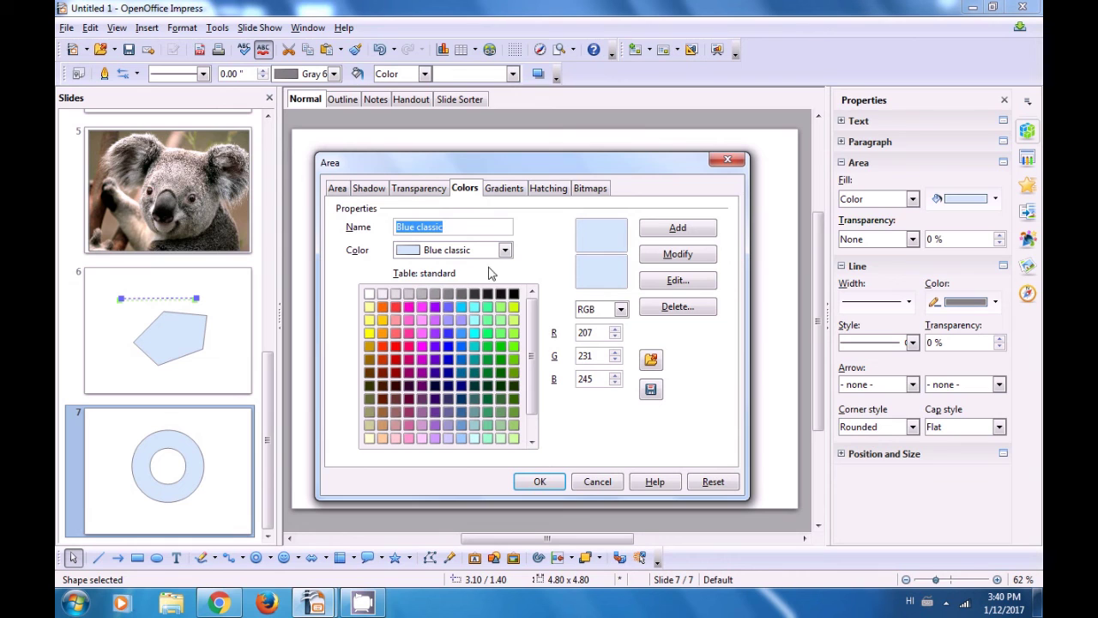
# Browse the Gradients, Hatching and Bitmaps fill lists, then return to Area with Bitmap fill set to Blank
pyautogui.click(501, 190)
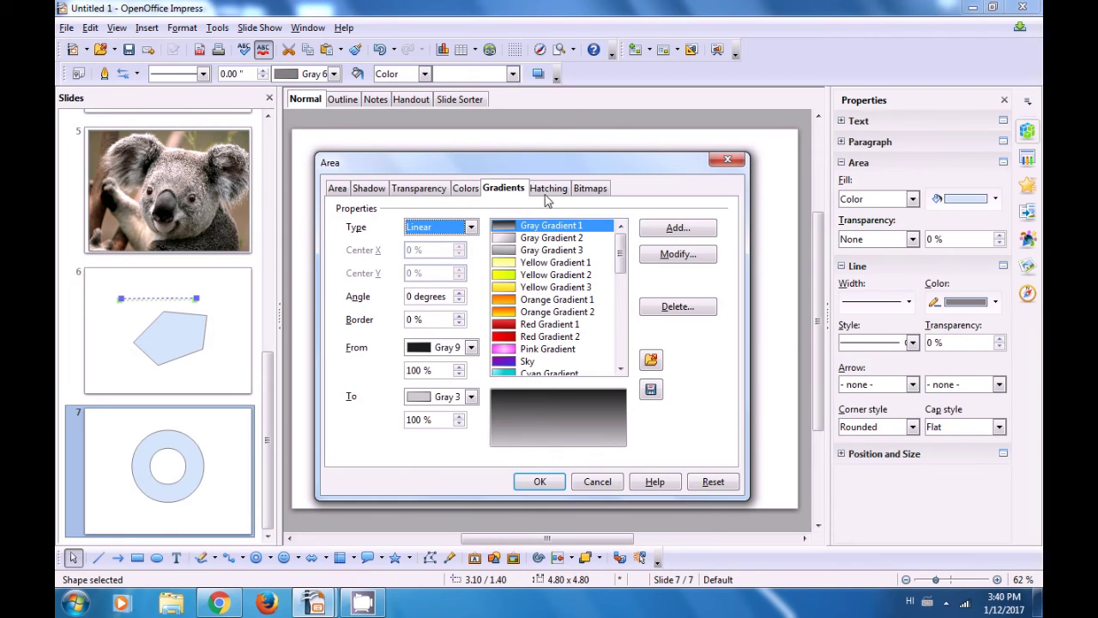
pyautogui.click(547, 195)
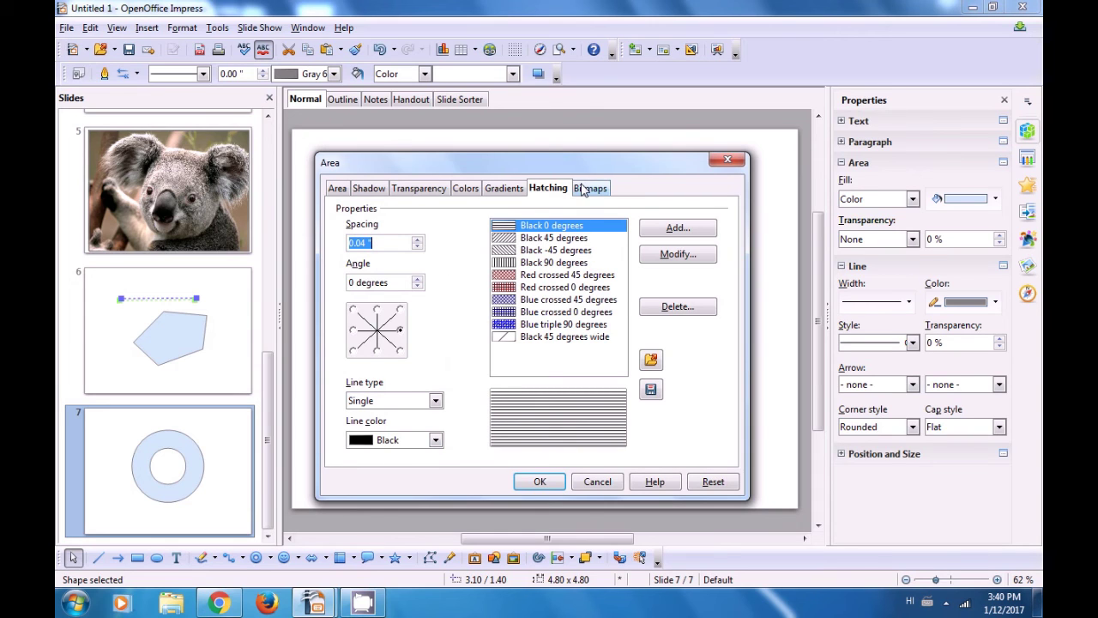
pyautogui.click(590, 188)
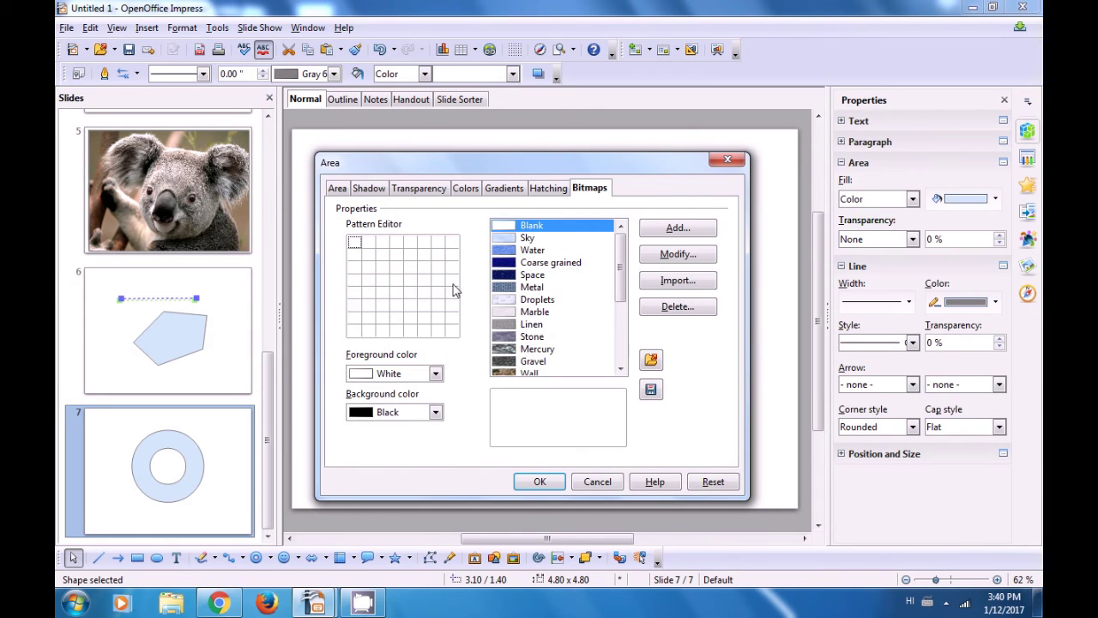
pyautogui.click(334, 190)
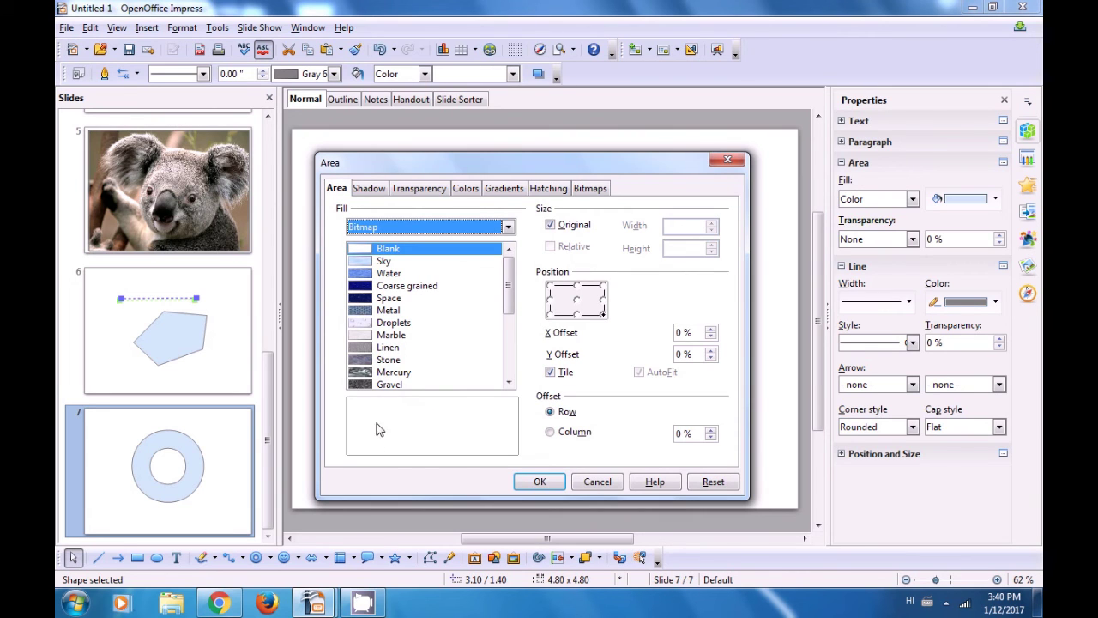
# Confirm the Area dialog, then deselect, reselect and rotation-toggle the ring to check its new look
pyautogui.click(531, 482)
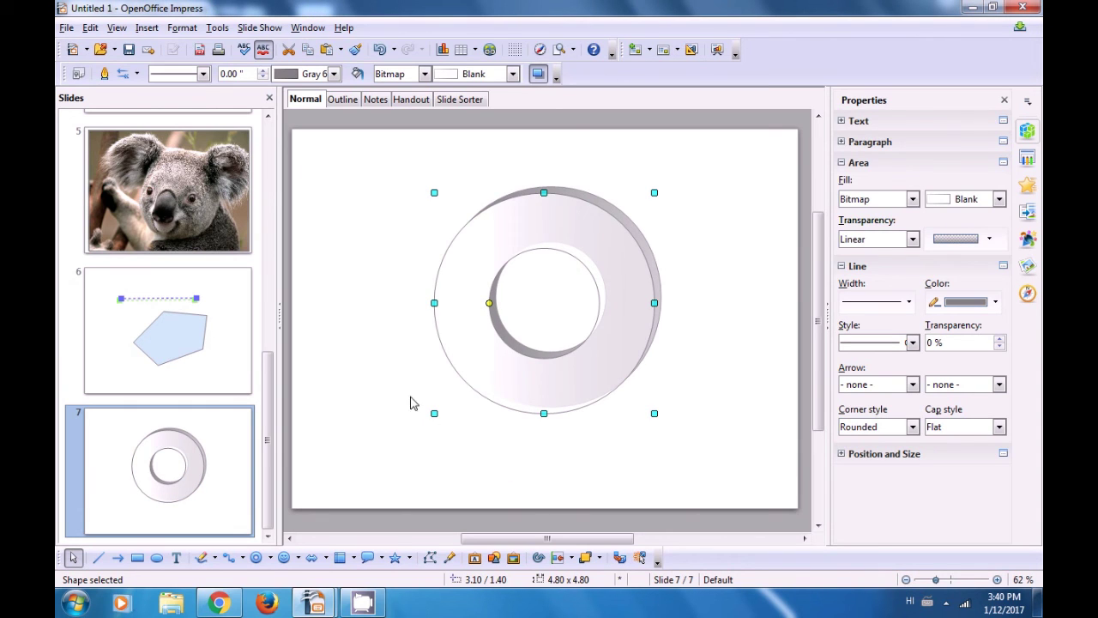
pyautogui.click(396, 367)
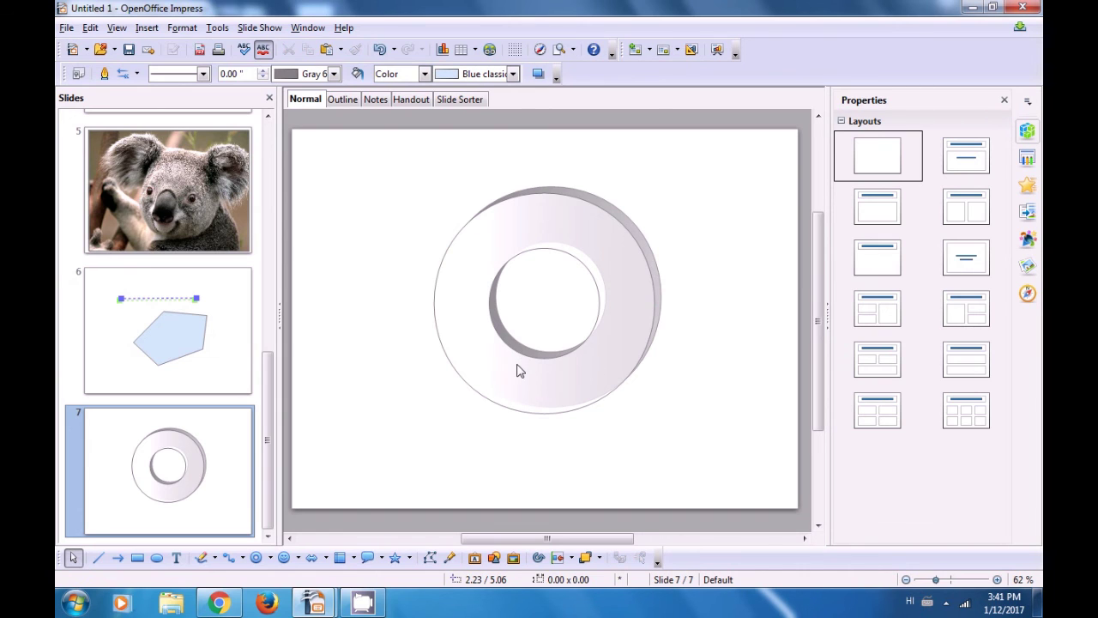
pyautogui.click(618, 286)
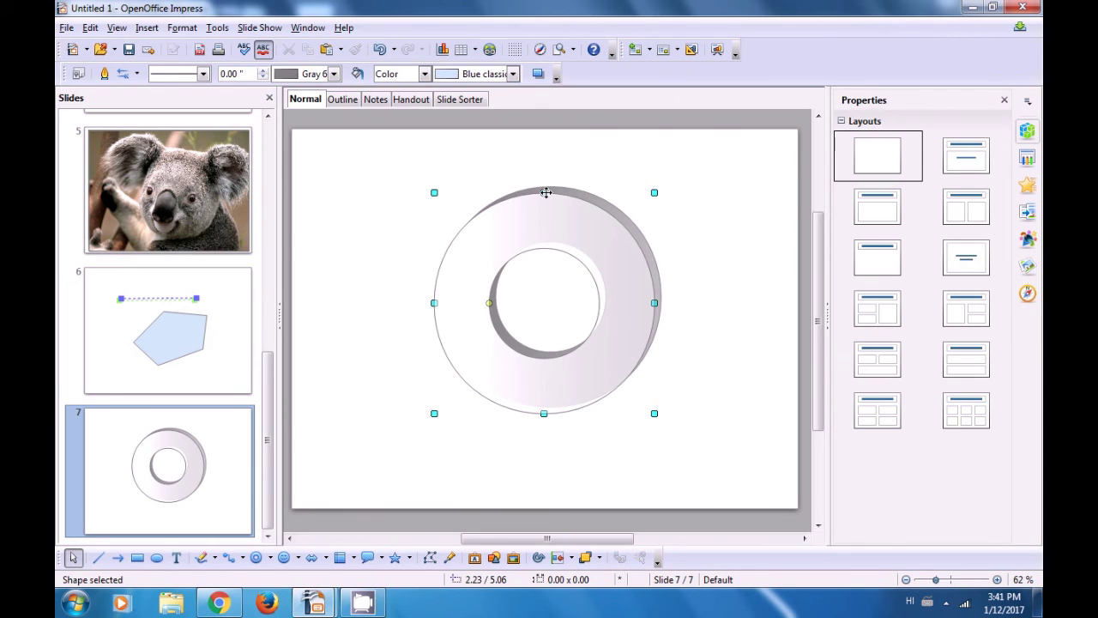
pyautogui.click(711, 250)
pyautogui.click(713, 251)
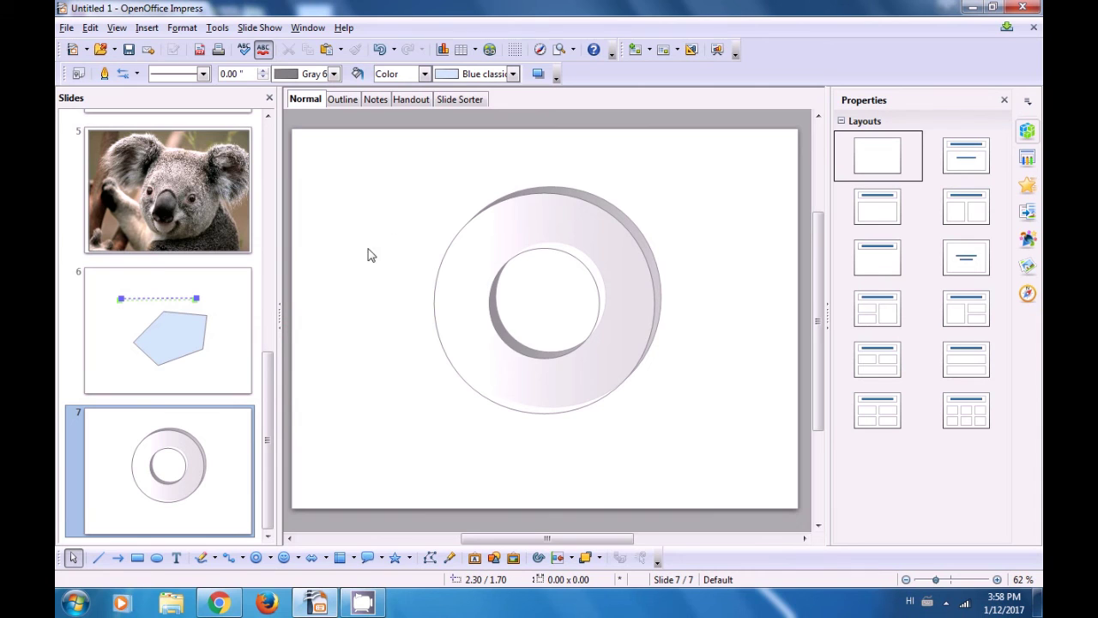
# Insert slide 8 after slide 7 with the title-and-content layout and place the cursor in its body text
pyautogui.rightClick(233, 435)
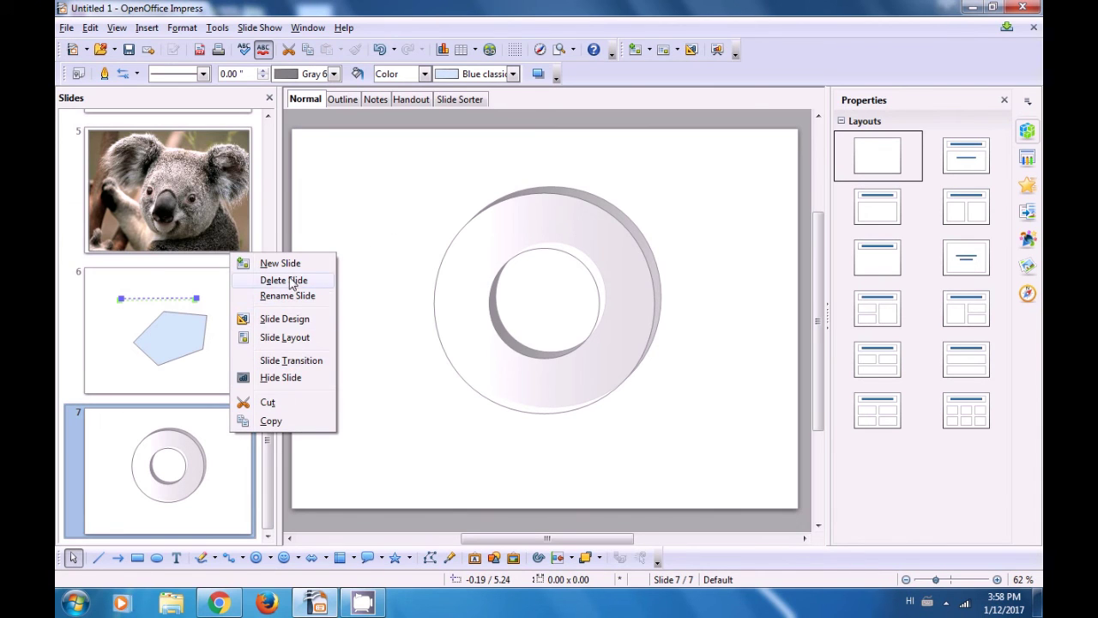
pyautogui.click(292, 266)
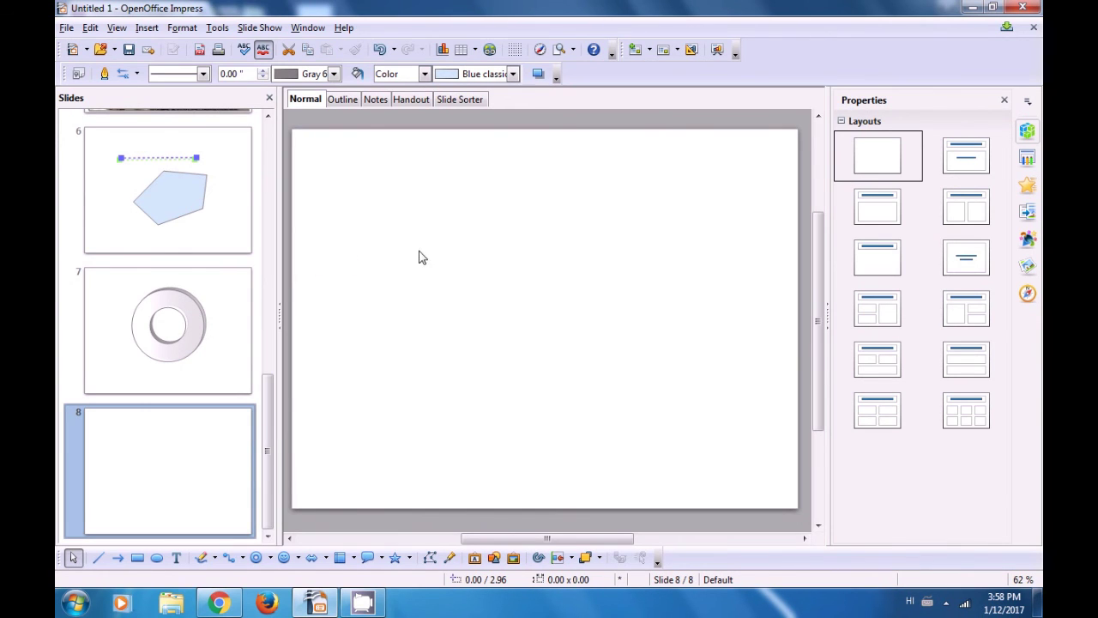
pyautogui.click(968, 154)
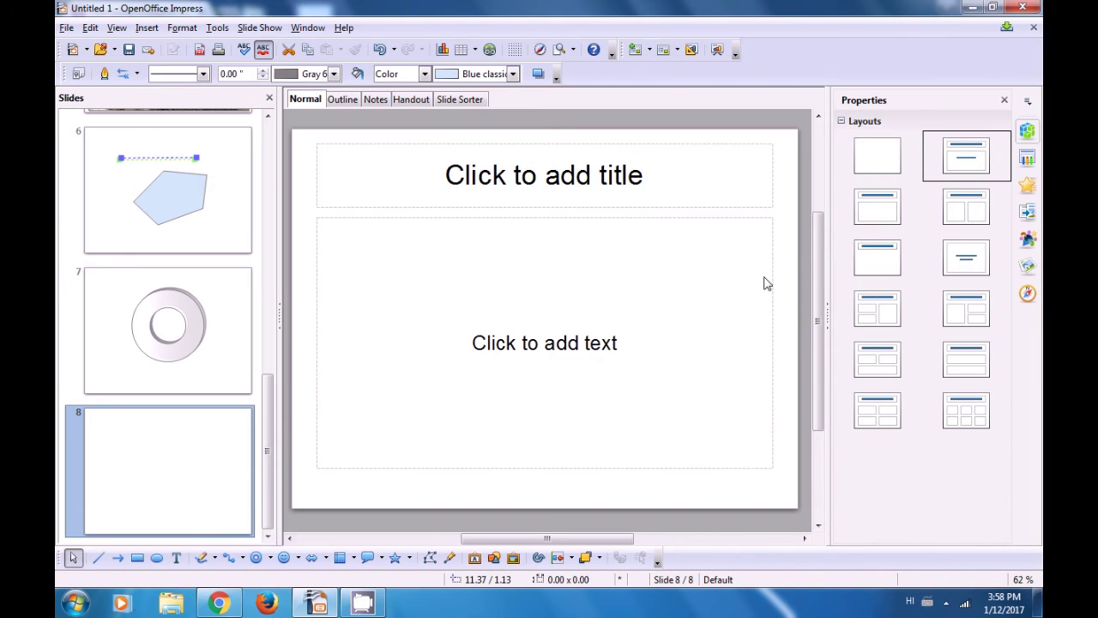
pyautogui.click(530, 343)
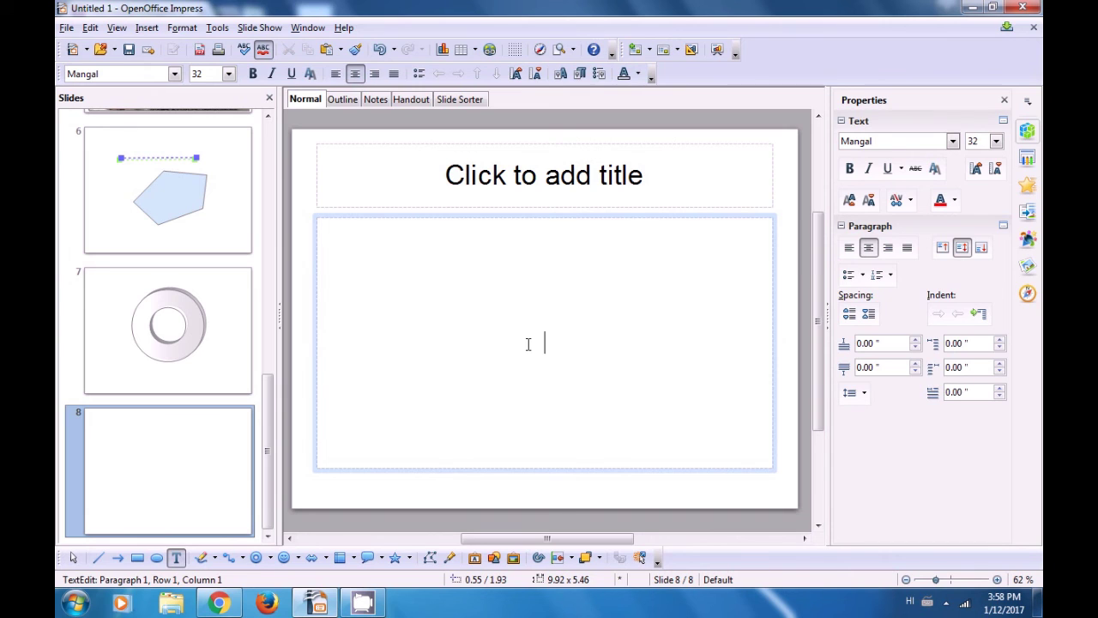
# Type 'currenci softwere exter' into slide 8's body text placeholder
pyautogui.write('currenc')
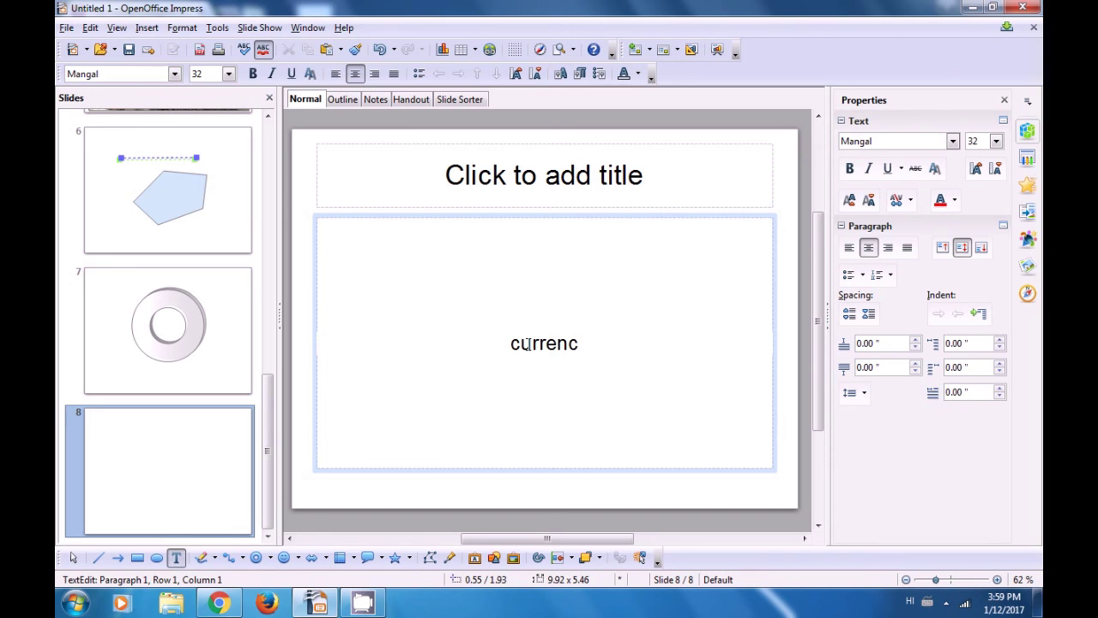
pyautogui.write('i ')
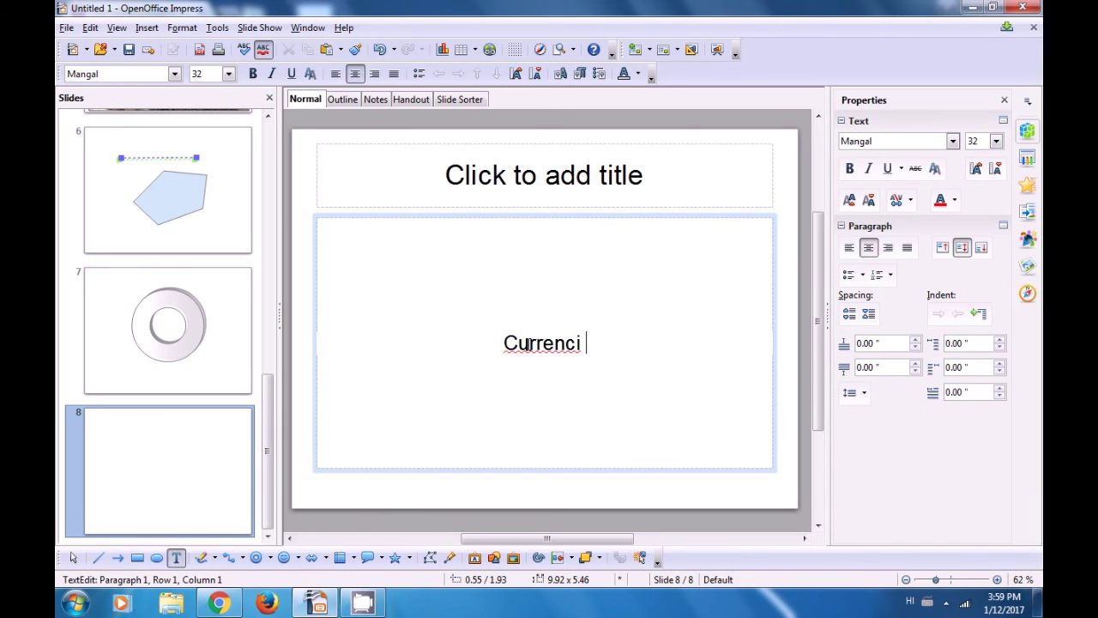
pyautogui.write('soft')
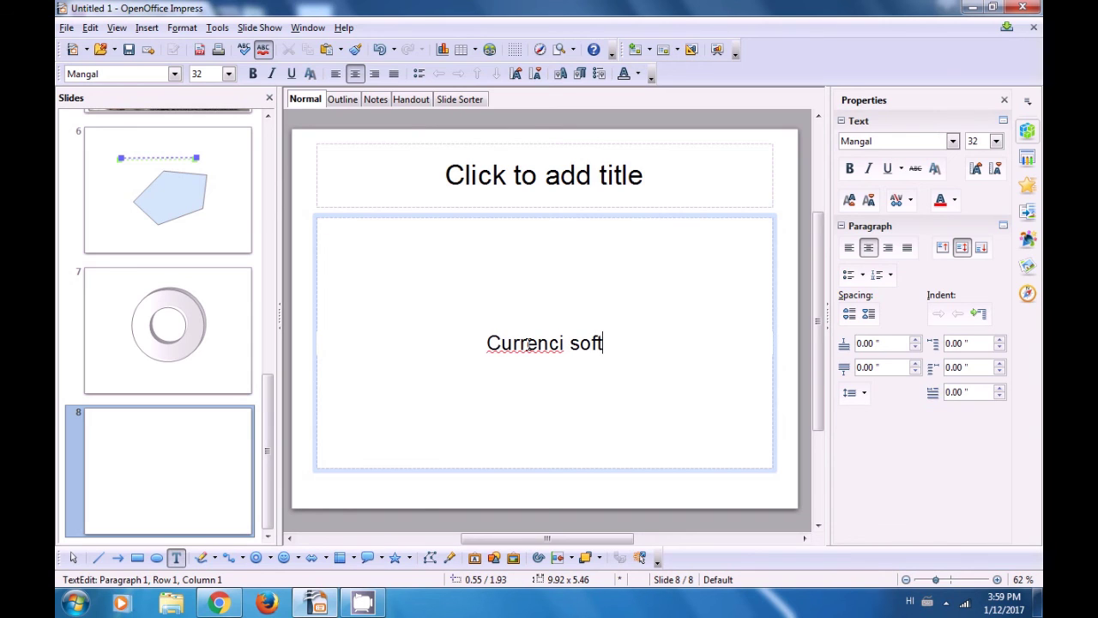
pyautogui.write('w')
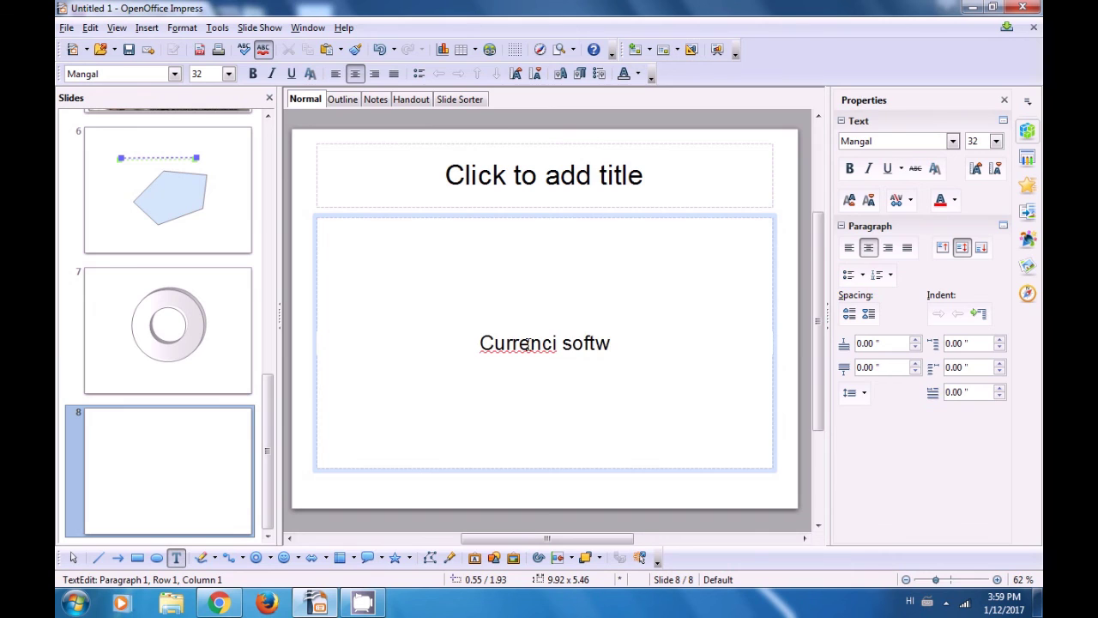
pyautogui.write('ere ')
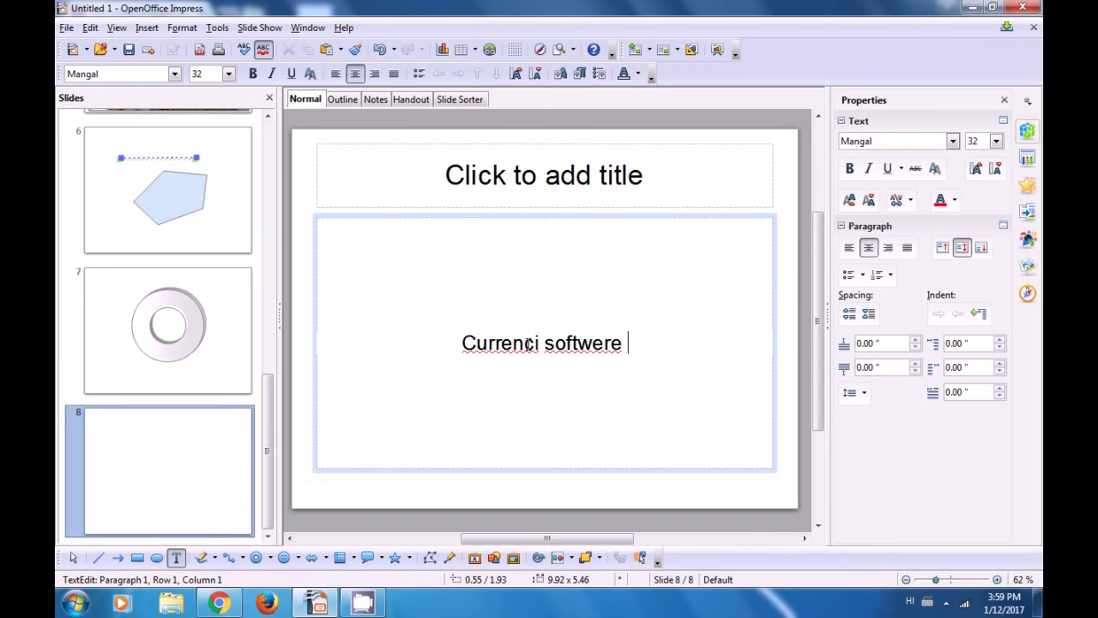
pyautogui.write('exter')
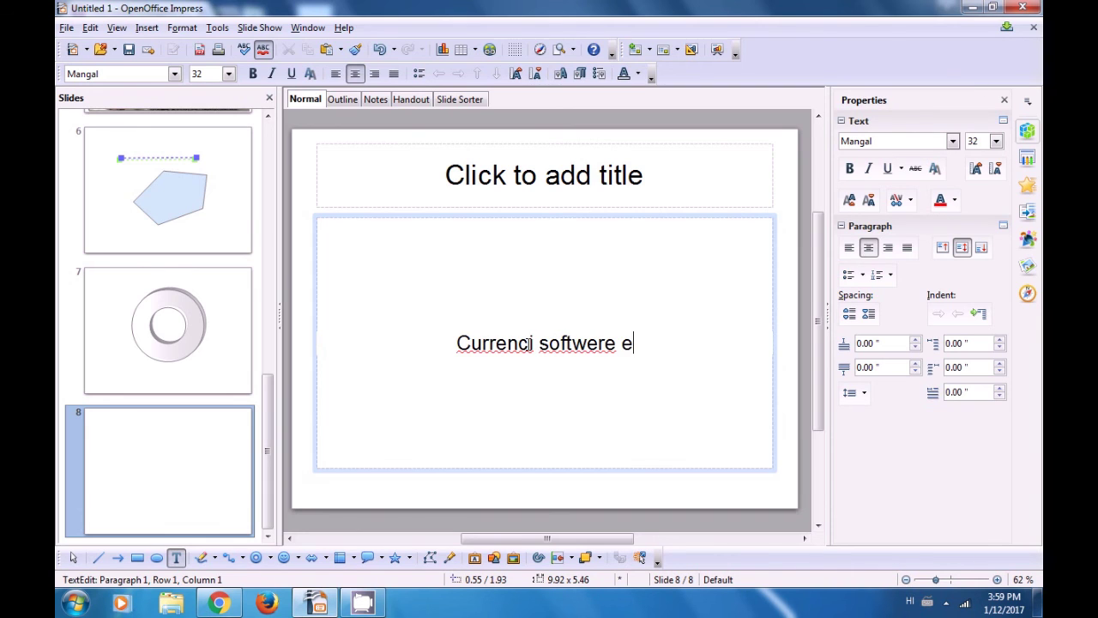
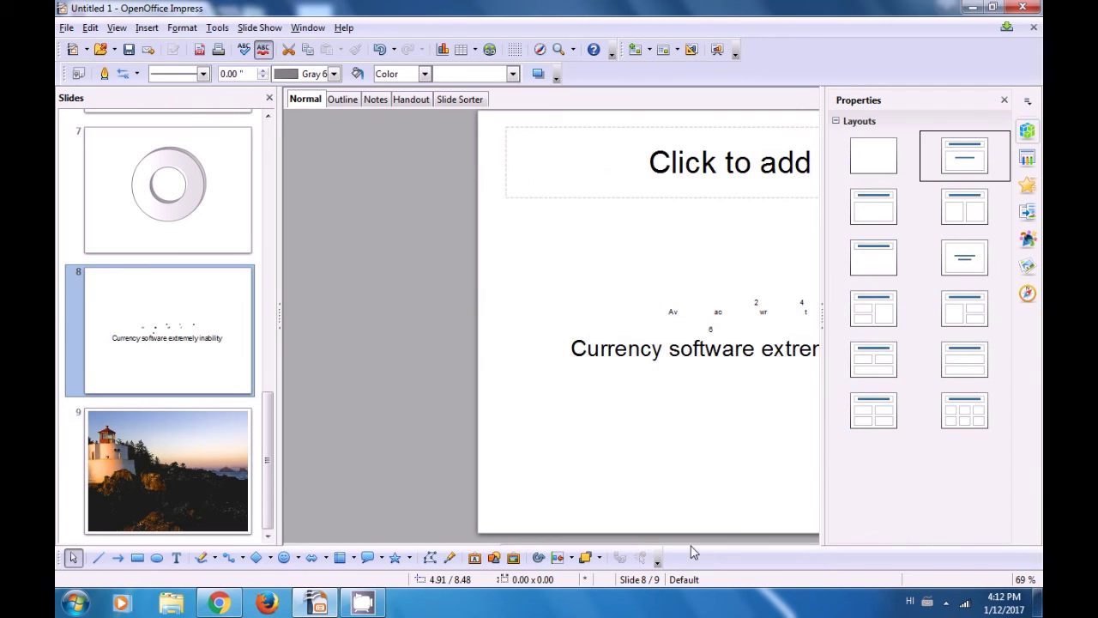
# Scroll the slide view back and forth, then reveal the hidden system tray icons
pyautogui.moveTo(632, 527); pyautogui.dragTo(713, 529)
pyautogui.scroll(-1, 791, 524)
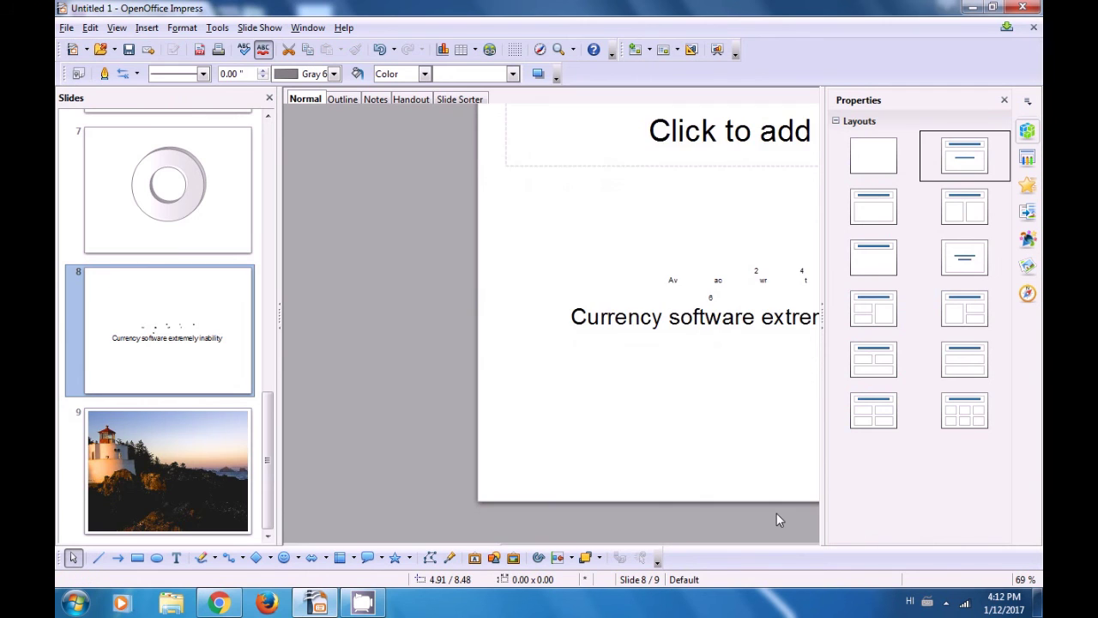
pyautogui.scroll(2, 780, 515)
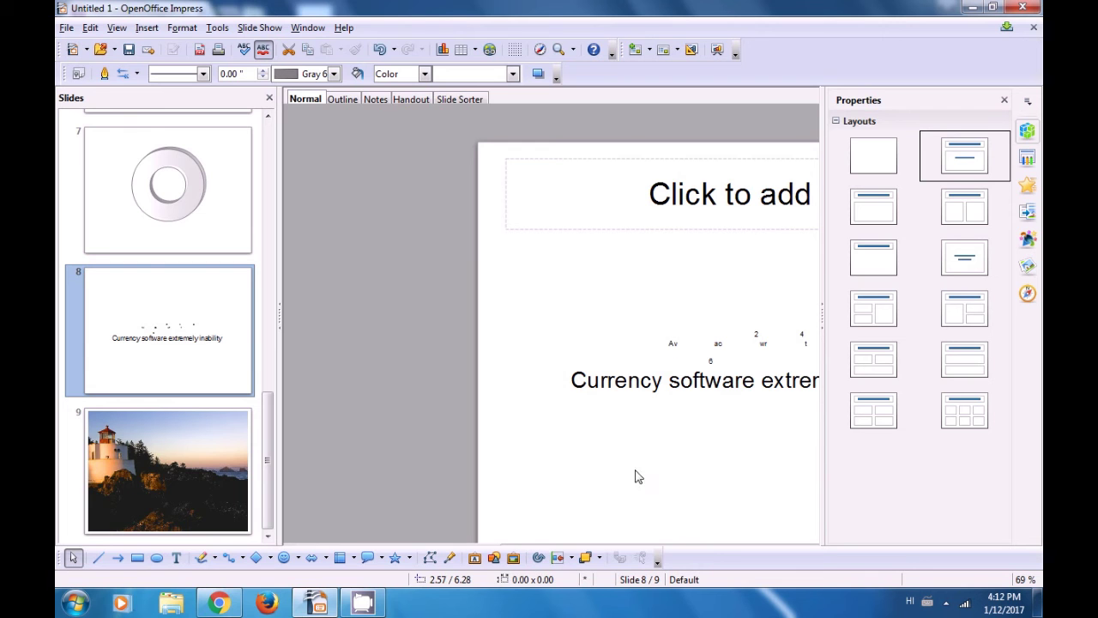
pyautogui.click(946, 602)
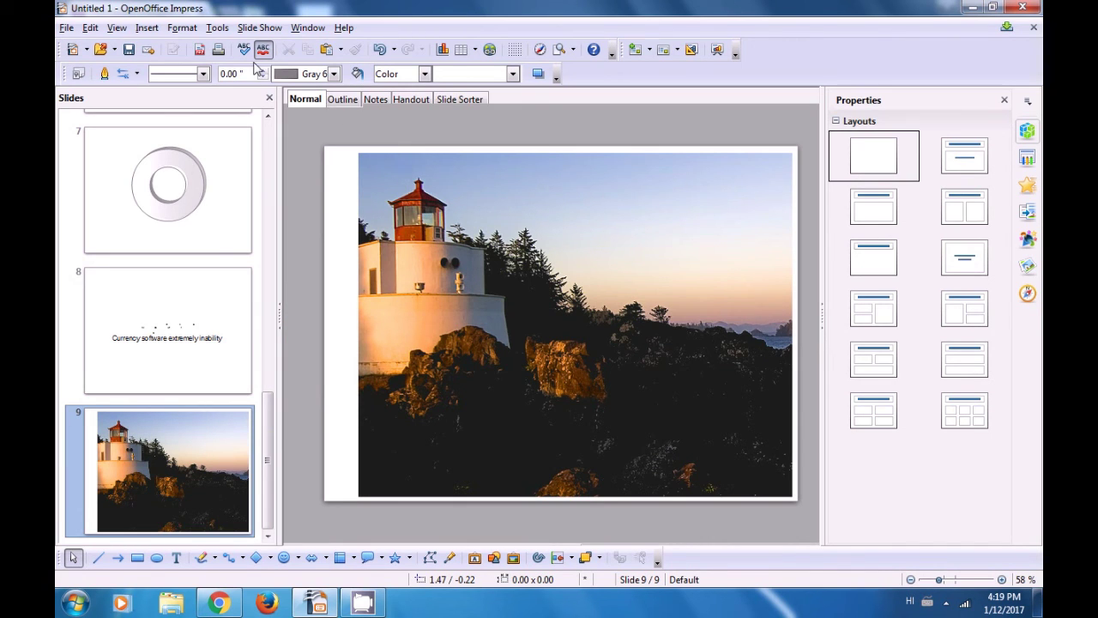
# Launch Minimize Presentation from the Tools menu
pyautogui.click(218, 27)
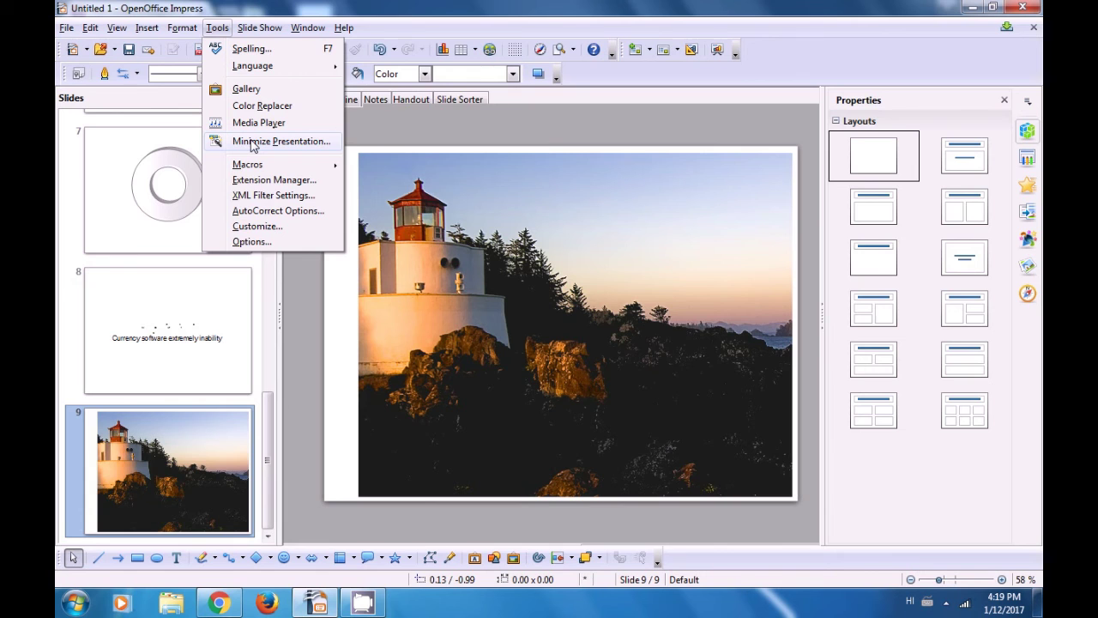
pyautogui.click(252, 143)
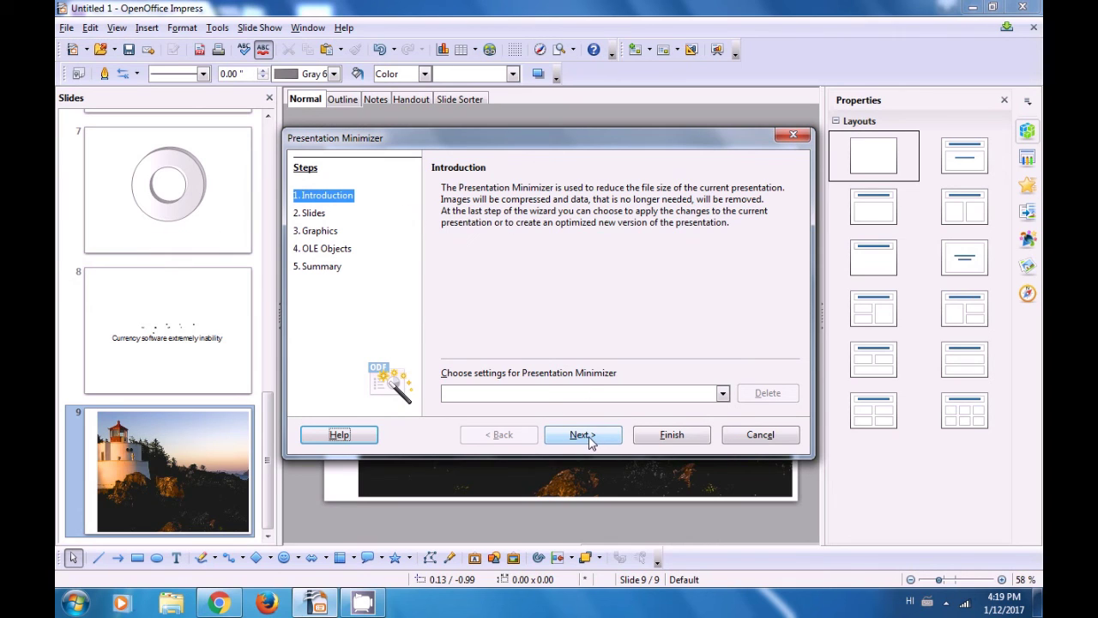
# Choose the 'Screen optimized (smallest file size)' preset with lossless picture compression, reaching the OLE Objects step
pyautogui.click(723, 394)
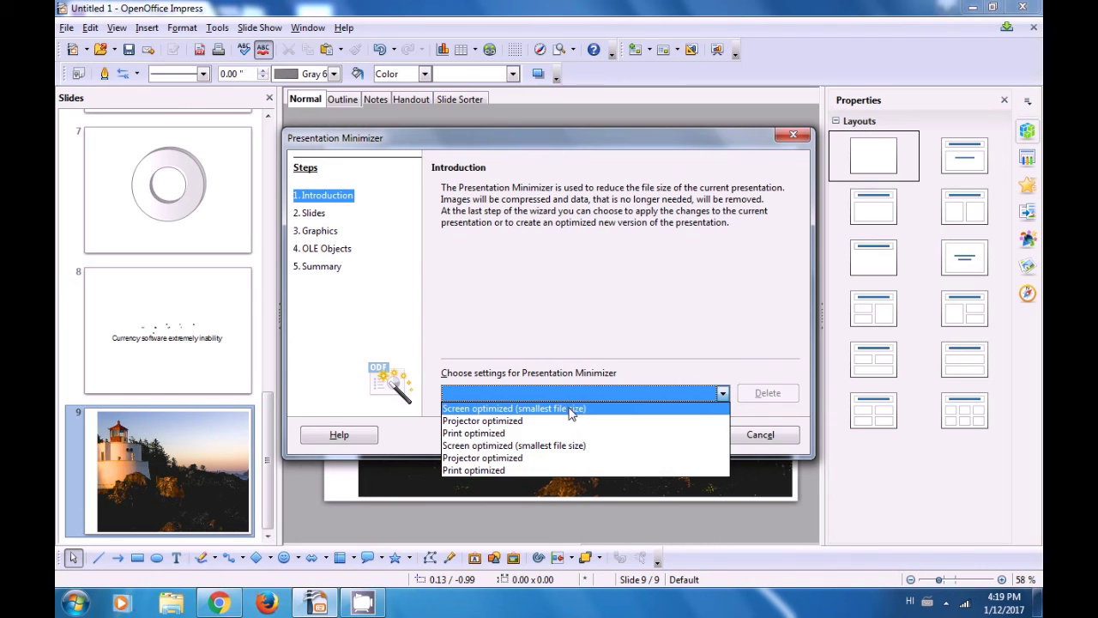
pyautogui.click(568, 409)
pyautogui.click(581, 436)
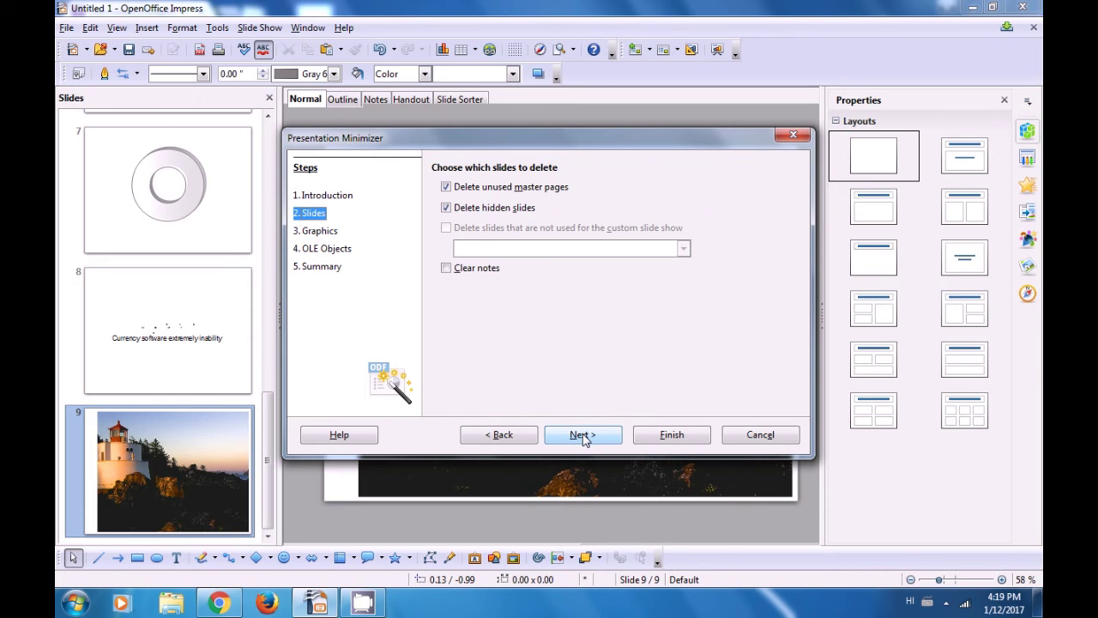
pyautogui.click(582, 436)
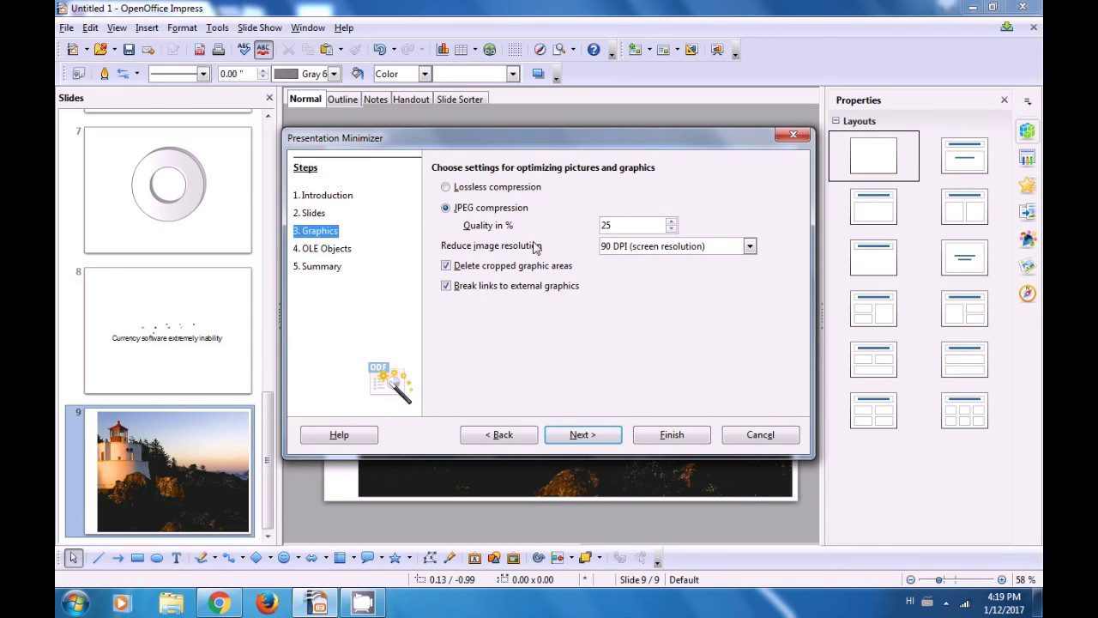
pyautogui.click(452, 188)
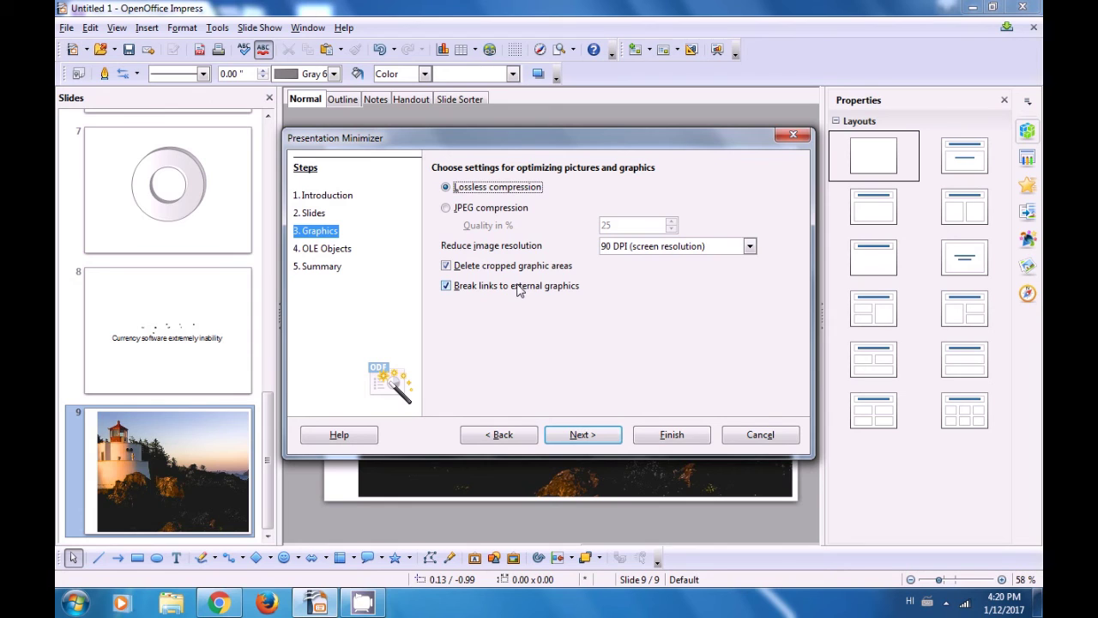
pyautogui.click(585, 436)
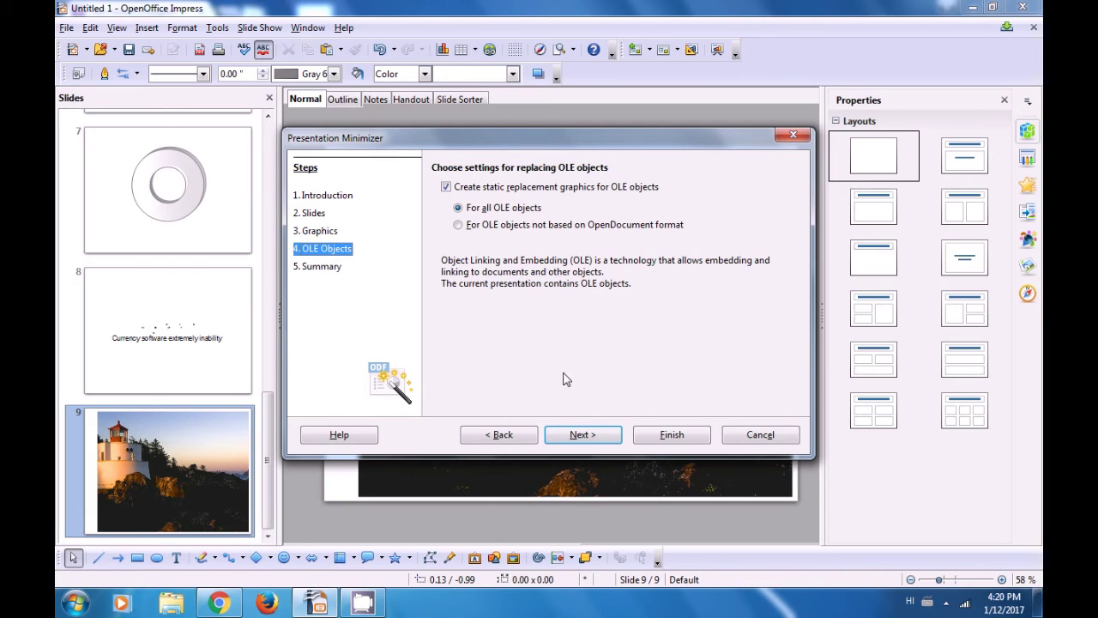
# On the Summary step, select 'Duplicate presentation before applying changes' and finish
pyautogui.click(572, 436)
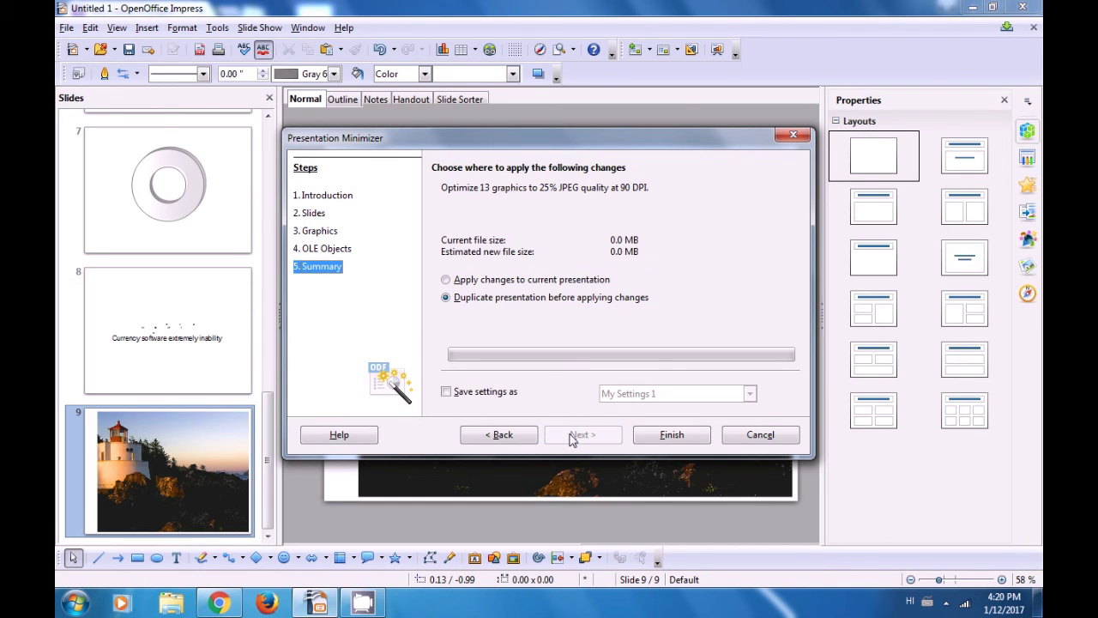
pyautogui.click(447, 280)
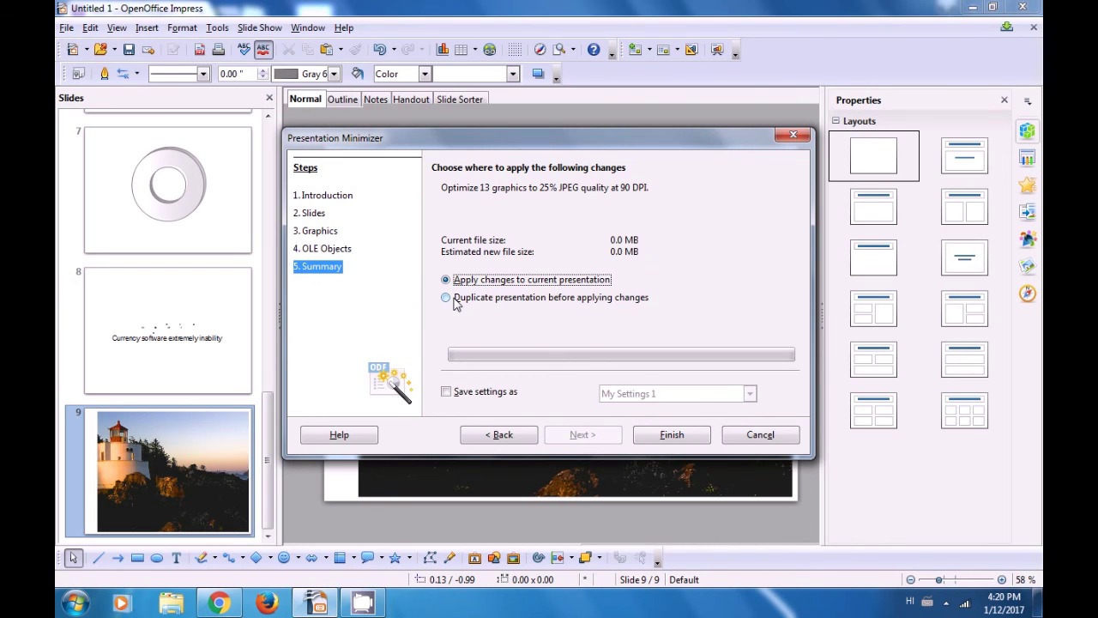
pyautogui.click(448, 301)
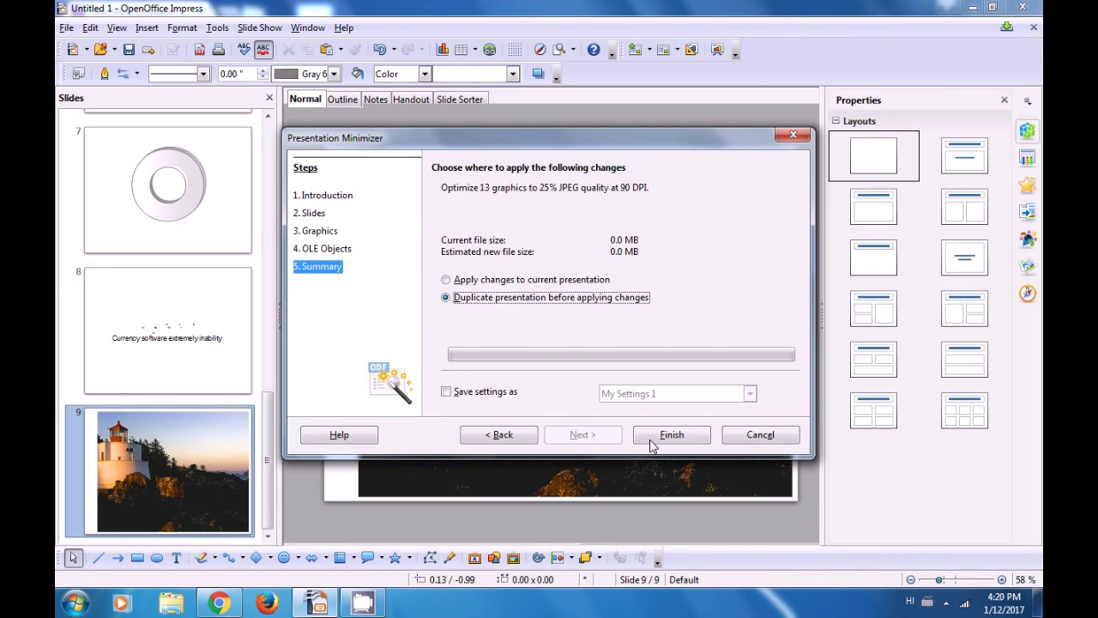
pyautogui.click(677, 437)
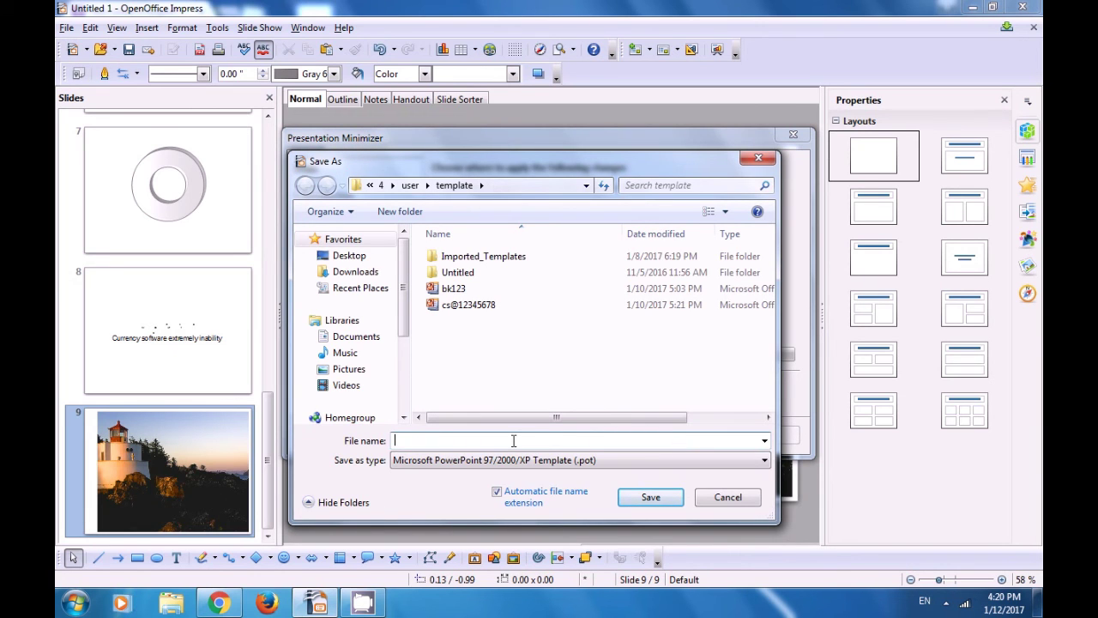
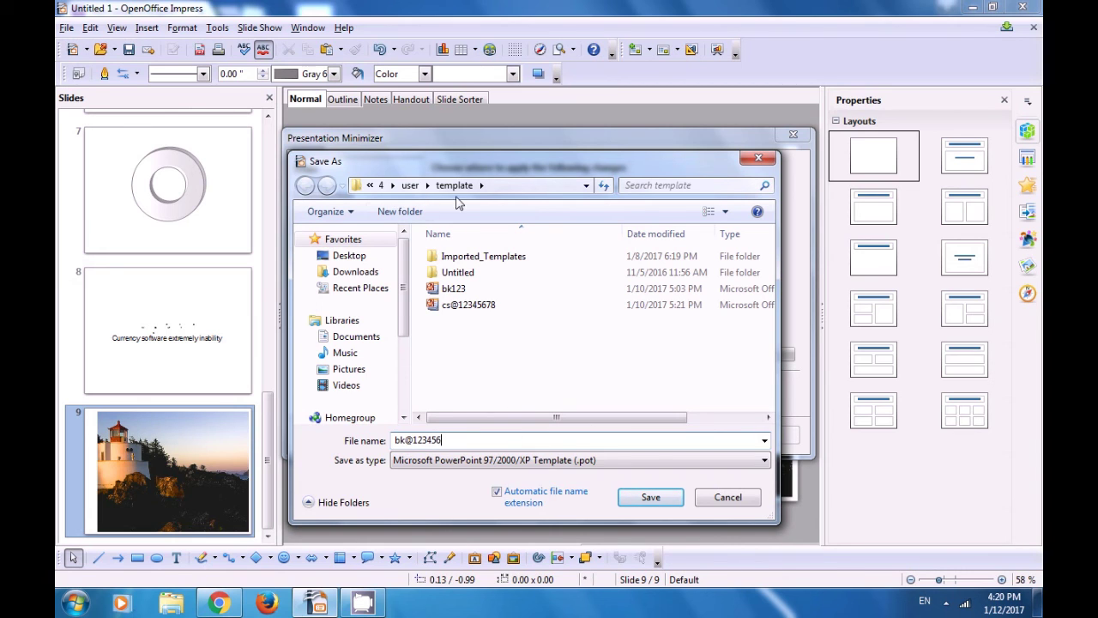
pyautogui.click(351, 337)
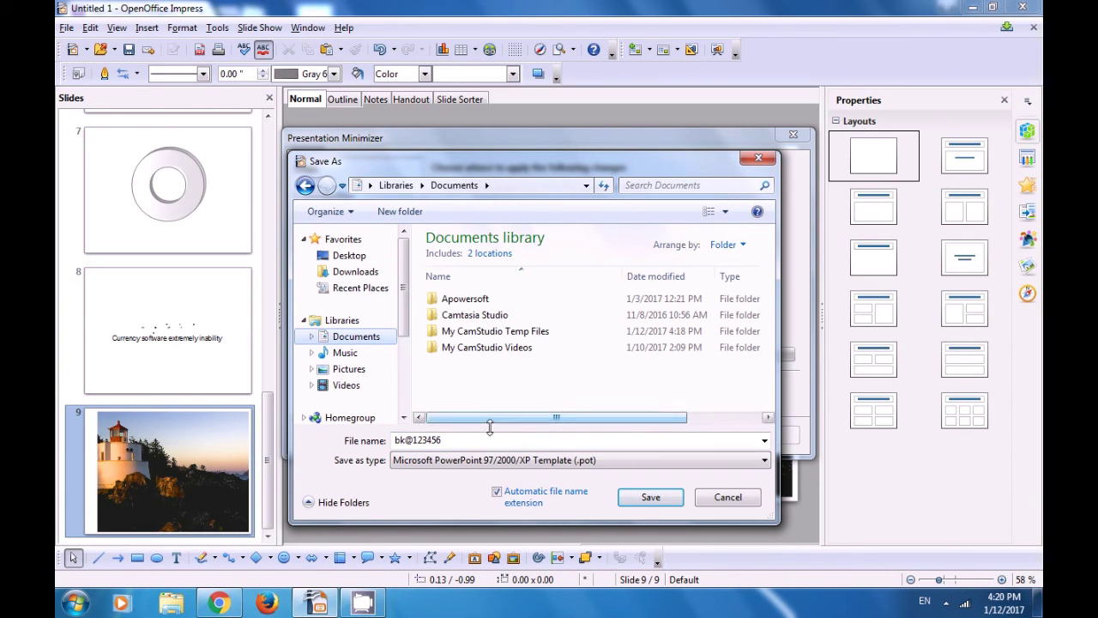
pyautogui.click(643, 504)
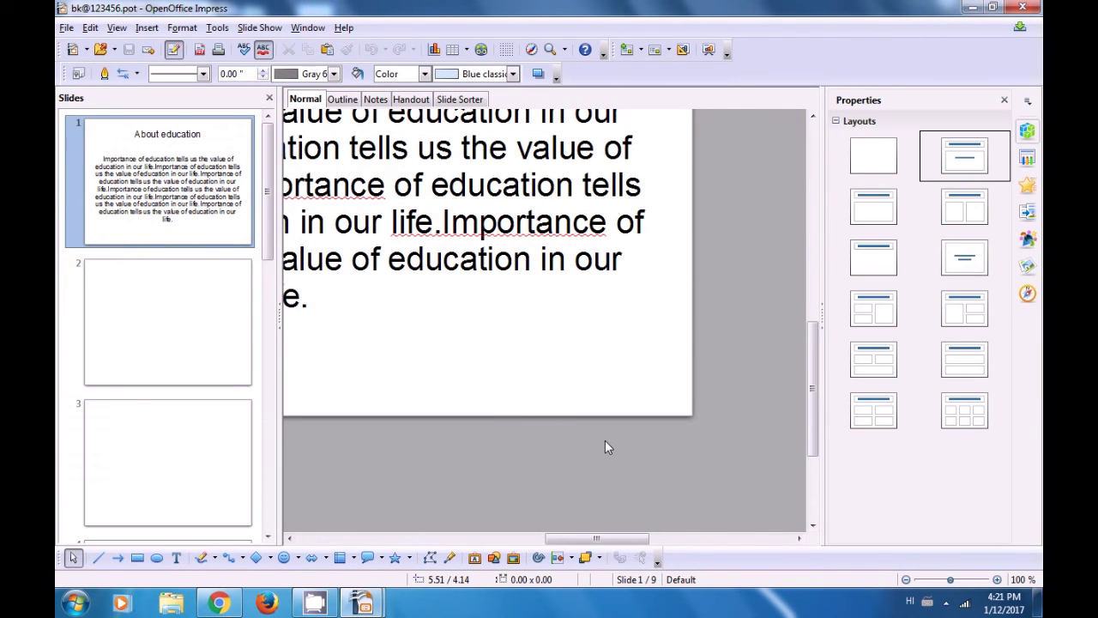
# Zoom to about 62% and adjust the scrollbars so the whole 'About education' slide shows
pyautogui.click(936, 581)
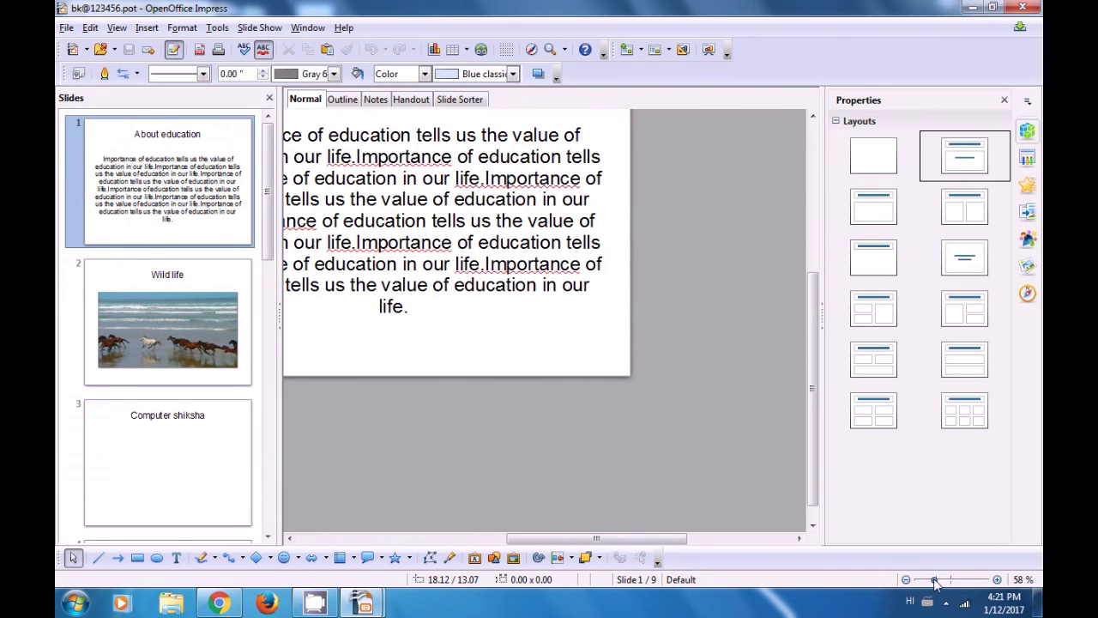
pyautogui.click(936, 581)
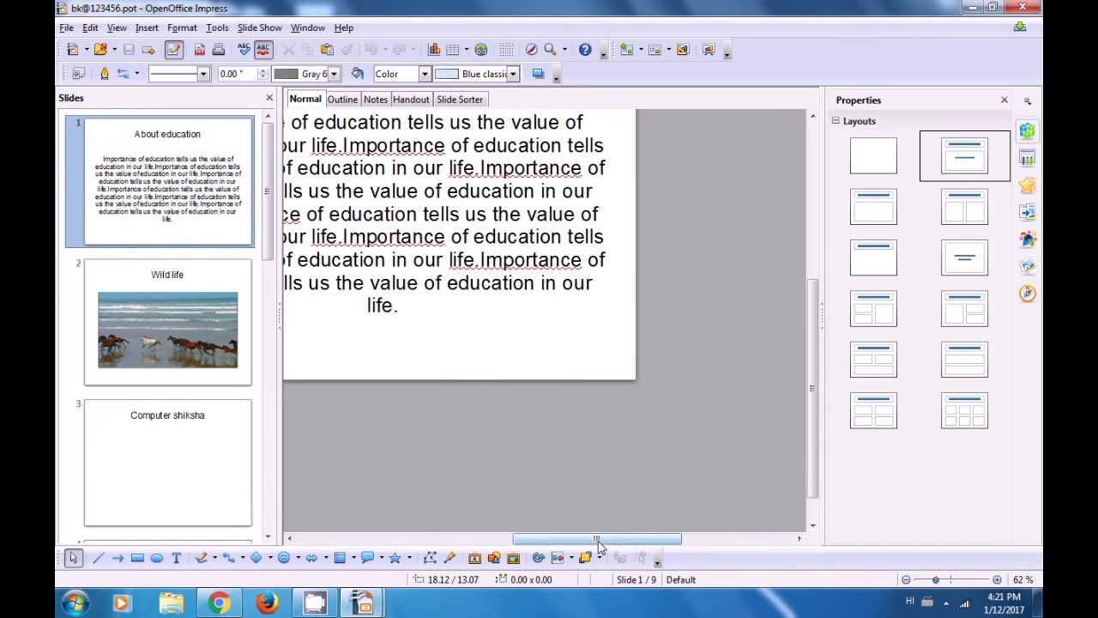
pyautogui.moveTo(598, 542); pyautogui.dragTo(541, 541)
pyautogui.moveTo(814, 375); pyautogui.dragTo(811, 309)
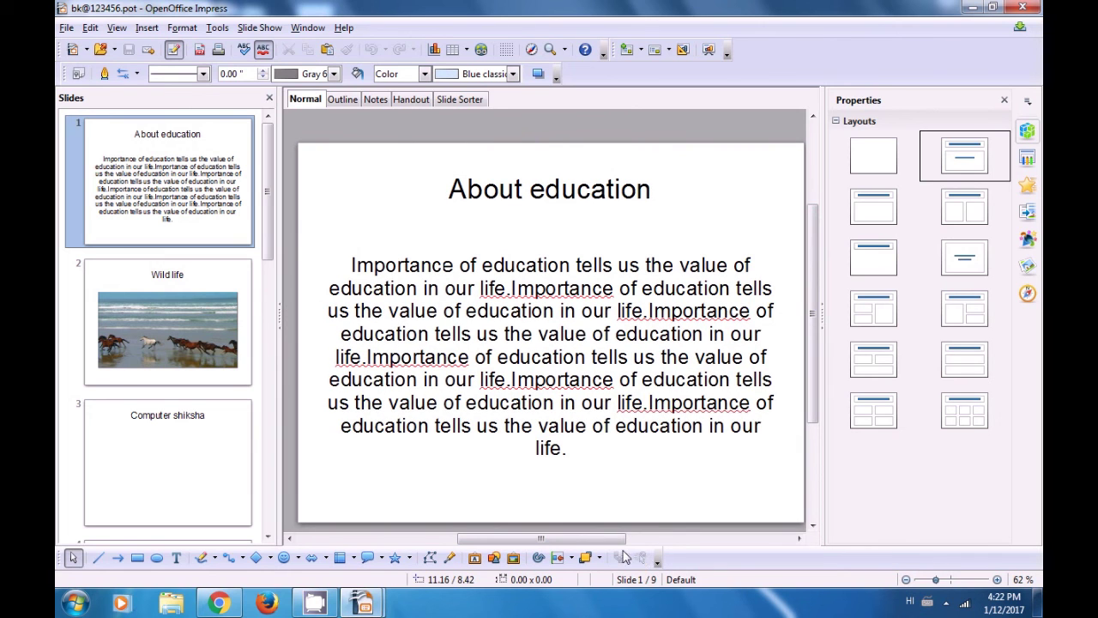
pyautogui.moveTo(614, 544); pyautogui.dragTo(619, 544)
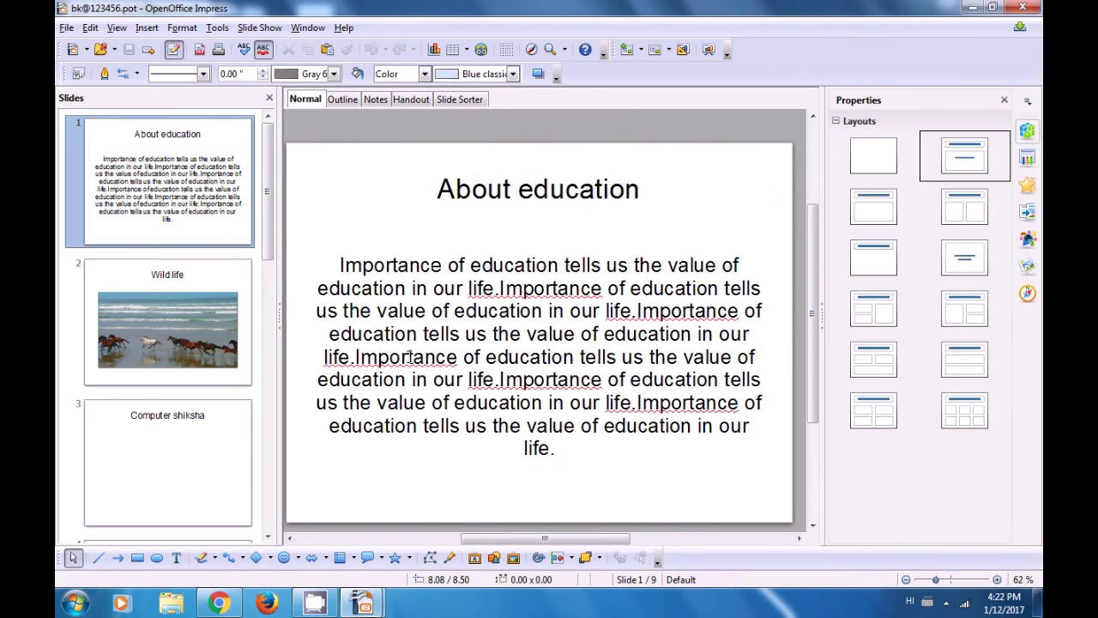